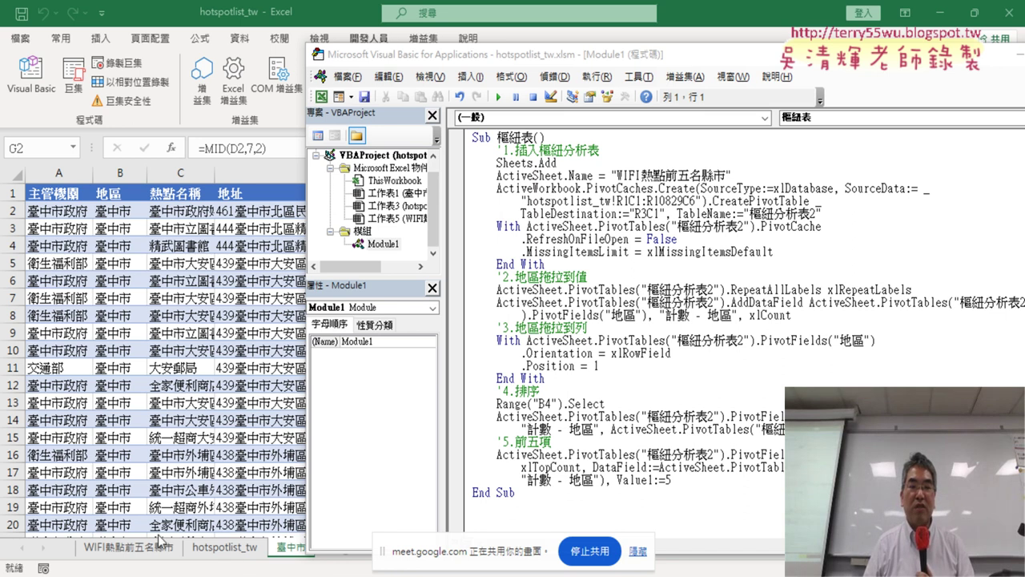
- Delete the WIFI熱點前五名縣市 pivot sheet from the workbook
left_click(130, 550)
right_click(136, 551)
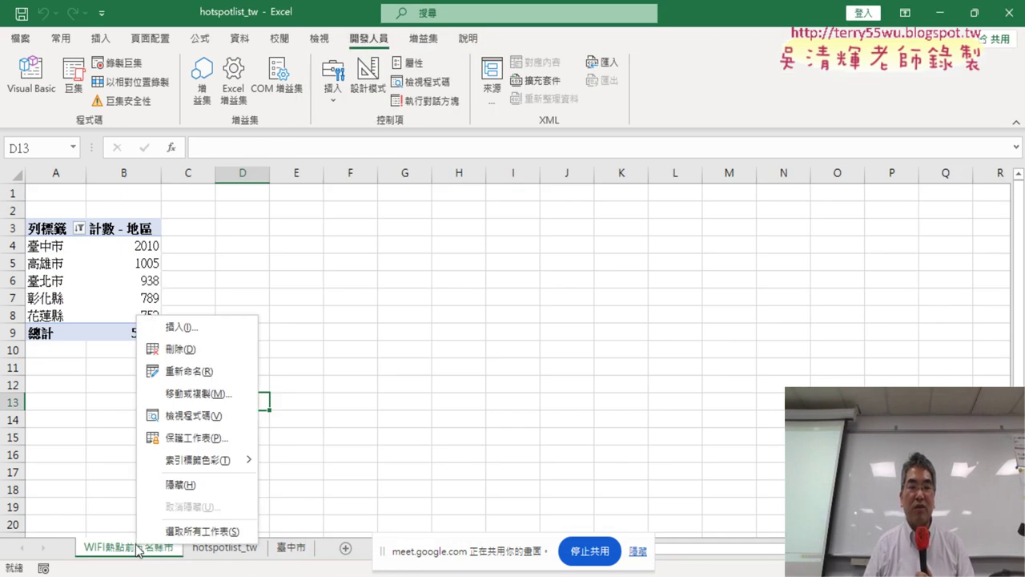
left_click(194, 350)
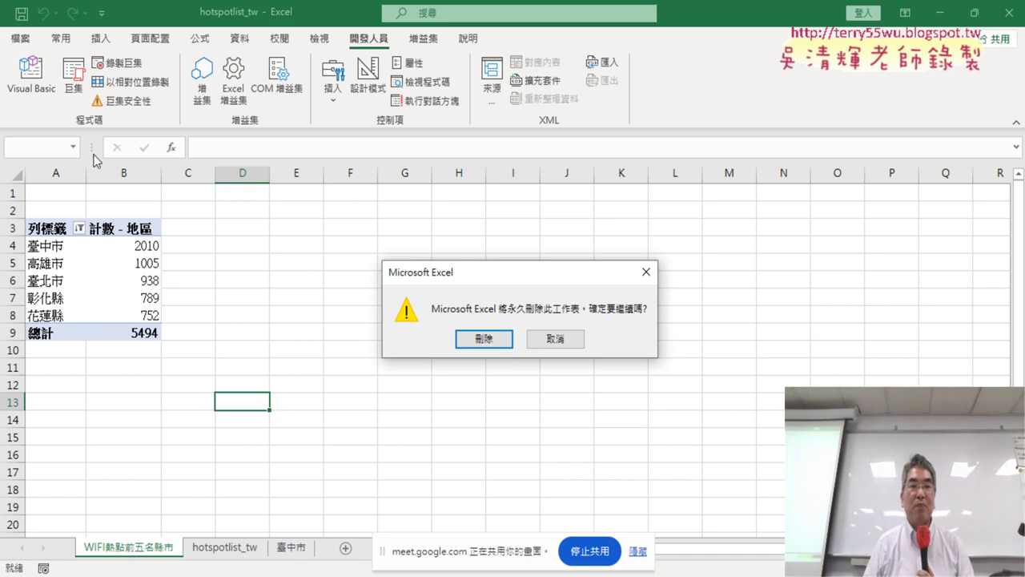
left_click(482, 339)
- Run the 樞紐表 macro twice; the second run adds 工作表8 and raises error 1004
left_click(30, 76)
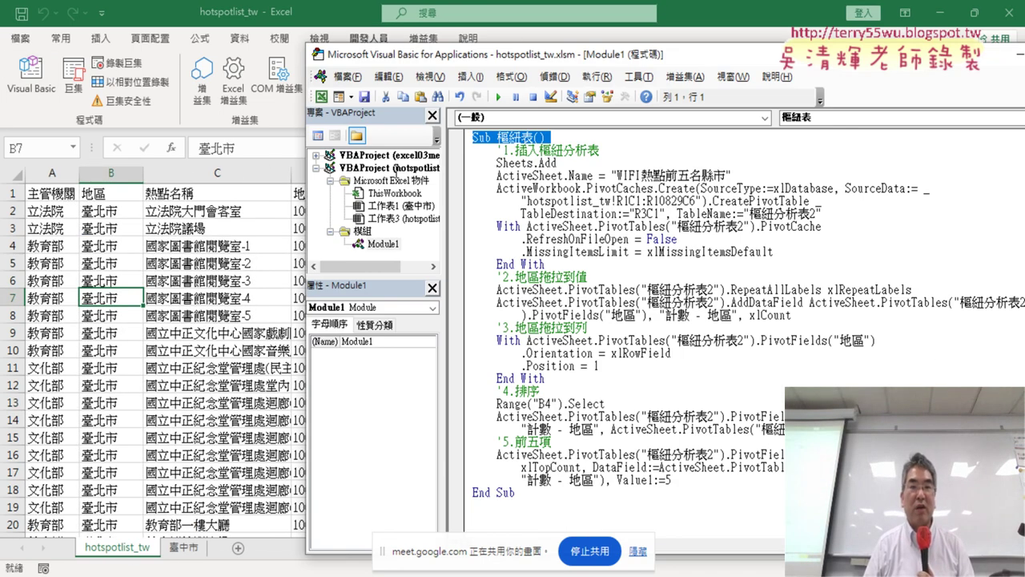
left_click_drag(725, 176, 618, 177)
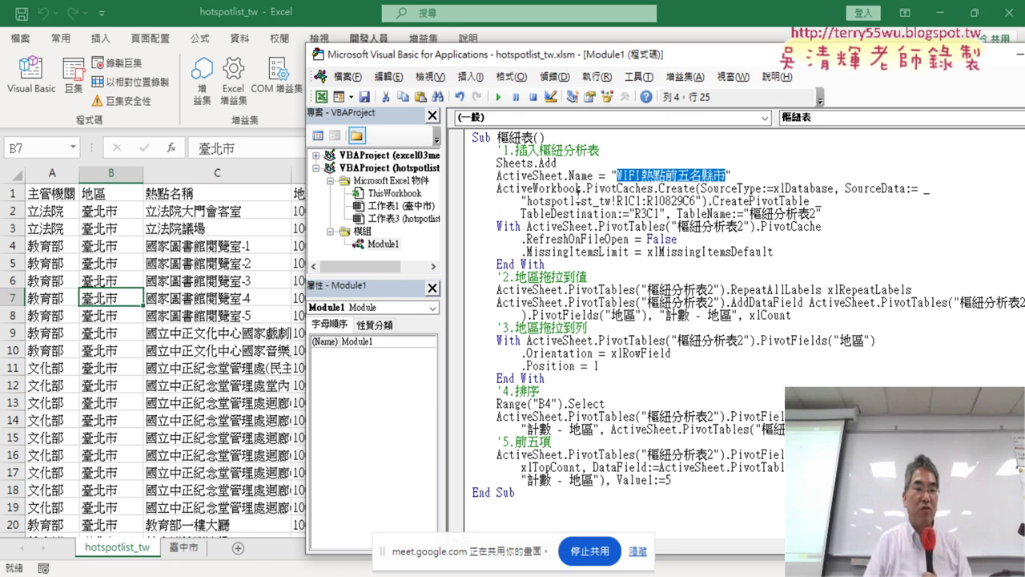
left_click(546, 213)
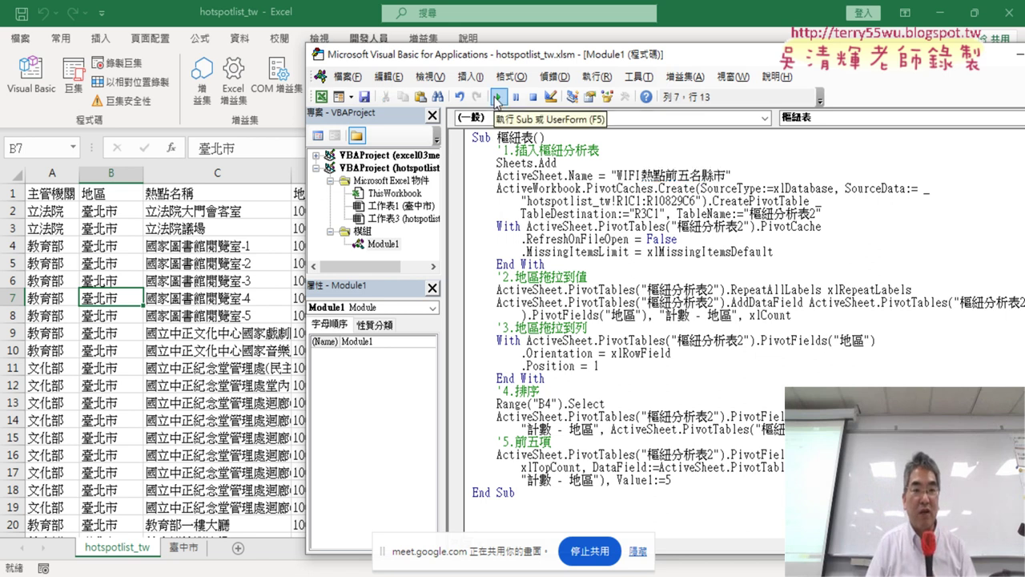
left_click(497, 97)
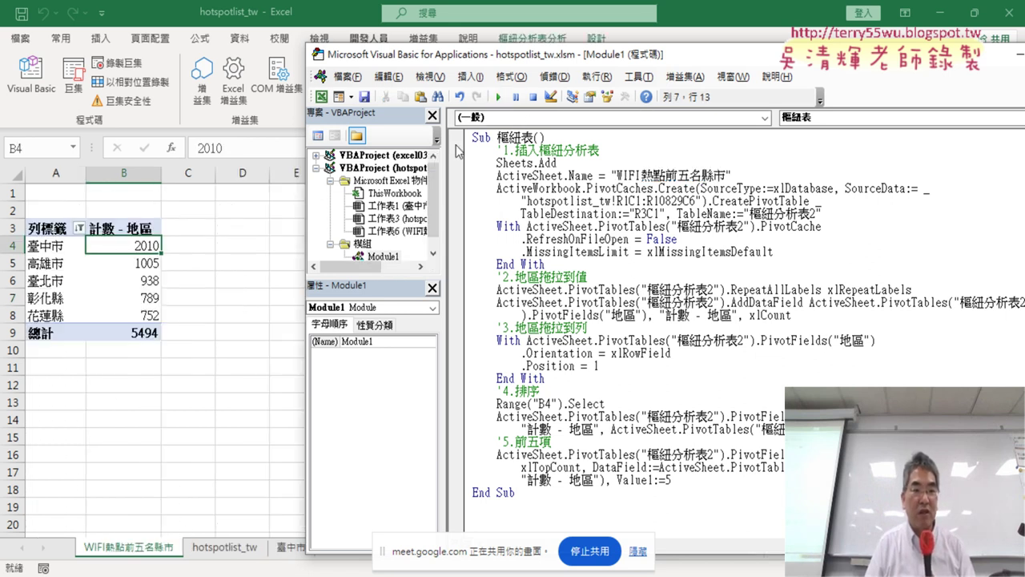
left_click(601, 226)
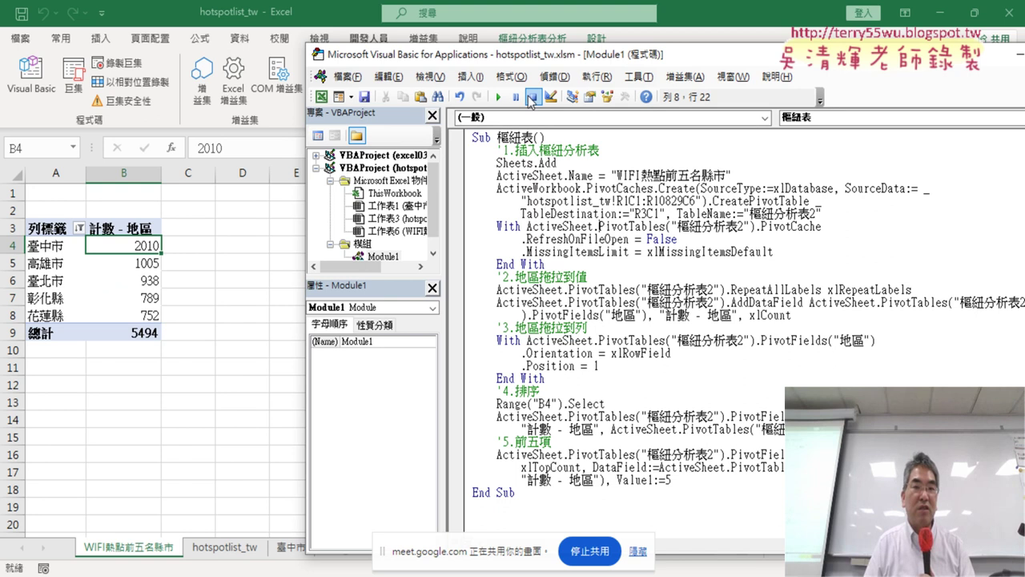
left_click(498, 96)
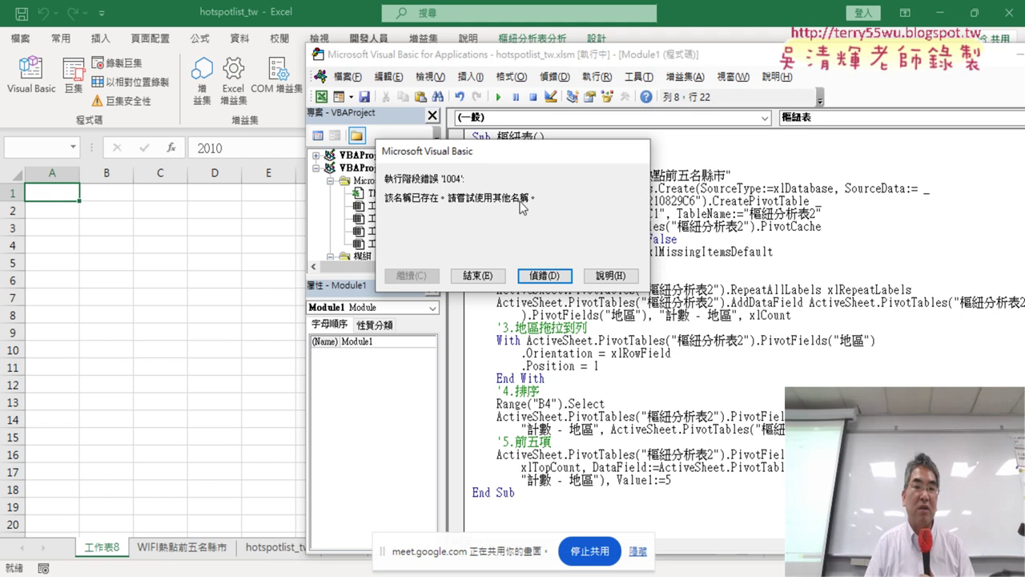
- Debug and reset the failed 1004 run, then return to Excel's empty 工作表8 sheet
left_click(545, 275)
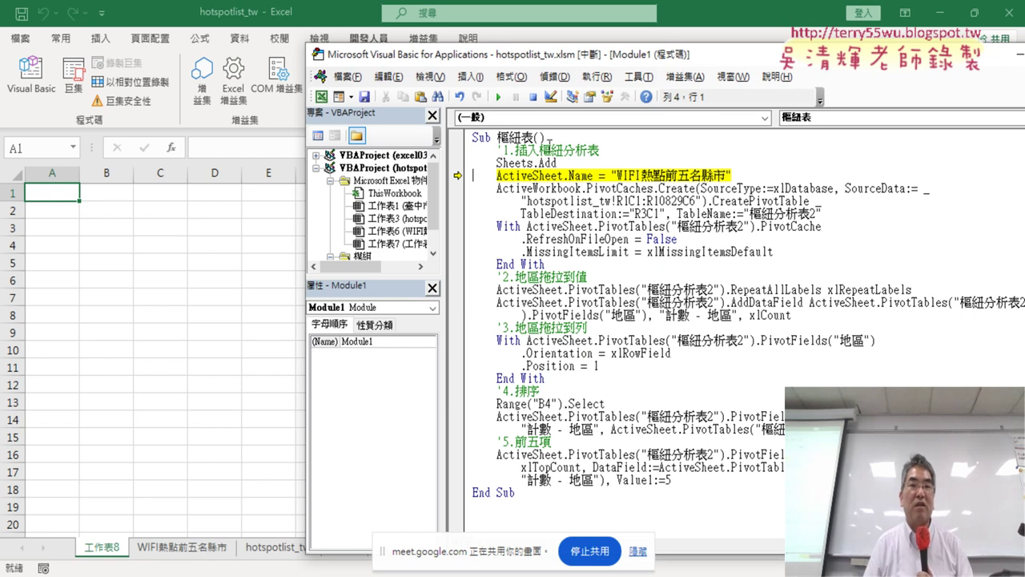
left_click(535, 98)
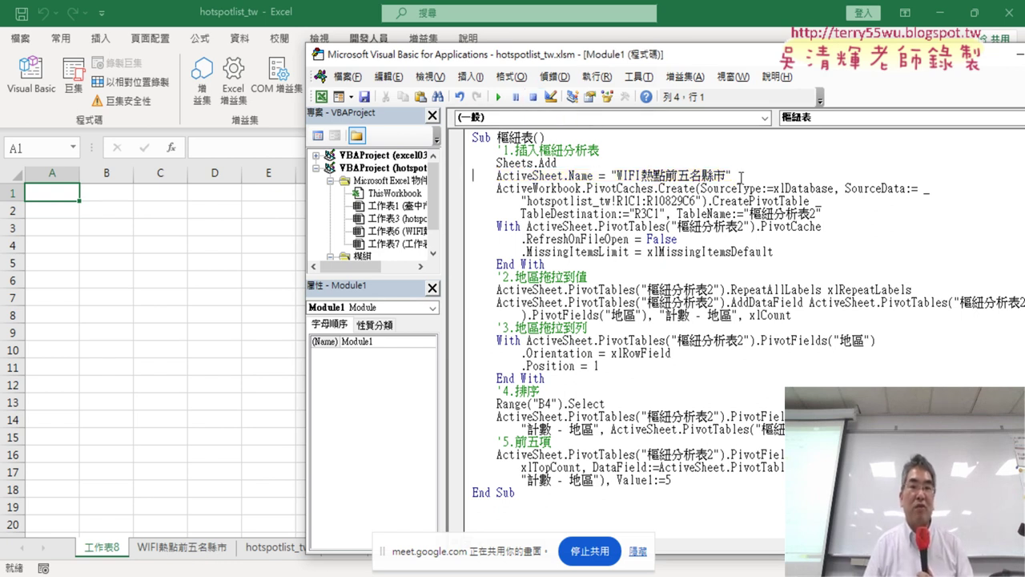
left_click_drag(740, 176, 502, 176)
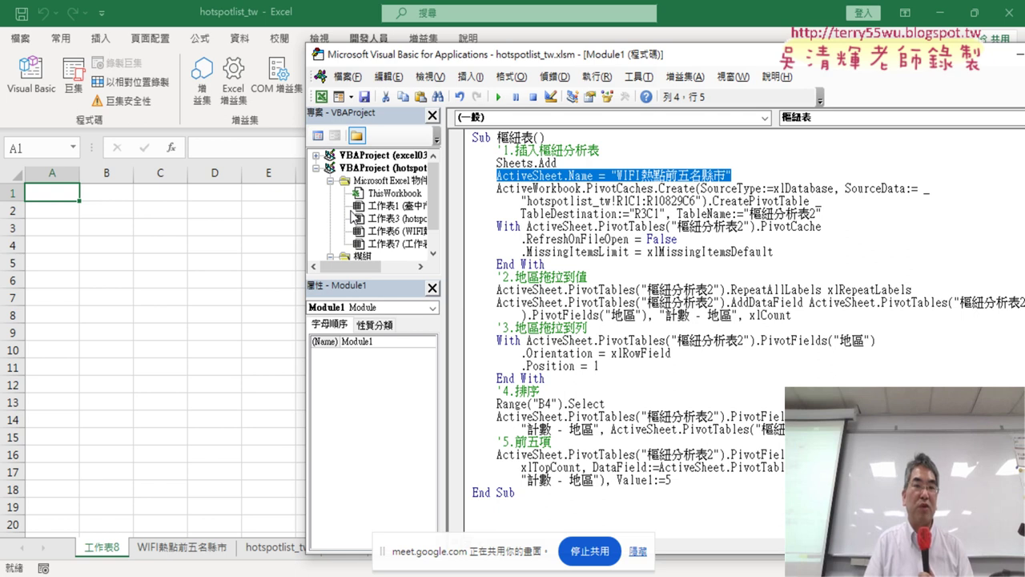
left_click(116, 553)
- Delete both the empty 工作表8 sheet and the WIFI熱點前五名縣市 sheet
right_click(116, 553)
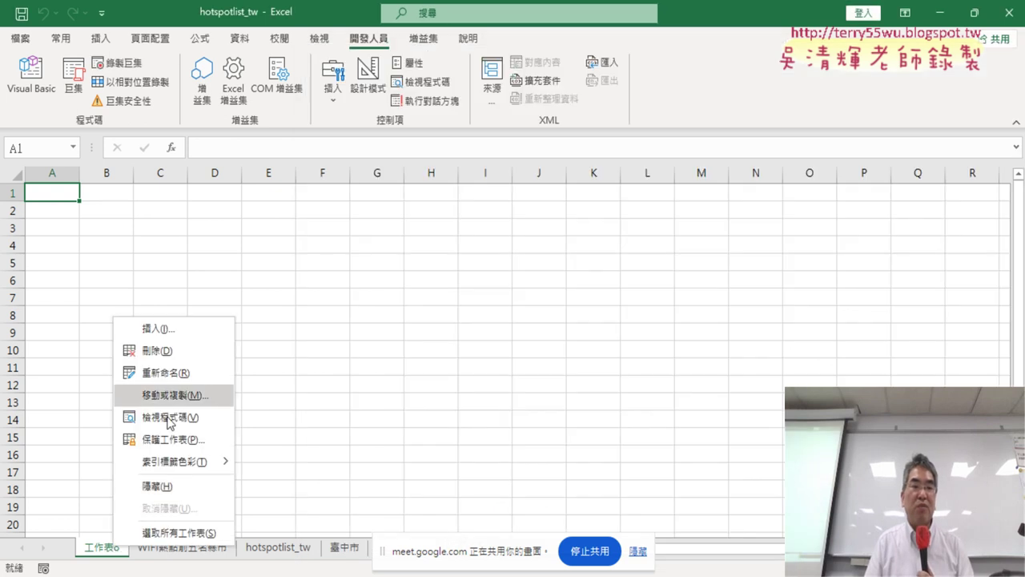
left_click(157, 351)
left_click(498, 338)
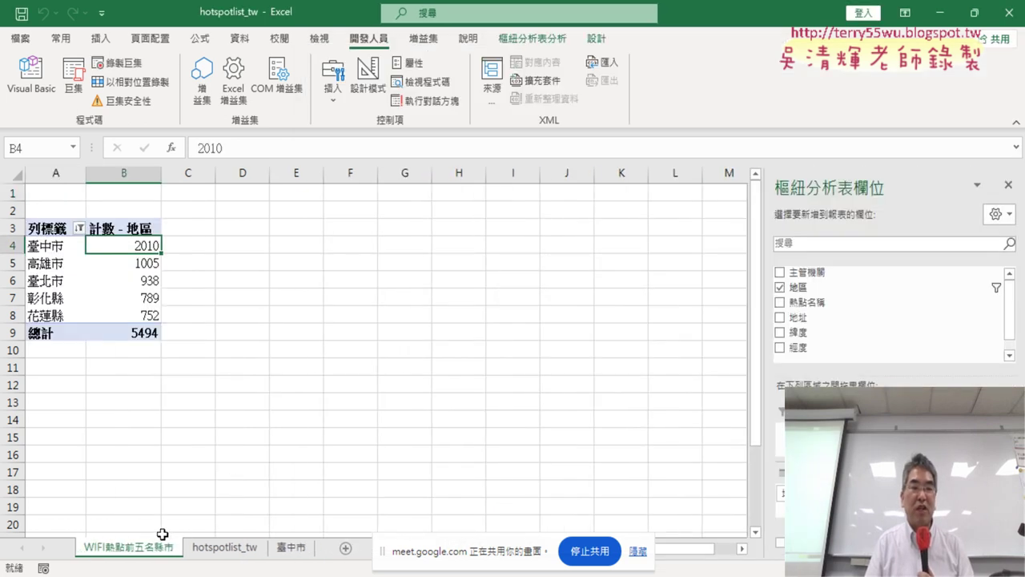
right_click(128, 551)
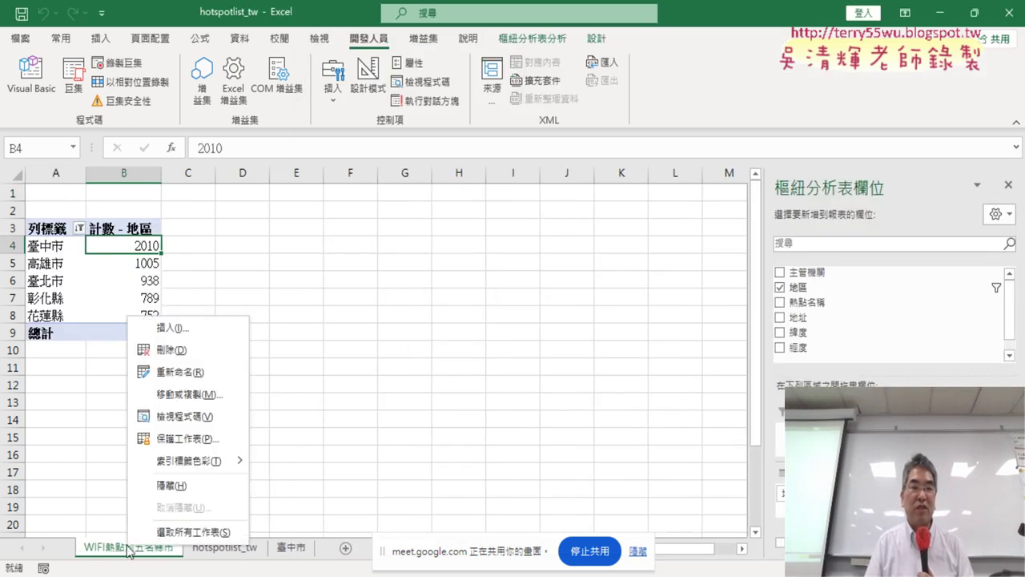
left_click(177, 353)
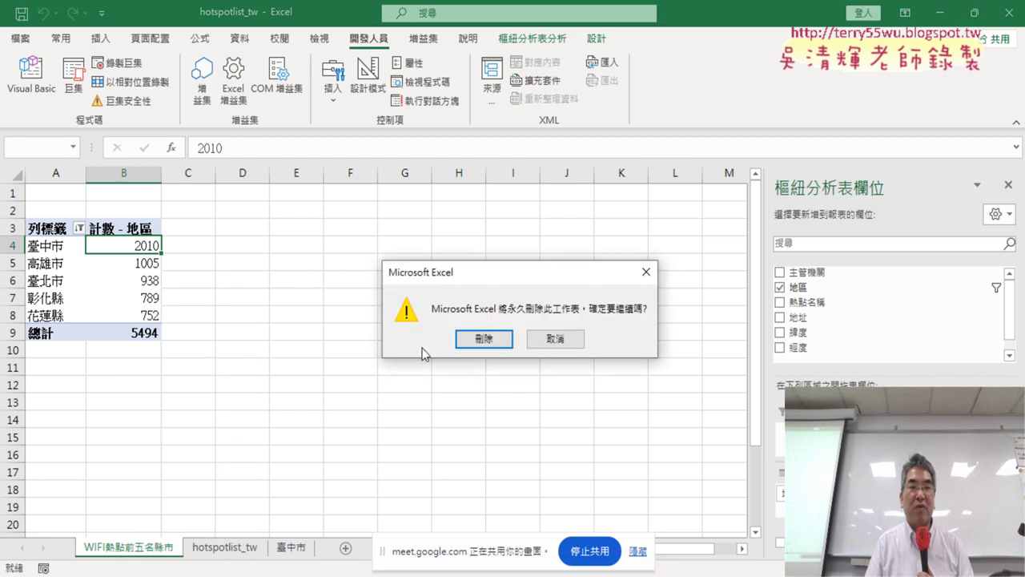
left_click(478, 338)
- Rerun the 樞紐表 macro and view the rebuilt top-five counties pivot sheet
left_click(31, 76)
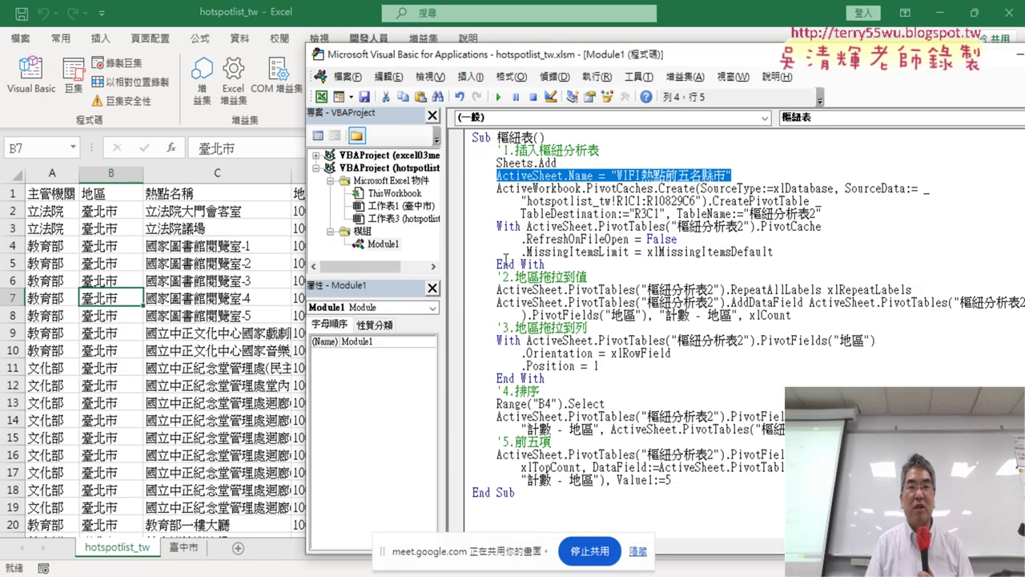
left_click_drag(744, 179, 502, 176)
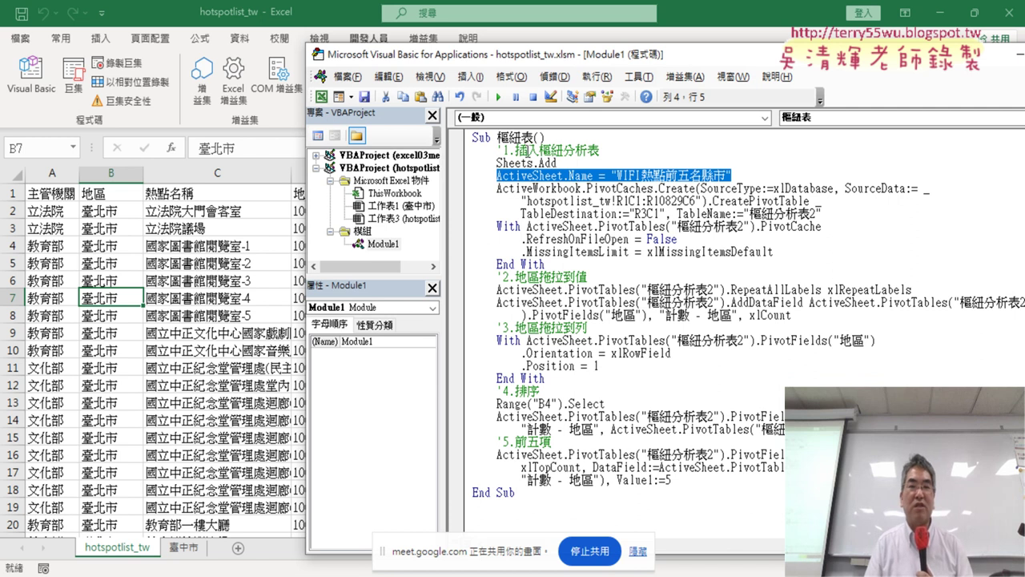
left_click(498, 96)
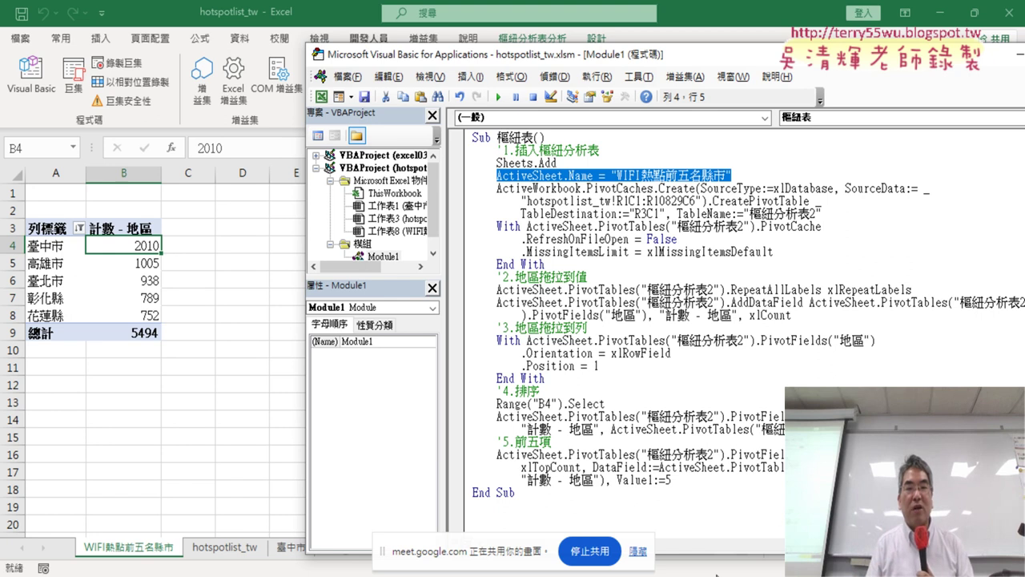
left_click(638, 551)
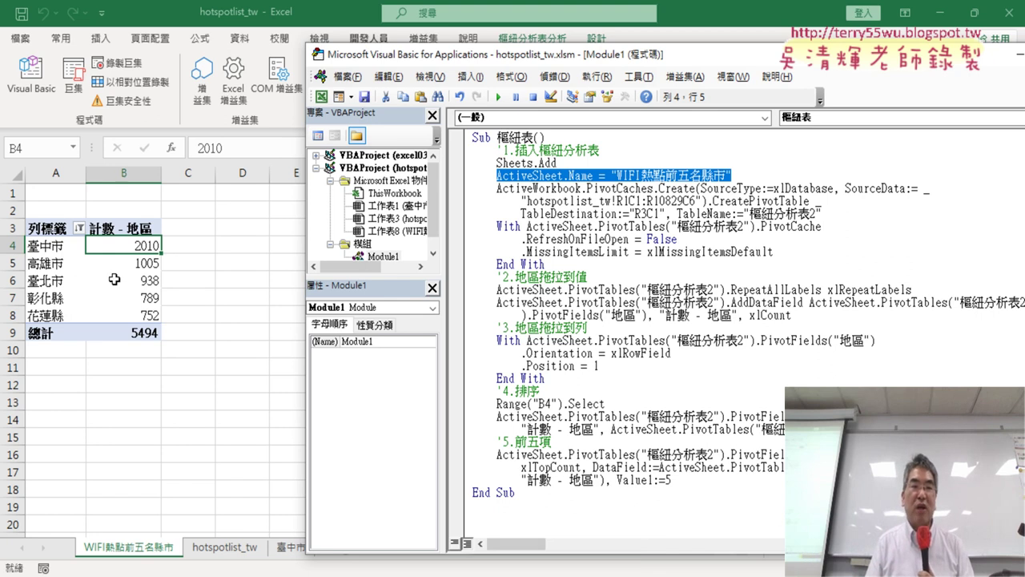
left_click(115, 279)
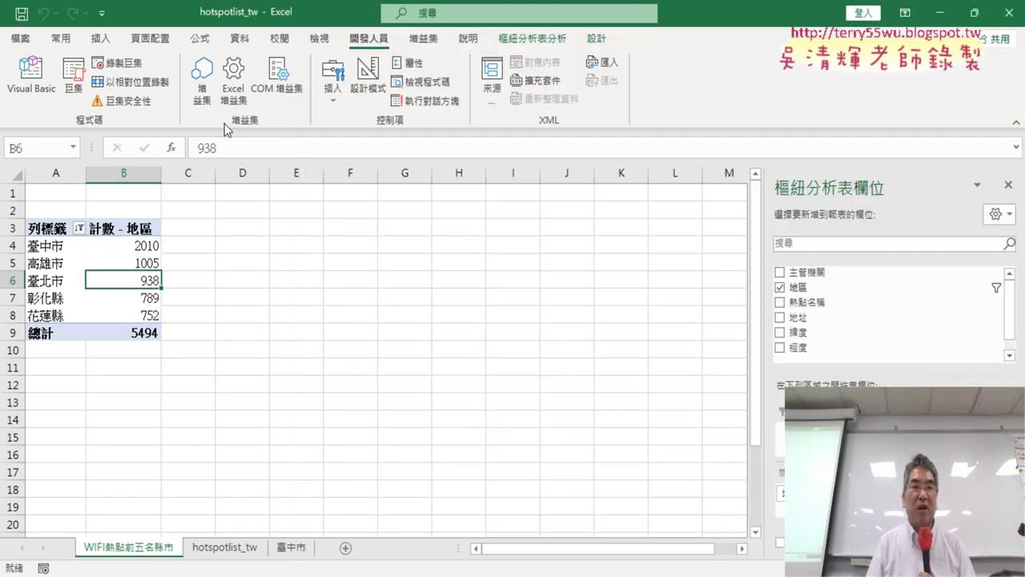
- Insert a clustered column pivot chart titled 合計 from the pivot table
left_click(529, 38)
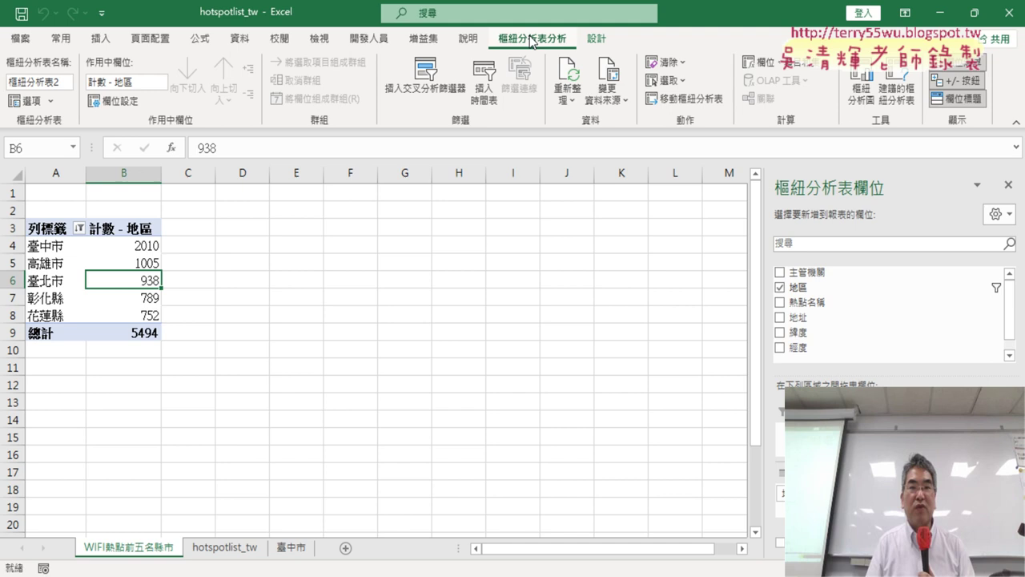
left_click(855, 98)
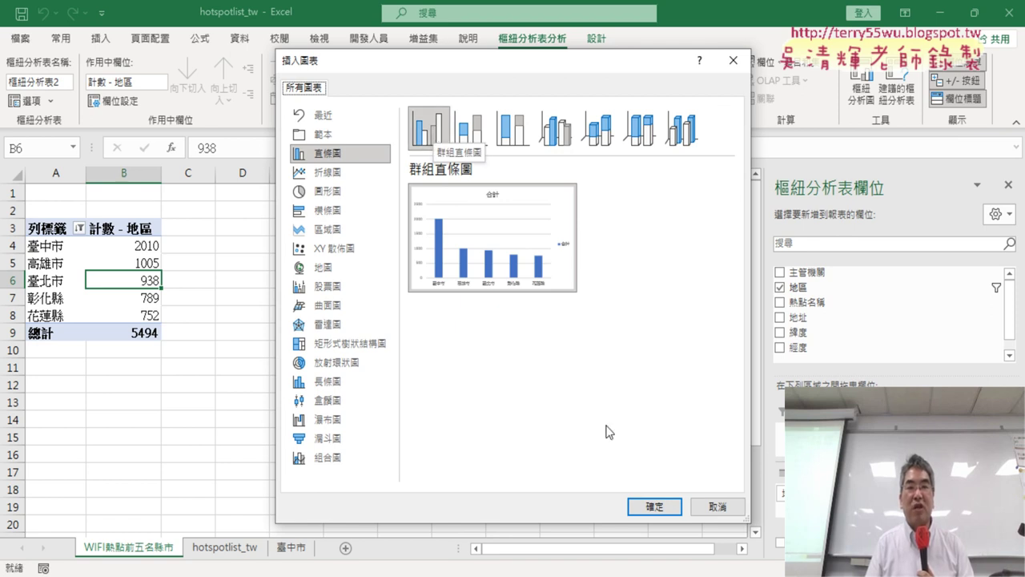
left_click(655, 507)
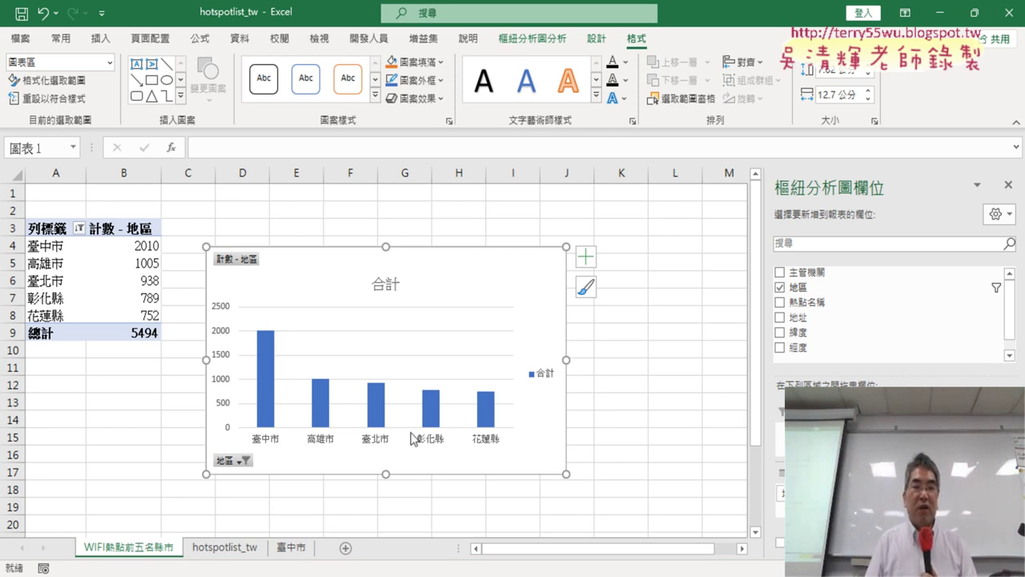
- Move the chart beside the pivot table and highlight its 合計 title and legend
left_click_drag(296, 266, 307, 222)
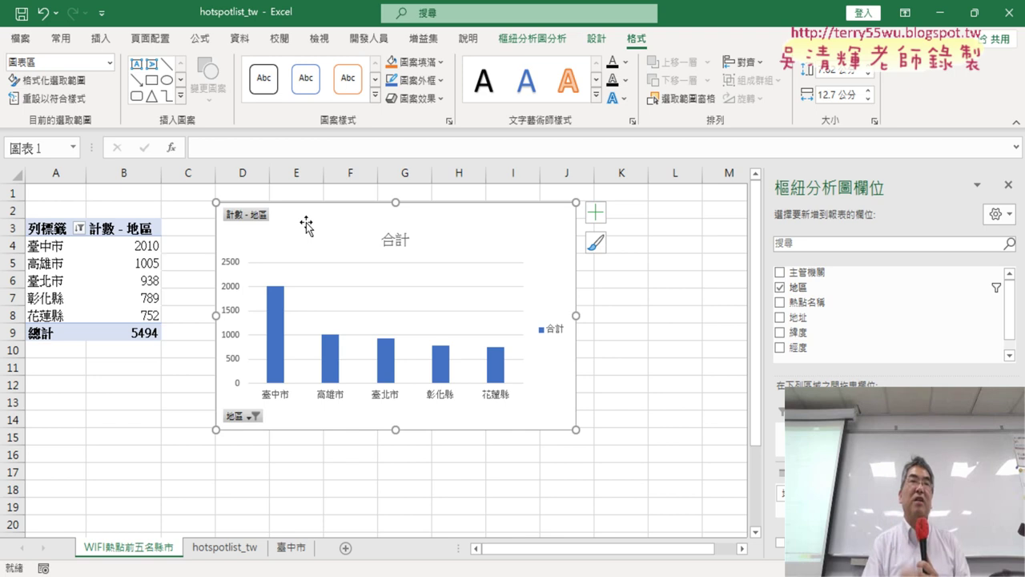
left_click(394, 240)
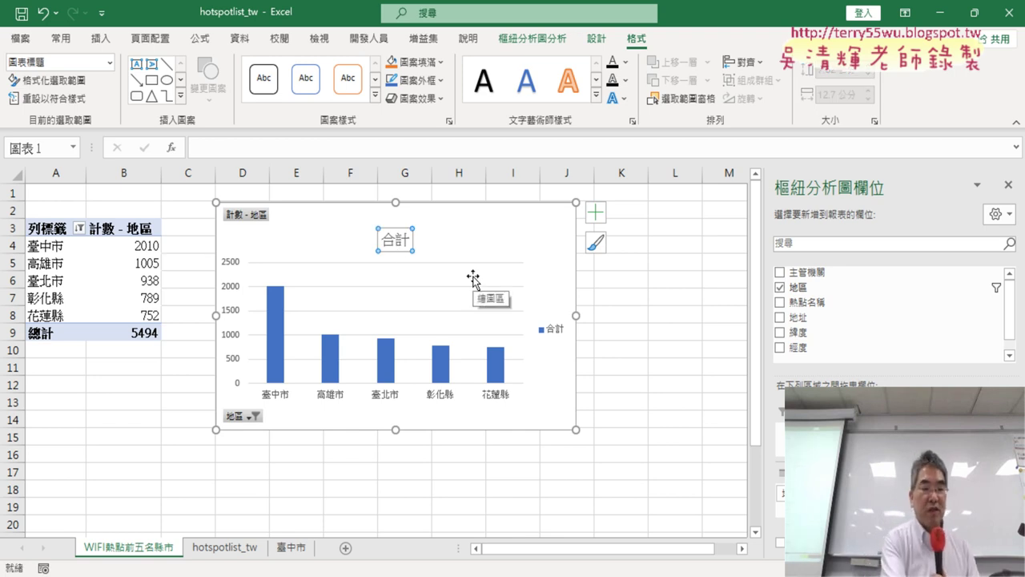
left_click_drag(410, 269, 395, 268)
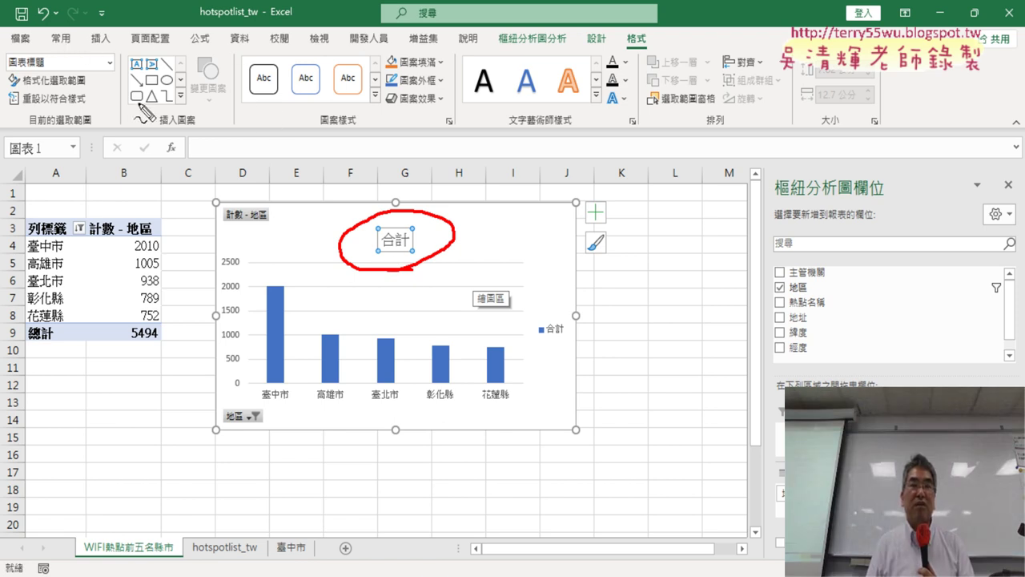
mouse_move(298, 142)
left_mouse_down()
mouse_move(393, 213)
mouse_move(392, 181)
left_mouse_up()
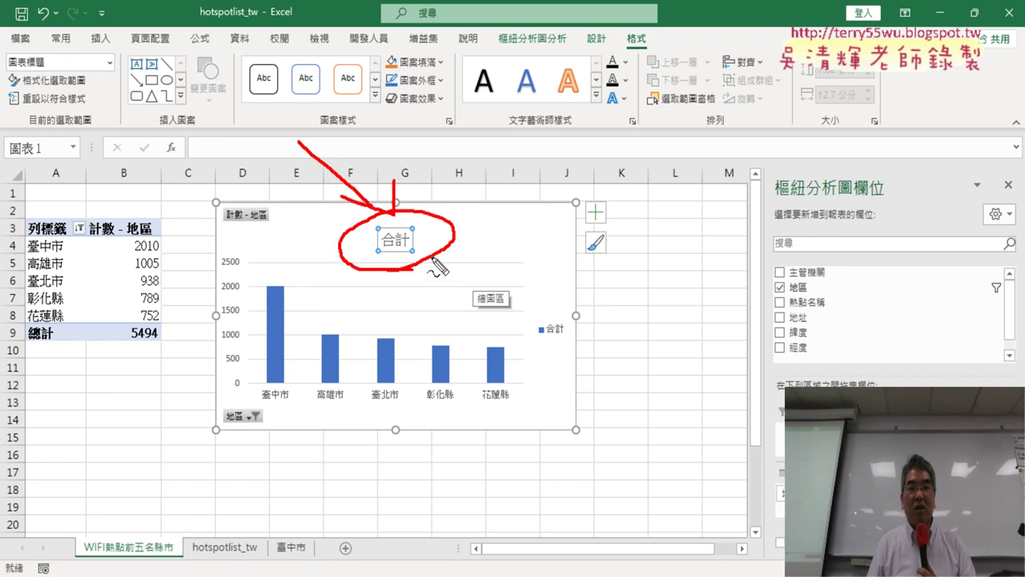
left_click_drag(578, 346, 575, 337)
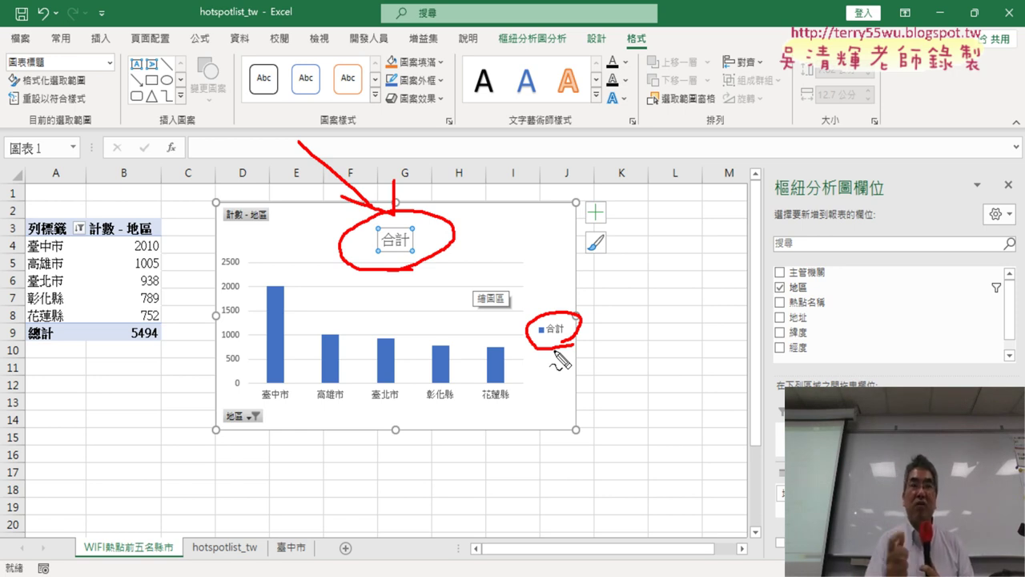
key("Escape")
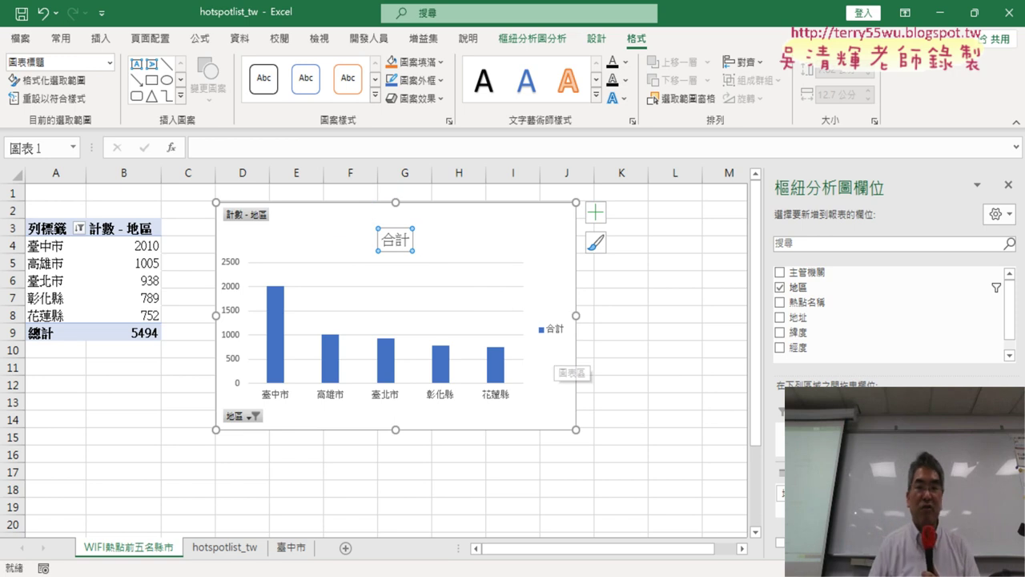
left_click(556, 243)
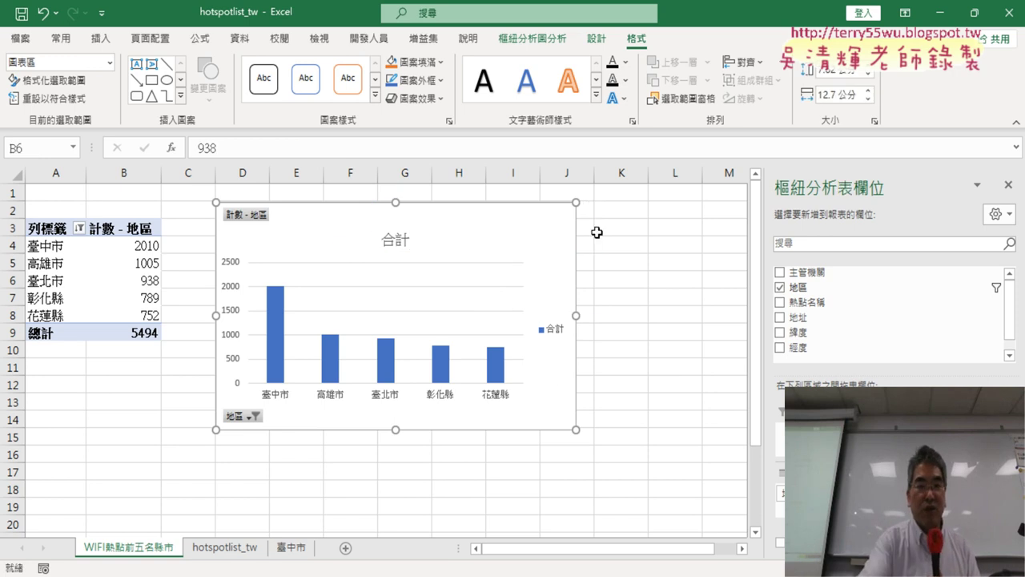
- Delete the pivot chart and start recording a new macro named 樞紐圖
key("Delete")
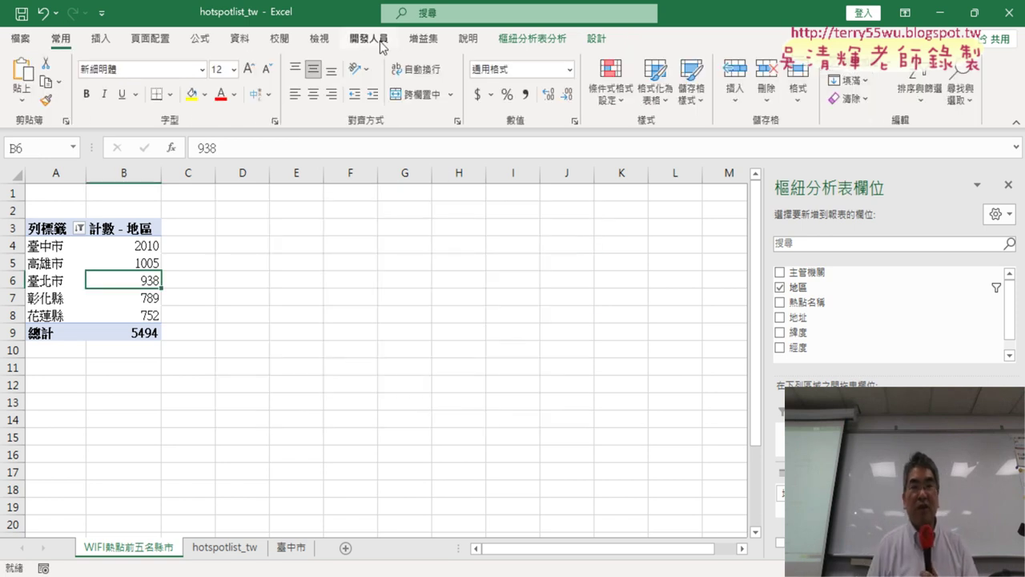
left_click(380, 42)
left_click(119, 62)
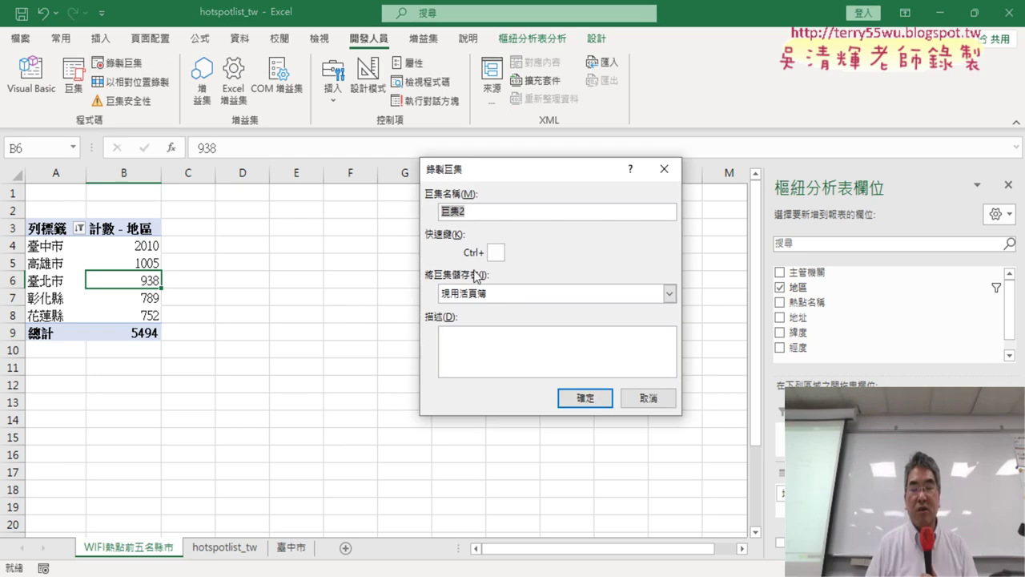
key("BackSpace")
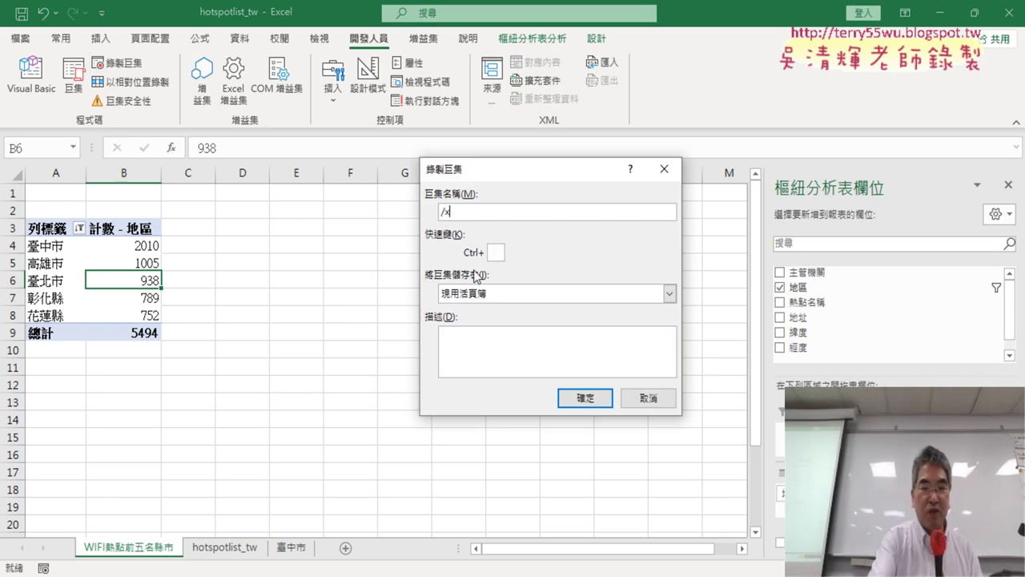
type("臺")
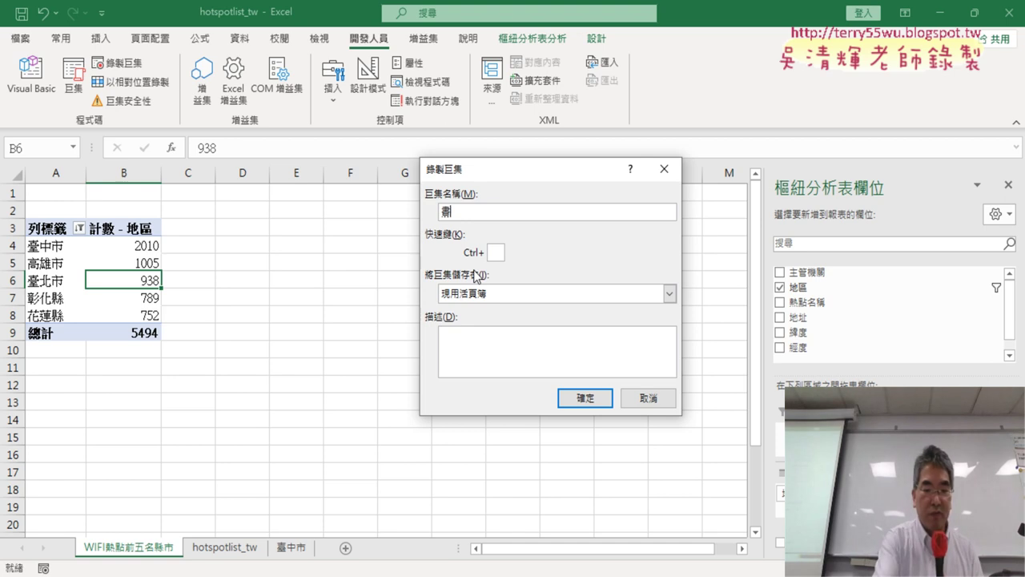
type("北")
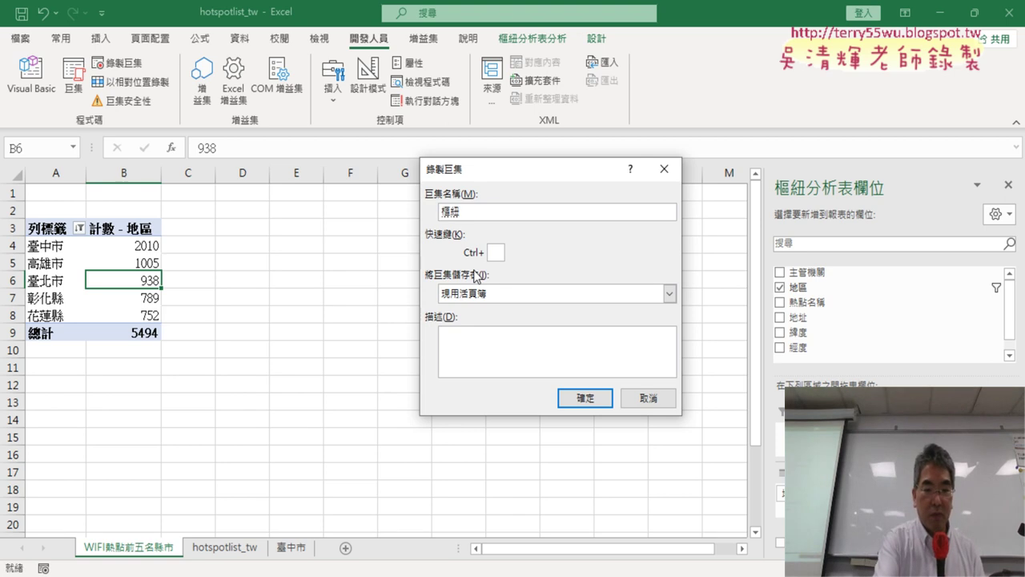
type("圖")
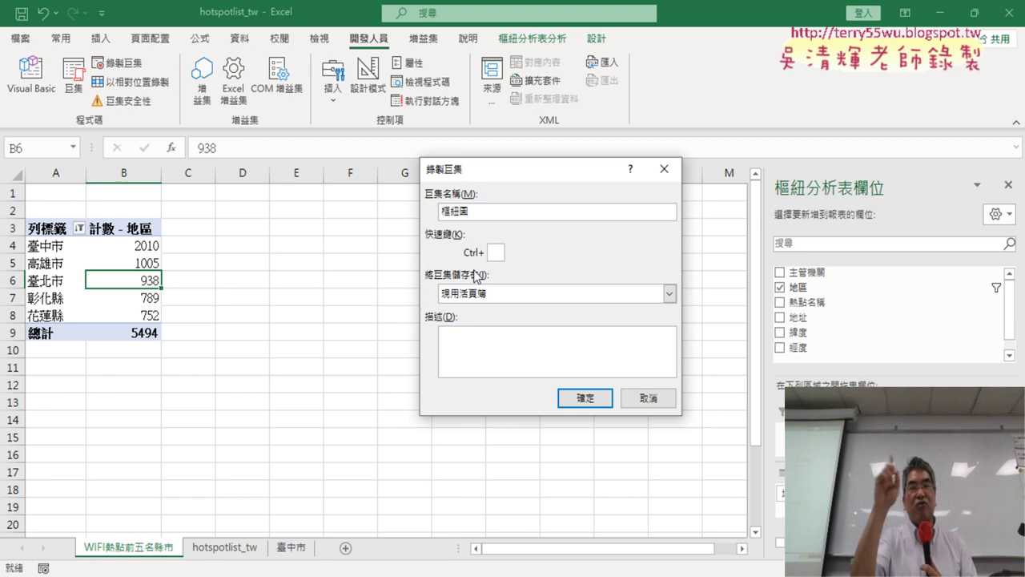
- Begin recording and insert a clustered column pivot chart from the pivot table
left_click(585, 398)
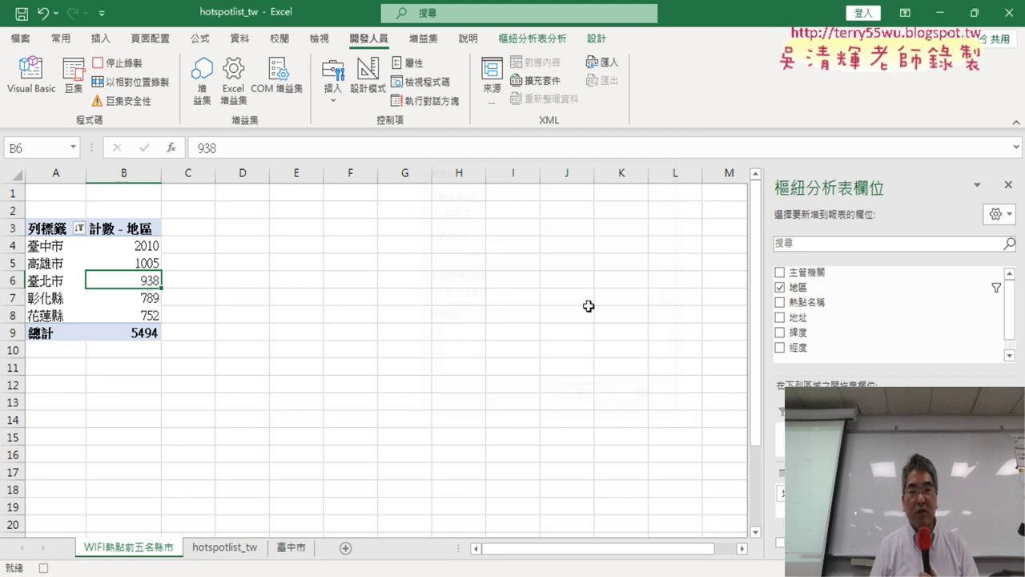
left_click(531, 42)
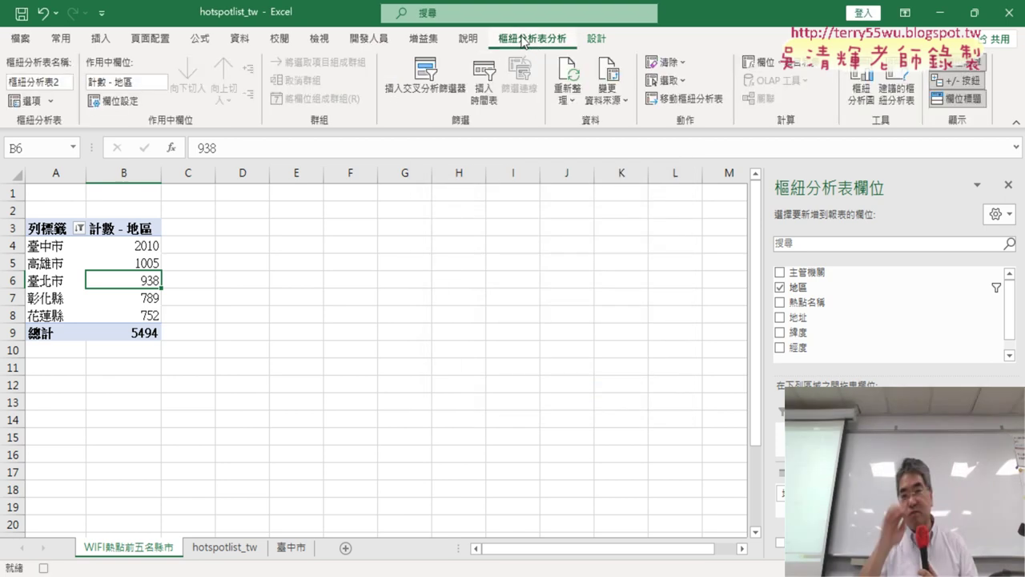
left_click(862, 80)
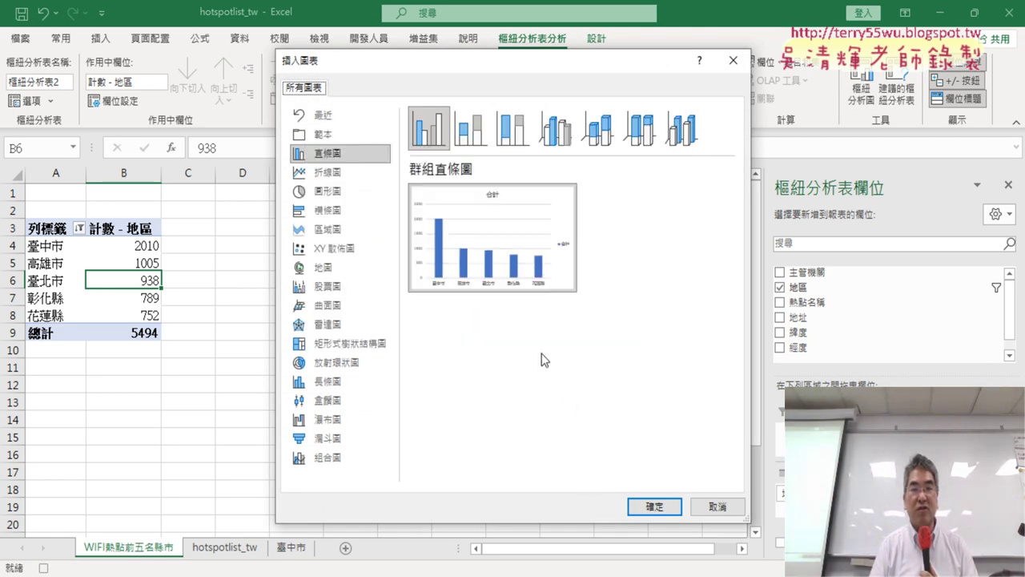
left_click(657, 506)
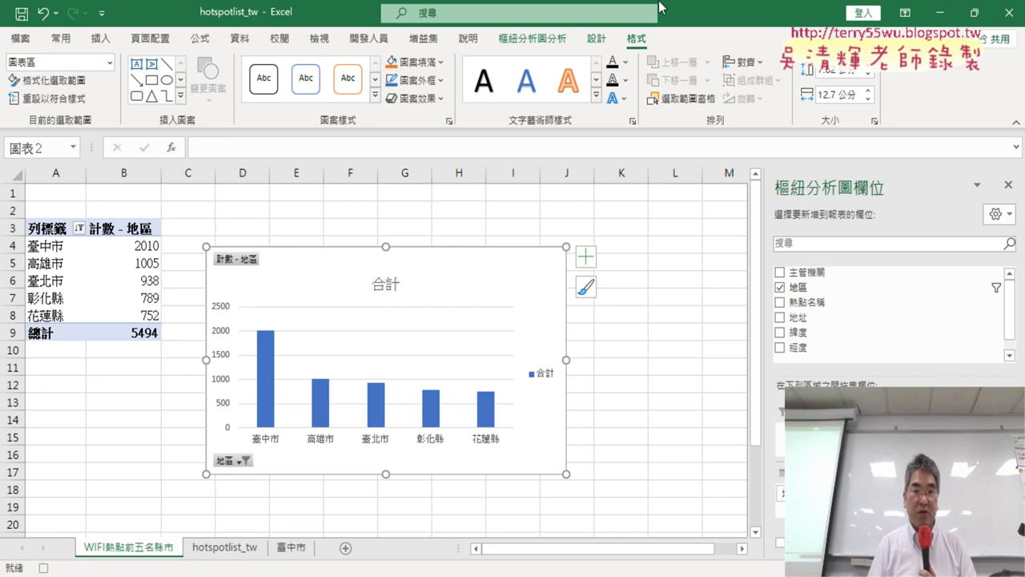
- Stop macro recording, then open the Macro list and select 樞紐圖
left_click(373, 39)
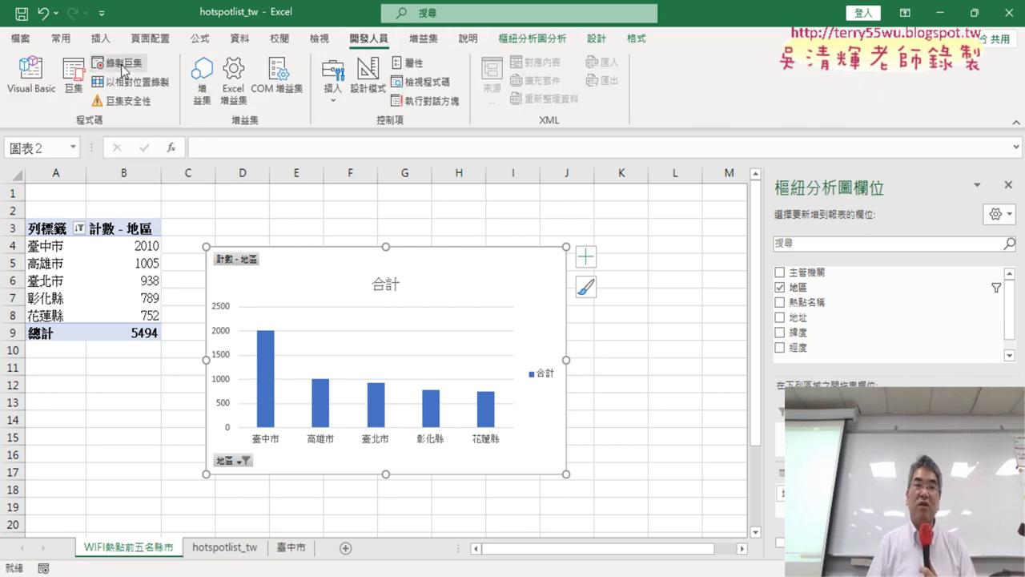
left_click(122, 69)
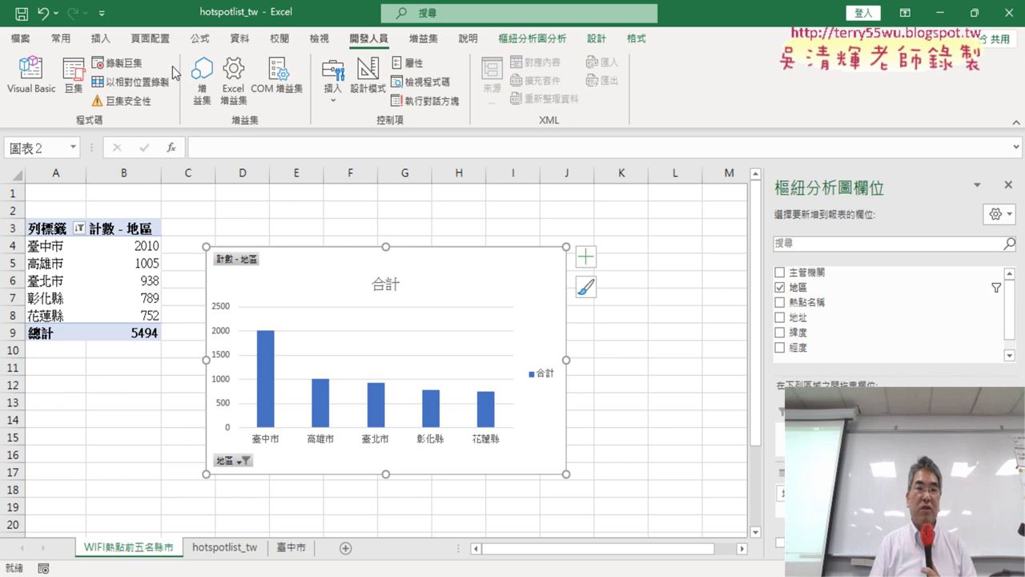
left_click(76, 89)
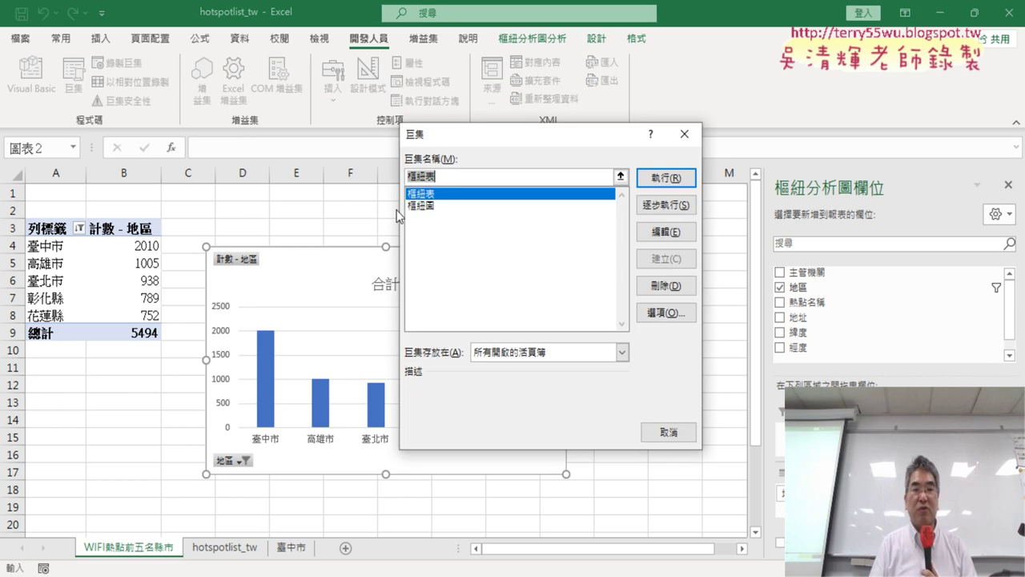
left_click(425, 206)
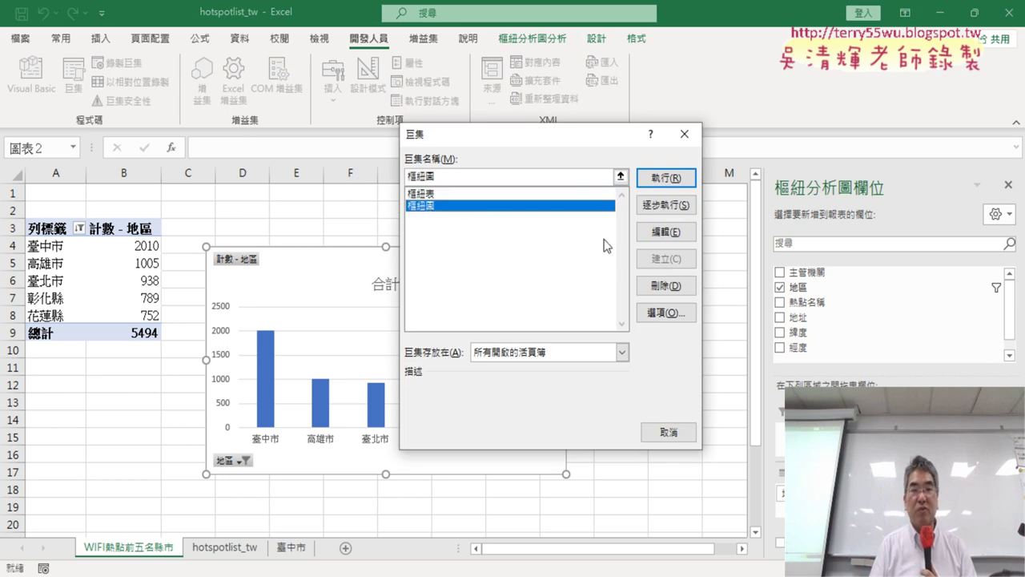
- Open 樞紐圖 in the VBA Editor and replace its recorded comment lines with a blank line
left_click(664, 231)
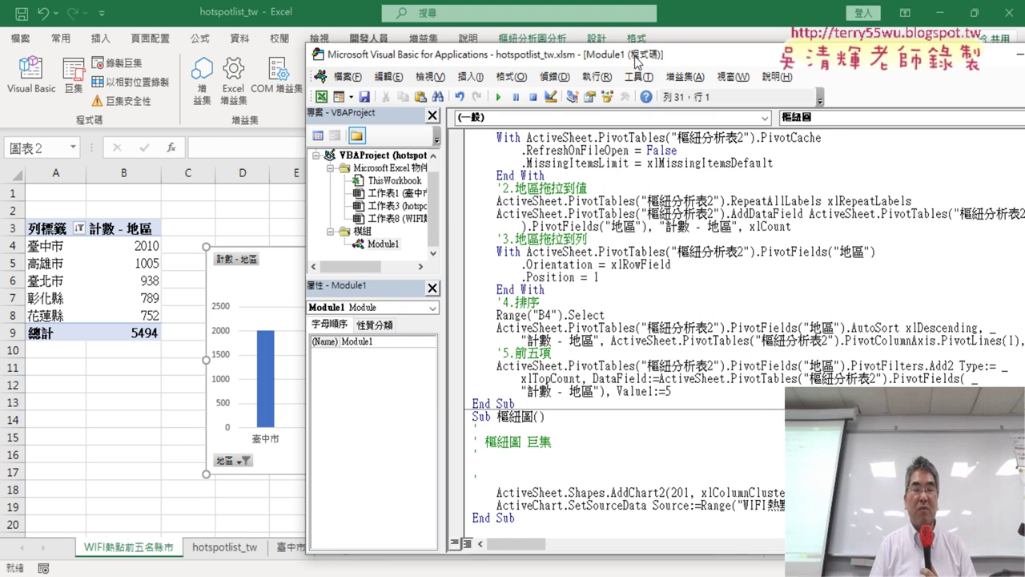
left_click_drag(640, 54, 436, 21)
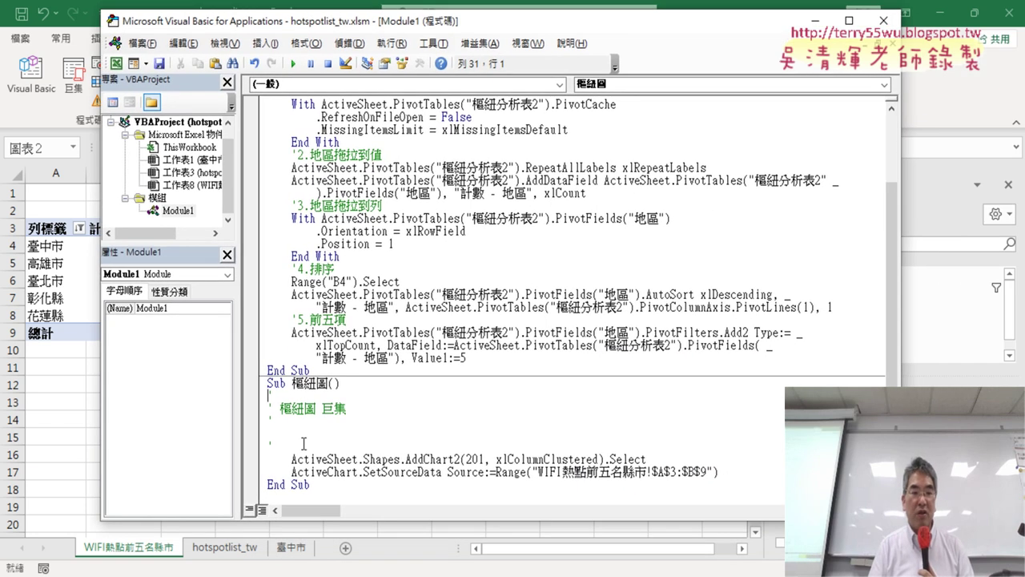
left_click_drag(303, 443, 269, 392)
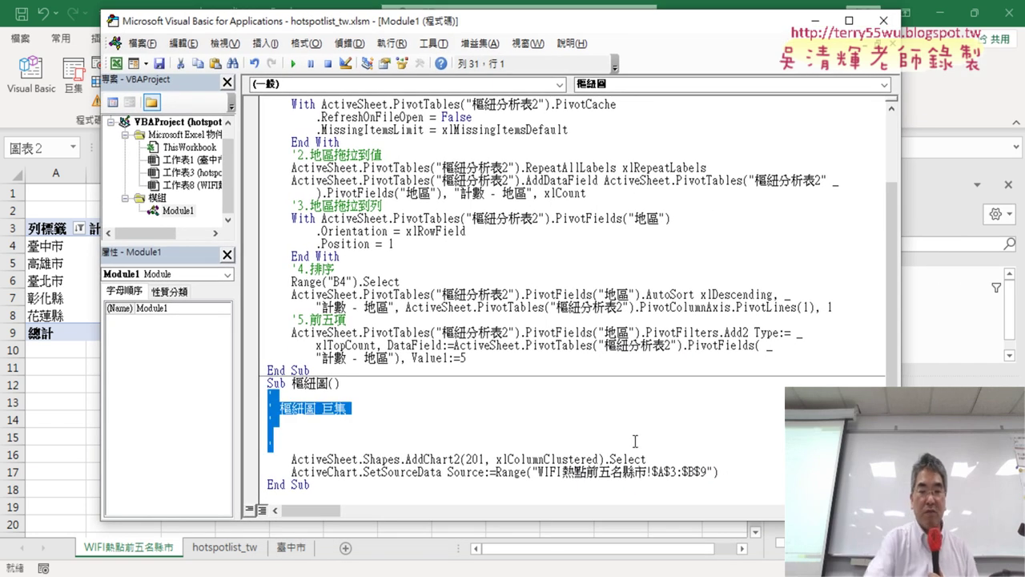
key("Delete")
key("Delete")
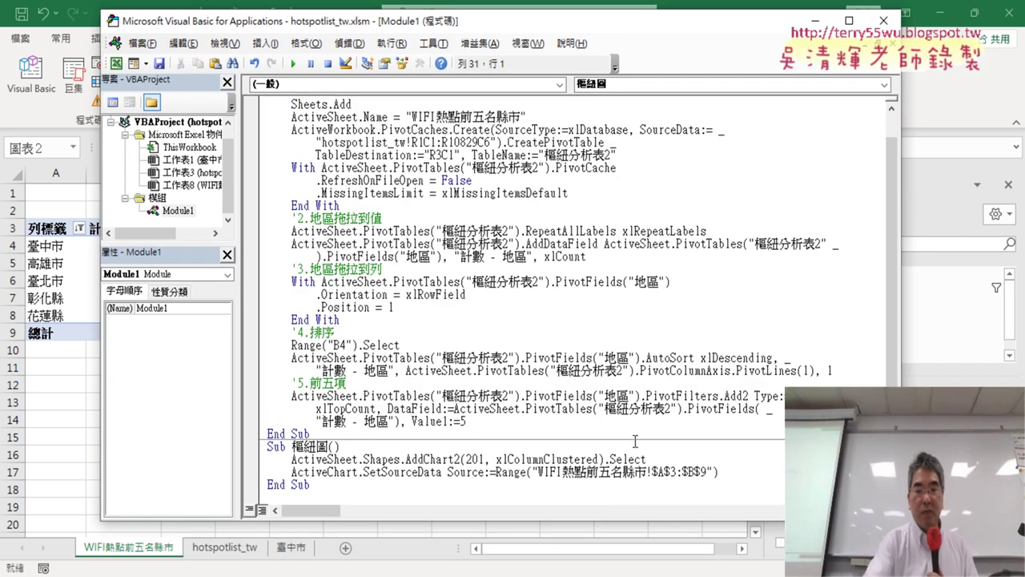
key("Return")
left_click(438, 443)
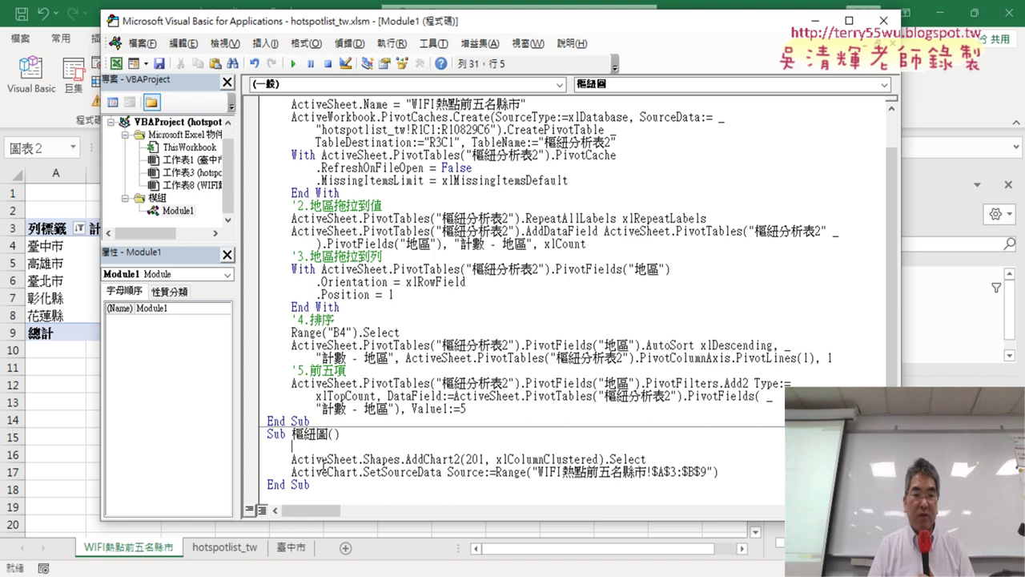
- Walk through the AddChart2(201, xlColumnClustered) line, highlighting ActiveSheet, Shapes, AddChart2 and its arguments
left_click_drag(291, 459, 358, 459)
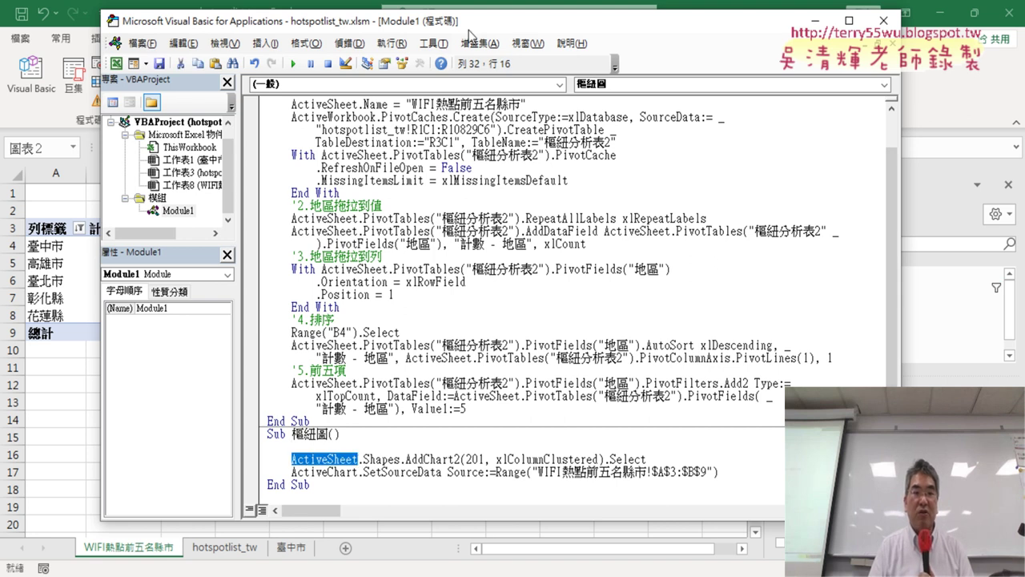
left_click_drag(469, 28, 610, 36)
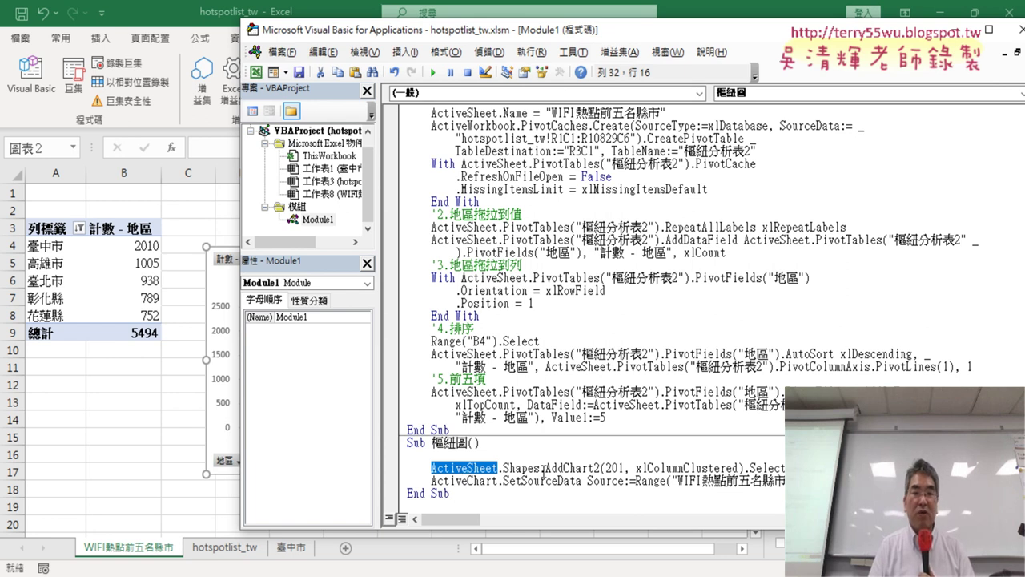
left_click_drag(505, 469, 542, 470)
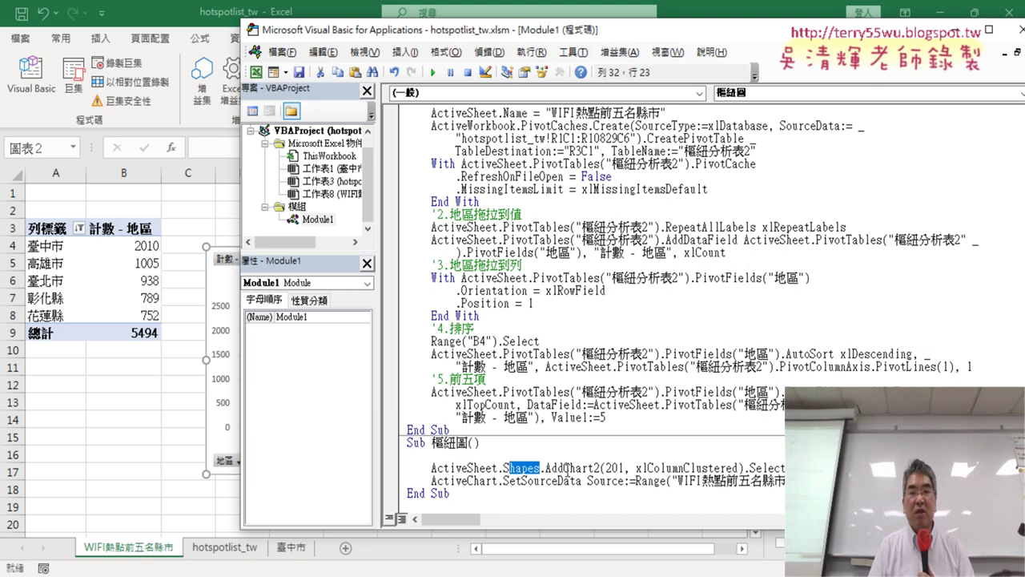
left_click(568, 468)
left_click_drag(541, 467, 603, 466)
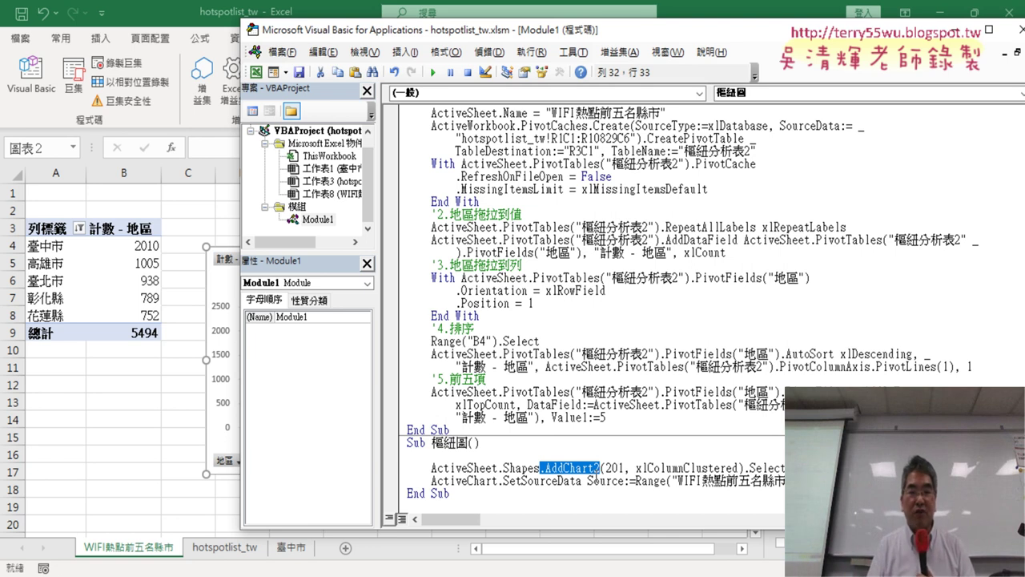
left_click_drag(606, 468, 734, 469)
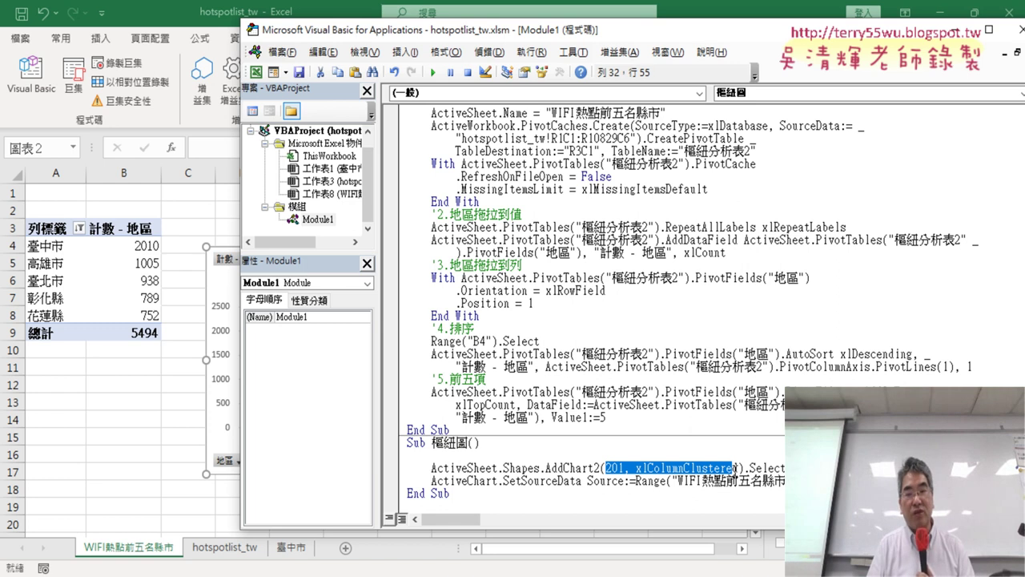
left_click(617, 468)
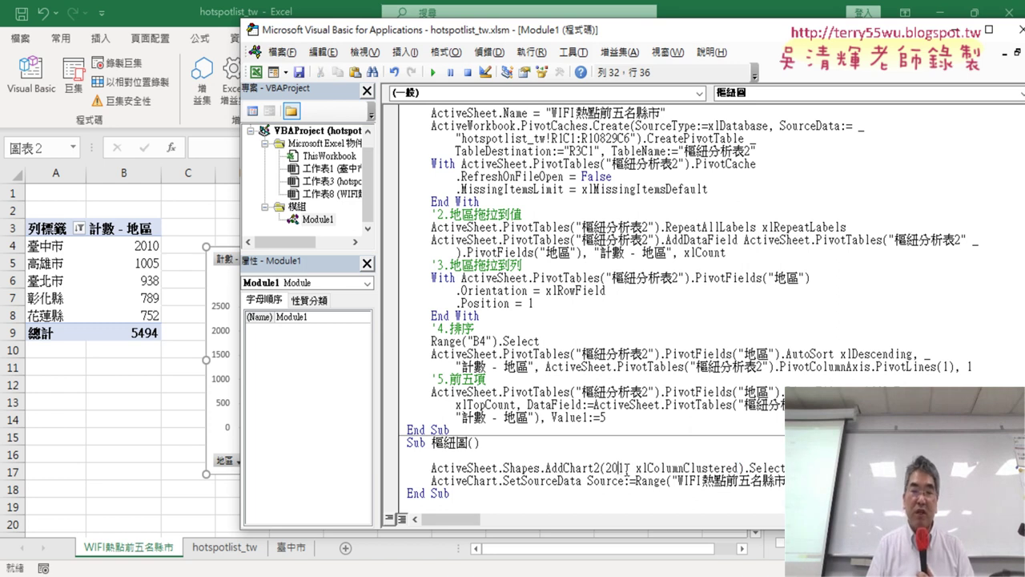
mouse_move(638, 468)
left_mouse_down()
mouse_move(732, 468)
mouse_move(611, 467)
left_mouse_up()
left_click(734, 468)
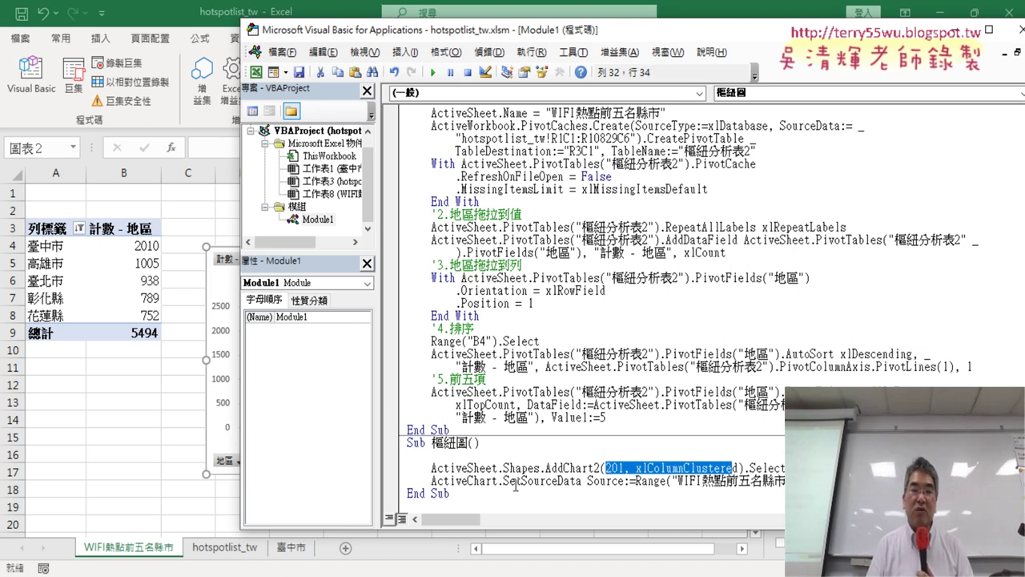
- Highlight the SetSourceData source range and underline the sheet name inside Range
left_click(564, 481)
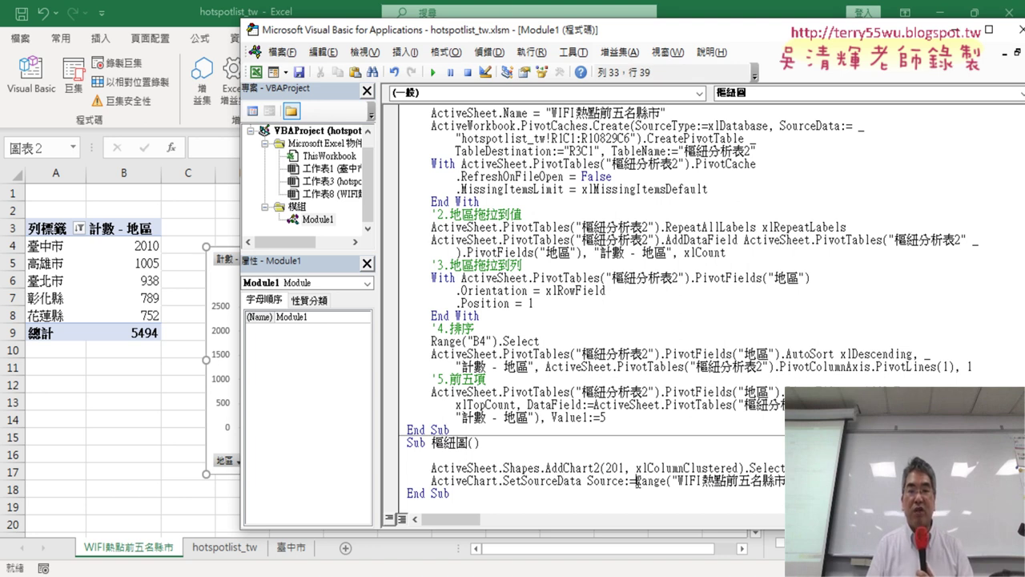
left_click_drag(637, 483, 793, 483)
left_click(745, 485)
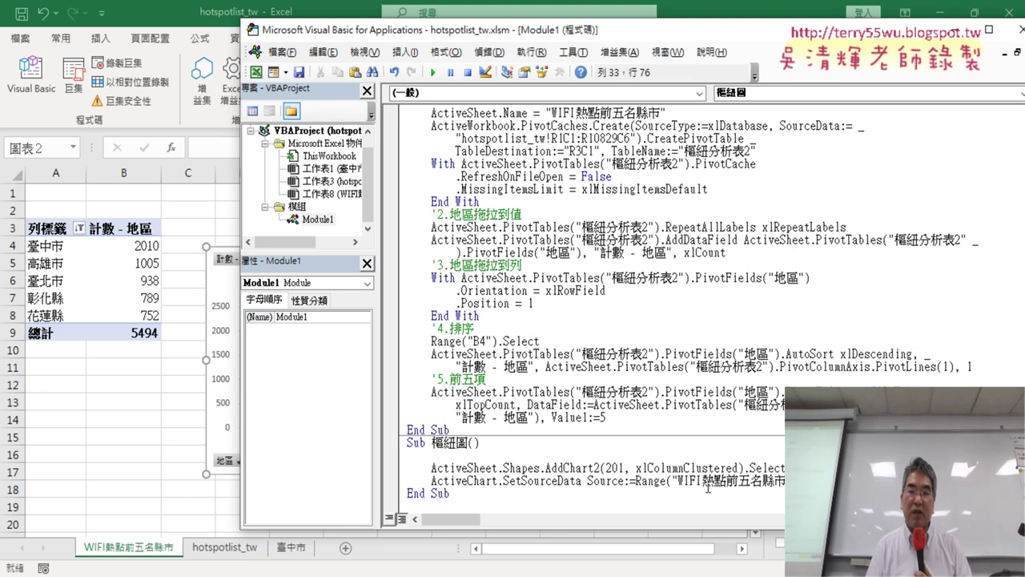
left_click_drag(680, 482, 775, 482)
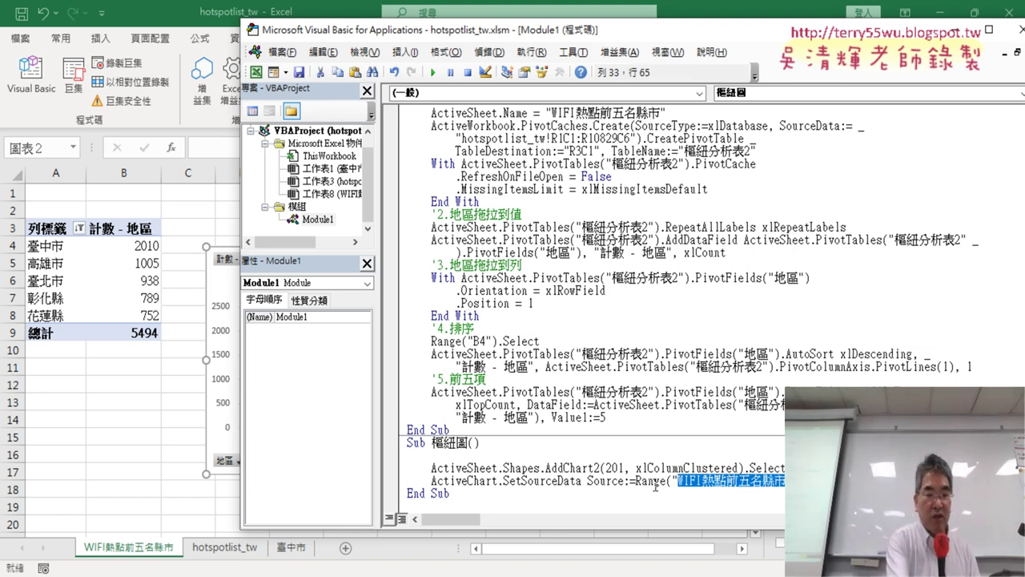
left_click_drag(681, 492, 785, 496)
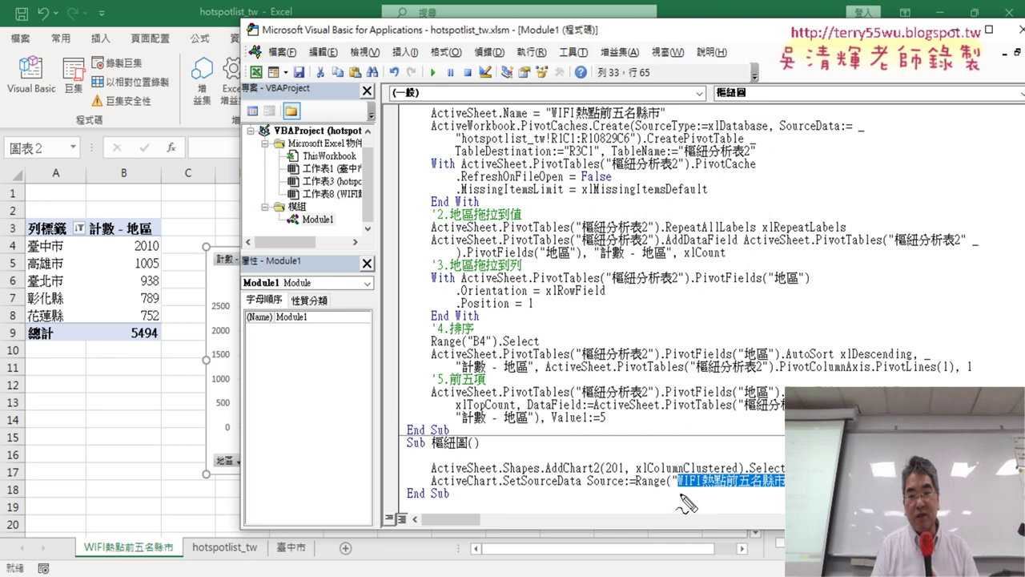
- Replace the sheet name in SetSourceData's Range with $A$3:$B$9, the pivot table from A3 to B9
mouse_move(725, 465)
left_mouse_down()
mouse_move(130, 521)
mouse_move(164, 505)
left_mouse_up()
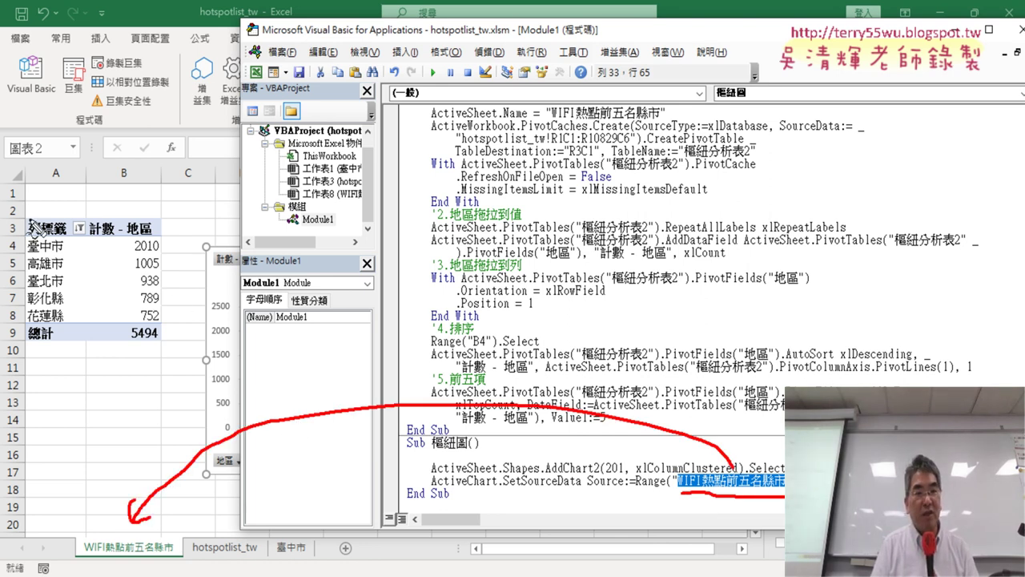
mouse_move(28, 217)
left_mouse_down()
mouse_move(39, 218)
mouse_move(21, 233)
left_mouse_up()
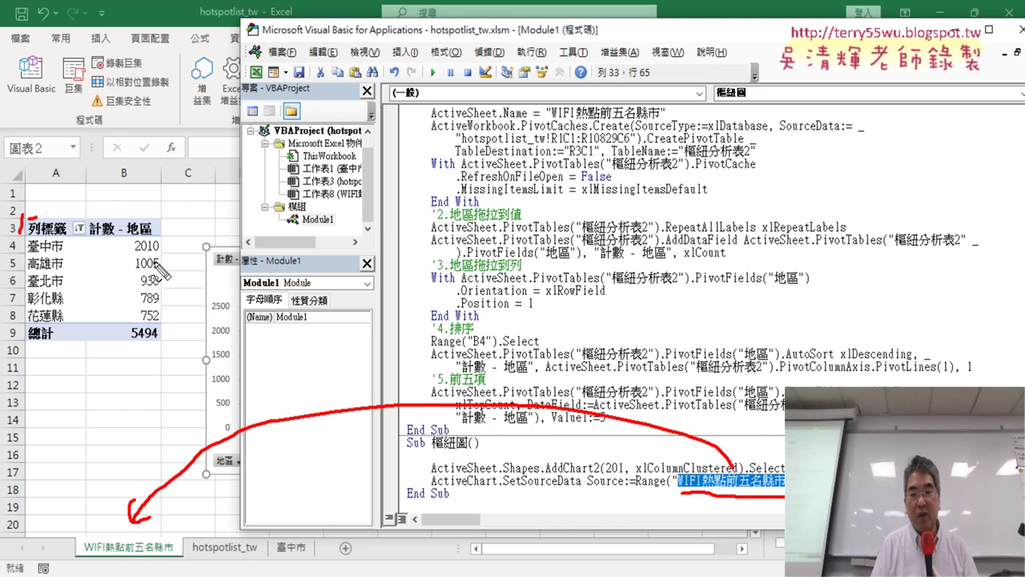
left_click_drag(161, 328, 138, 338)
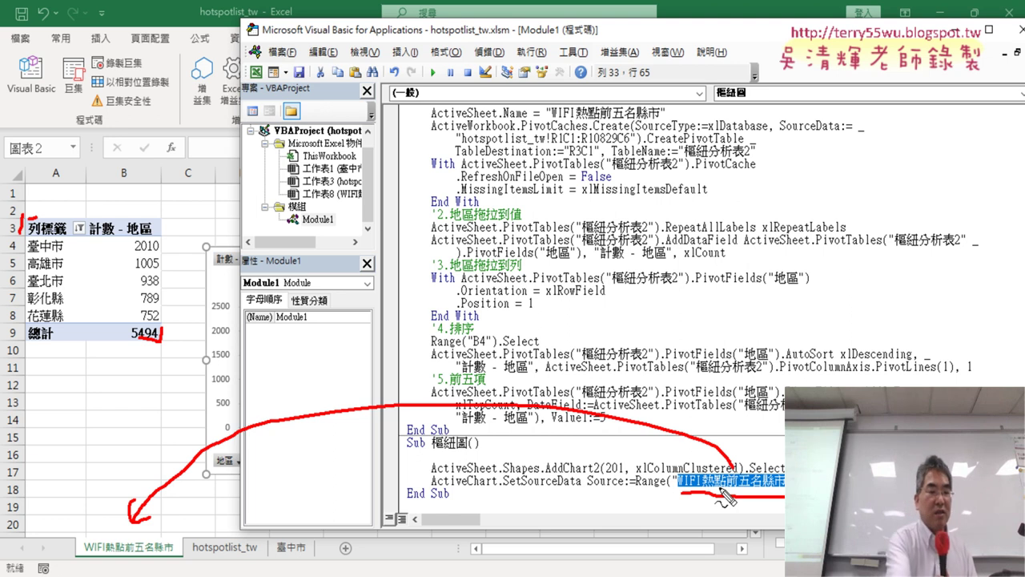
key("Escape")
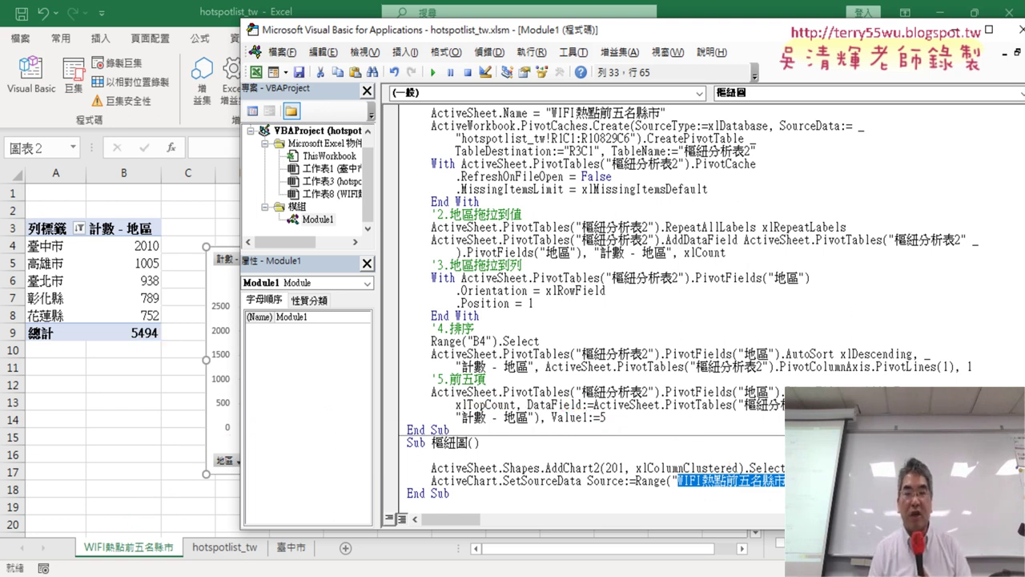
left_click_drag(677, 480, 785, 480)
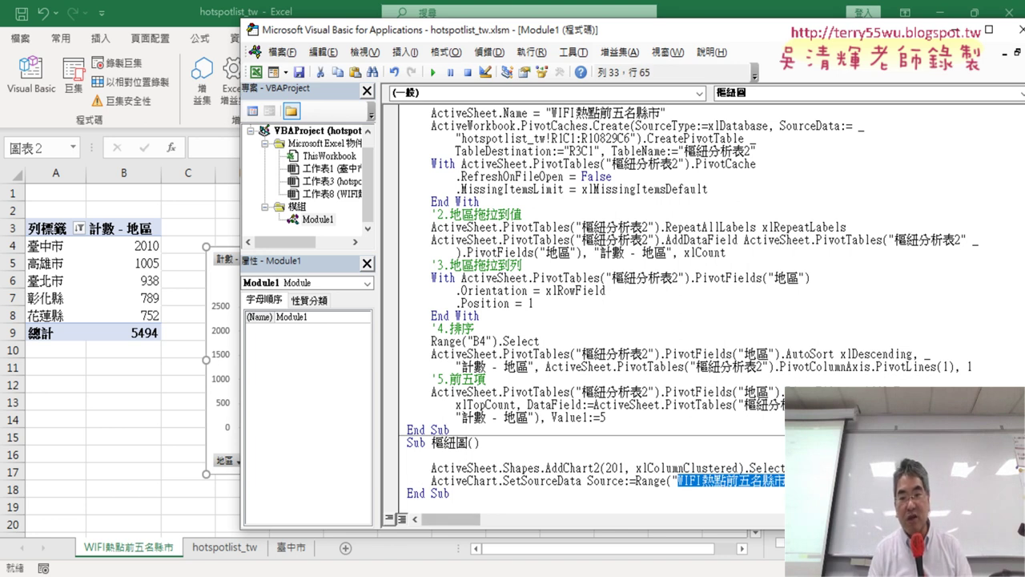
key("ctrl+z")
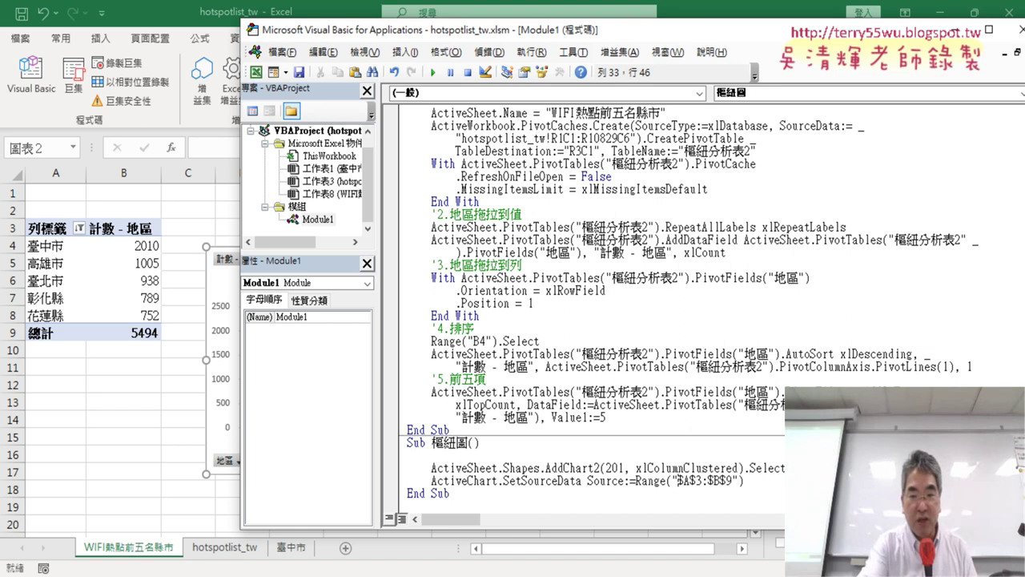
- Strip the dollar signs so the source reads Range("A3:B9")
key("Delete")
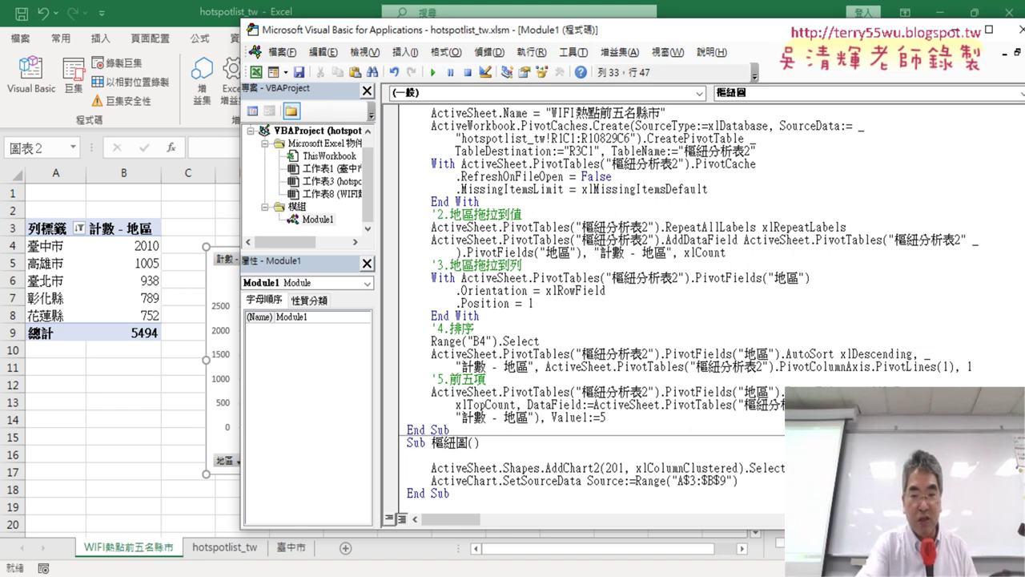
key("Delete")
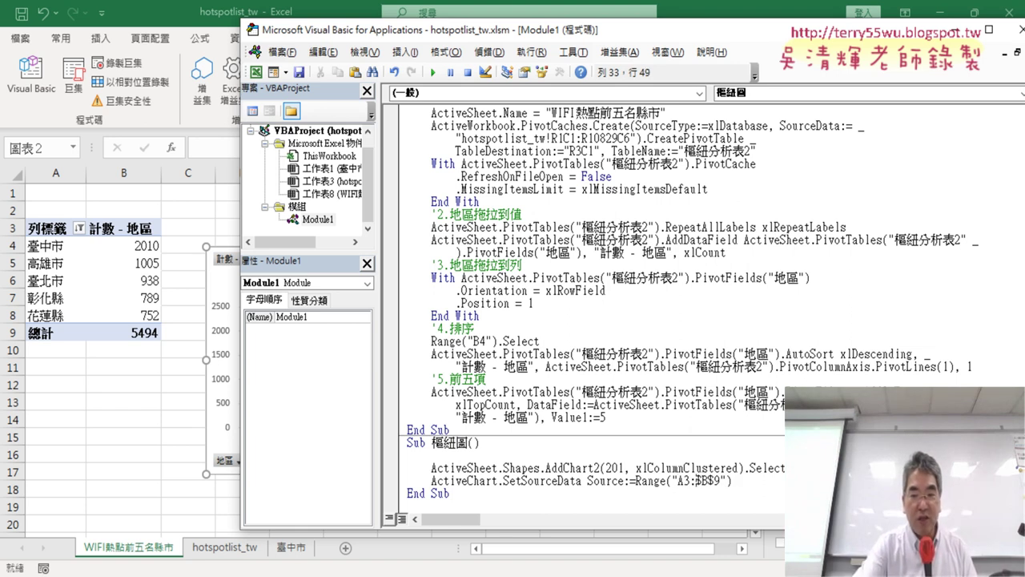
key("Delete")
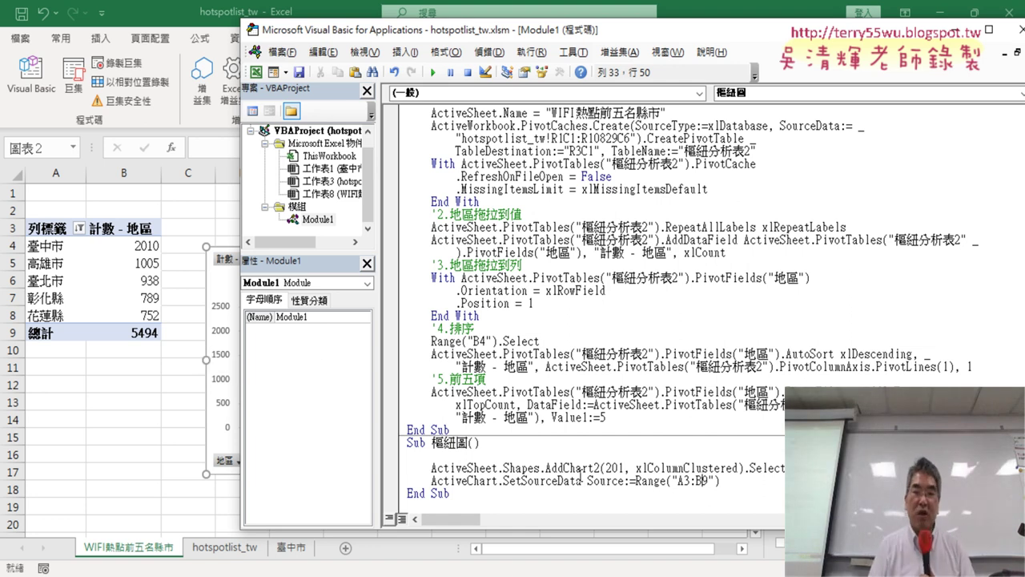
left_click_drag(733, 483, 426, 480)
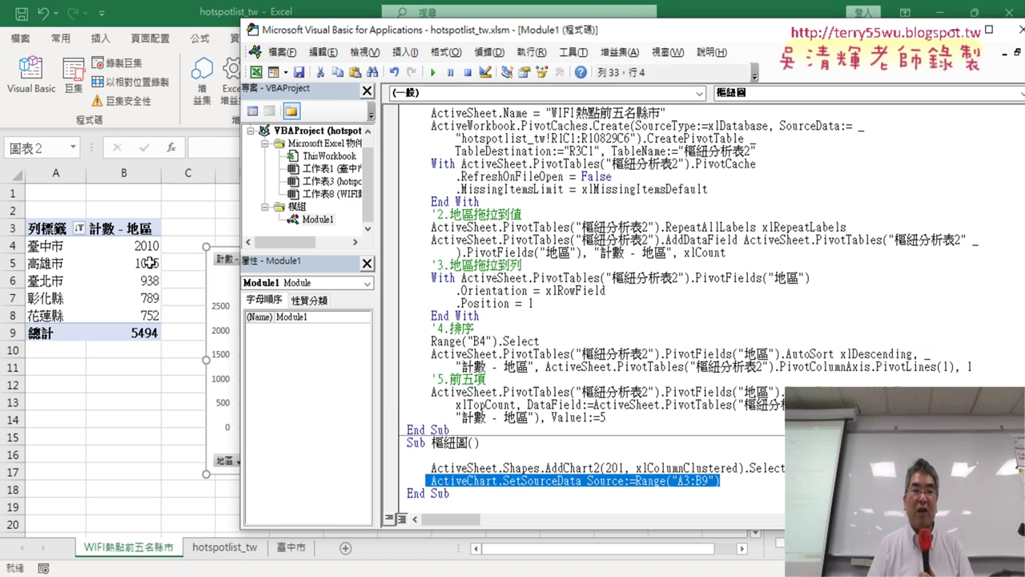
- Delete the old chart and run 樞紐圖, producing a 合計 column chart of the five counties
left_click(217, 283)
key("Delete")
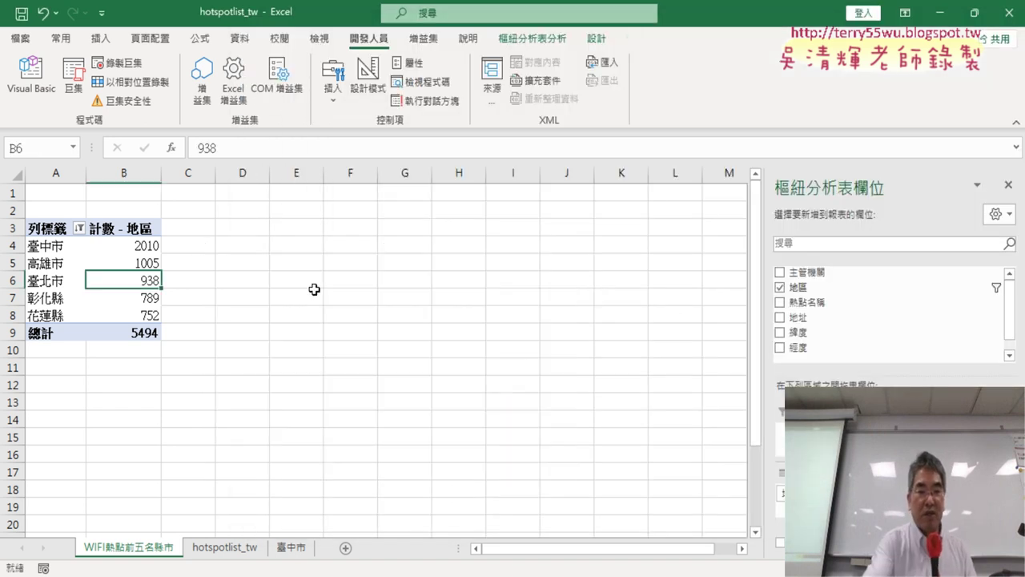
left_click(32, 80)
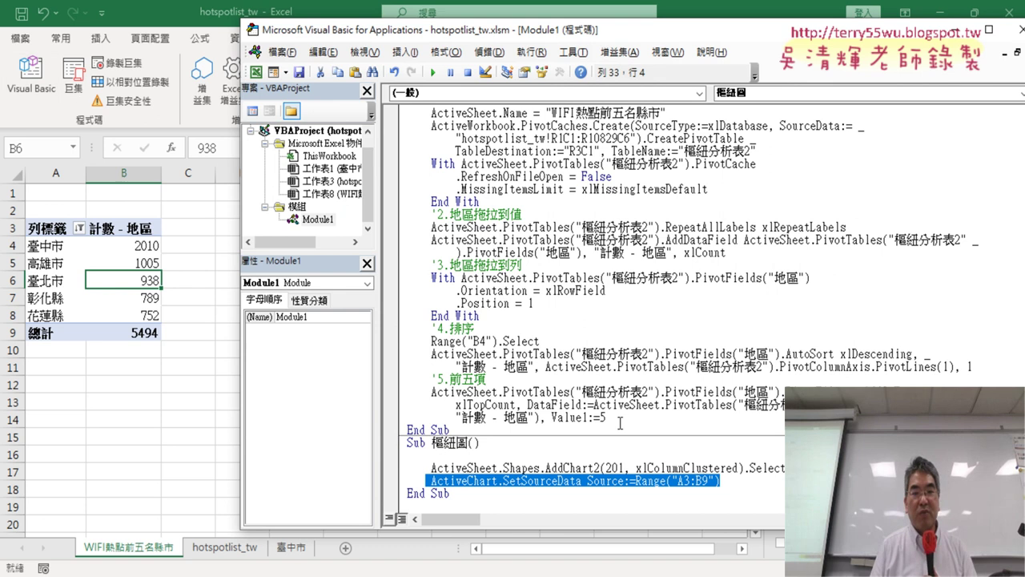
left_click_drag(668, 29, 817, 30)
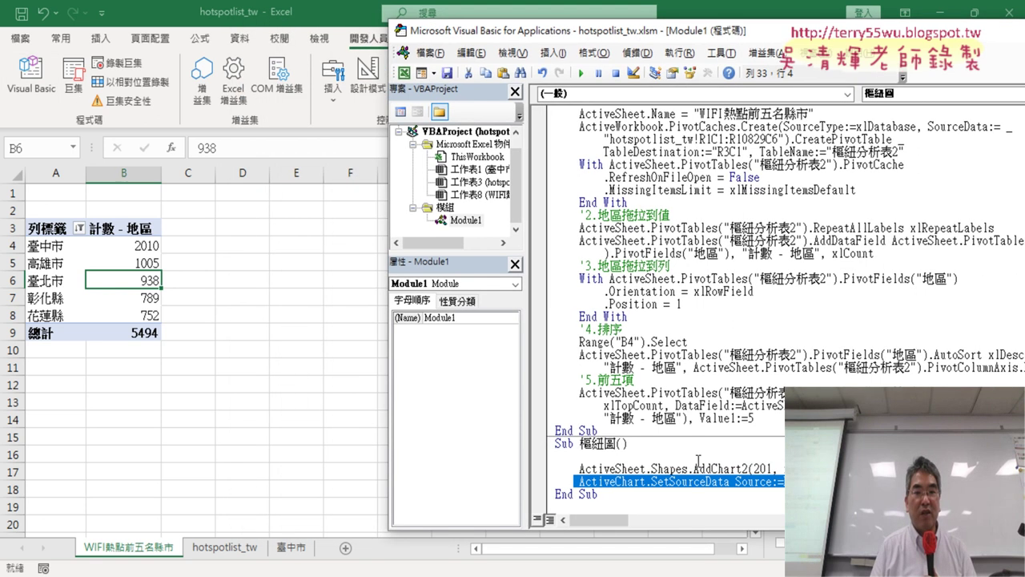
left_click(580, 73)
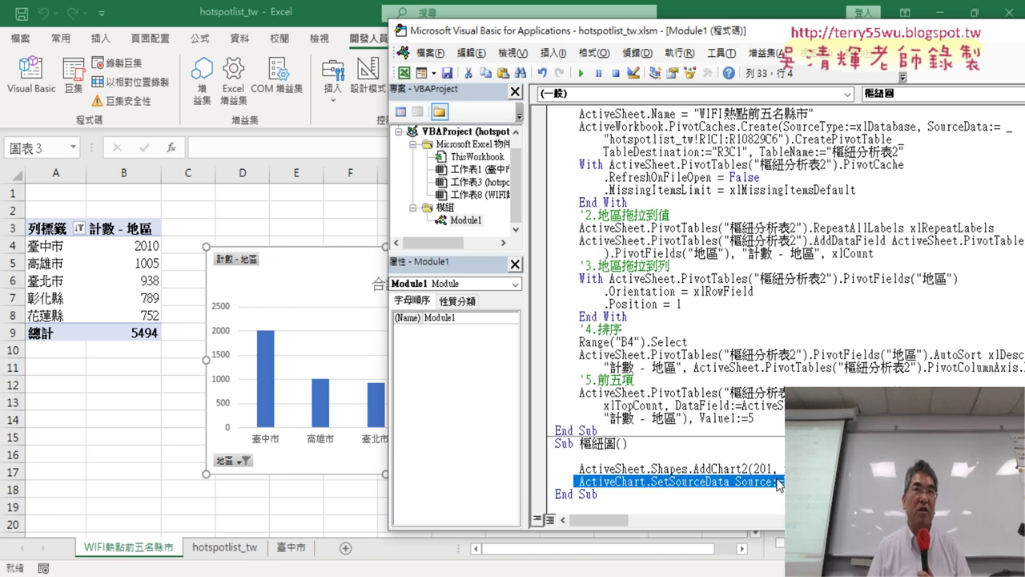
left_click(343, 293)
left_click(379, 280)
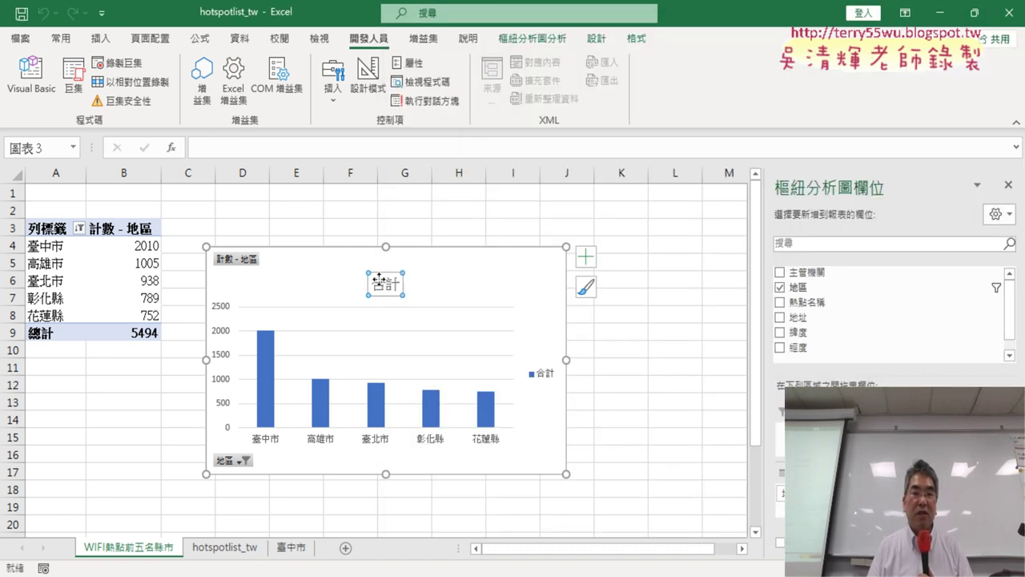
left_click(546, 376)
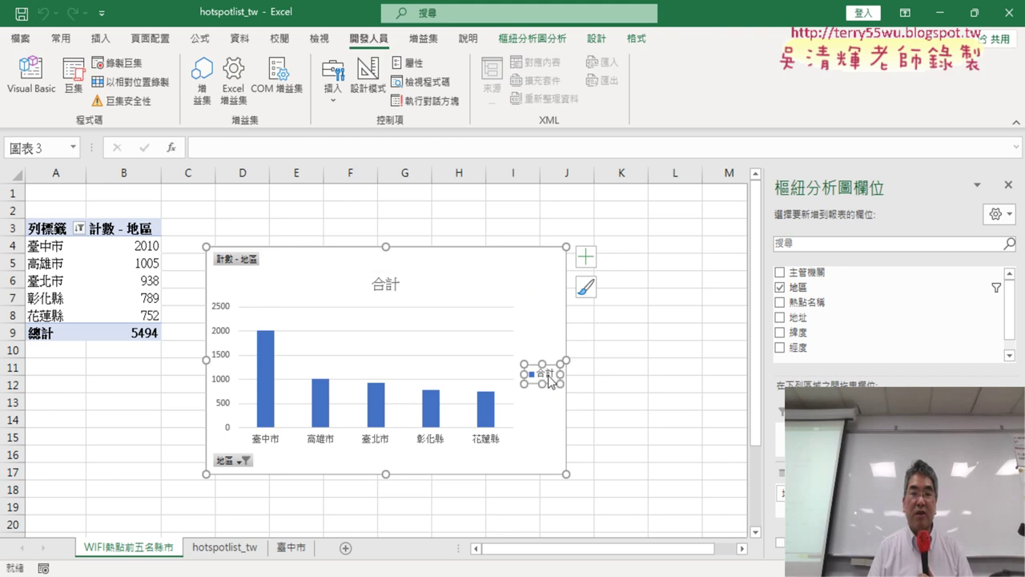
- Add blank lines below the SetSourceData line in the macro
left_click(31, 77)
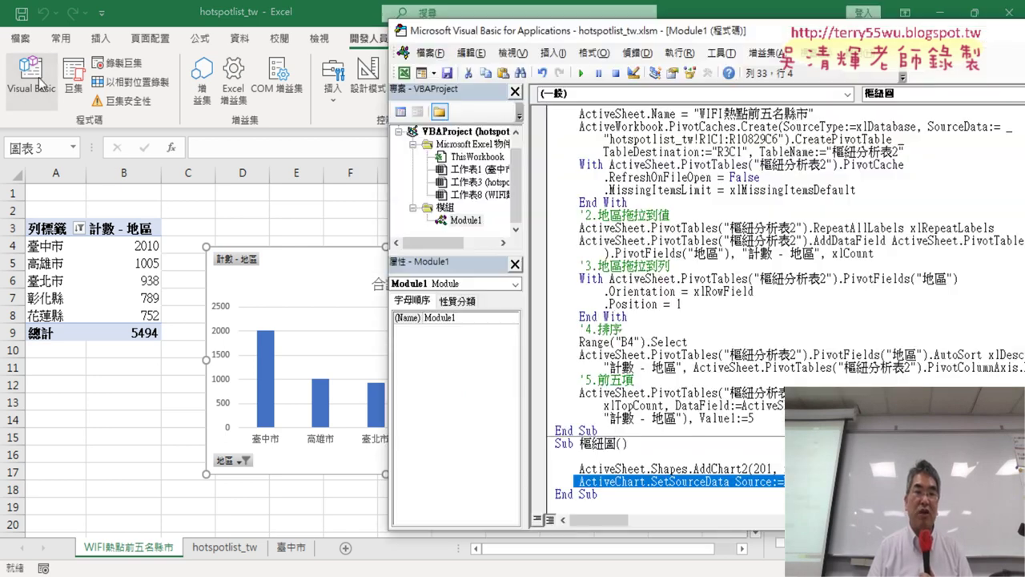
key("End")
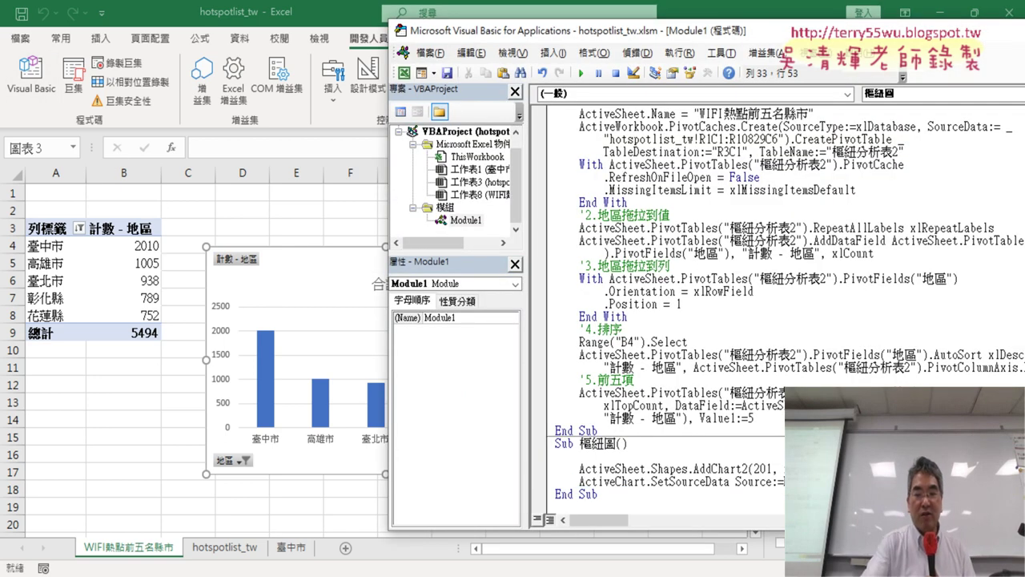
key("Return")
key("Return")
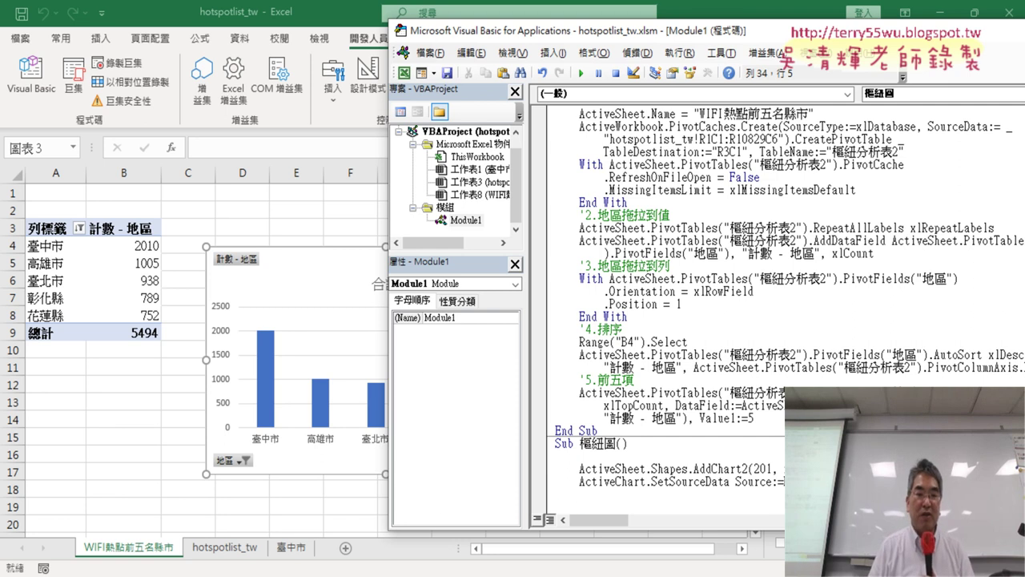
- Find the chart-title formatting code in the course notes and select it
mouse_move(425, 569)
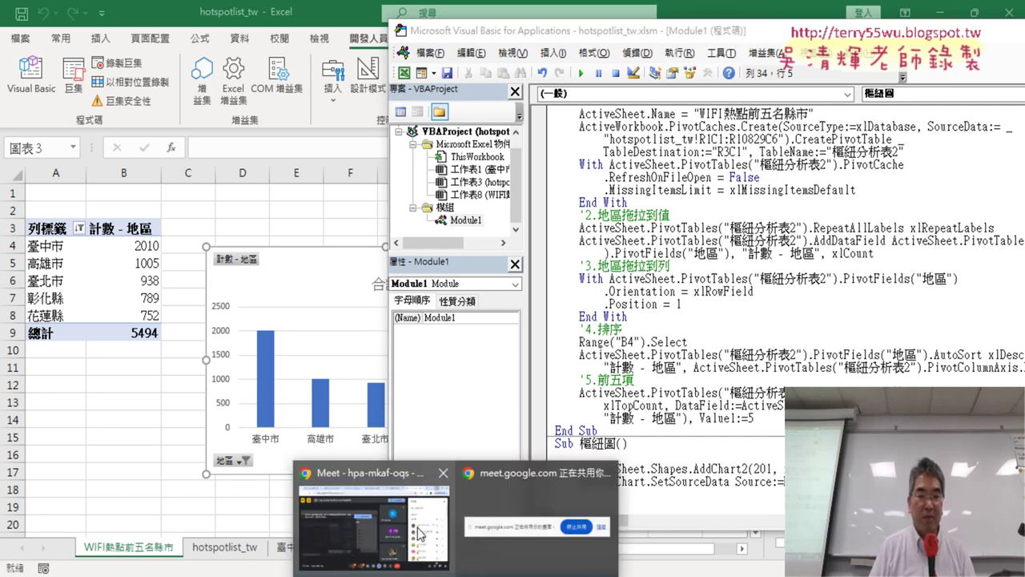
left_click(421, 538)
left_click(233, 26)
scroll(508, 339, "down", 2)
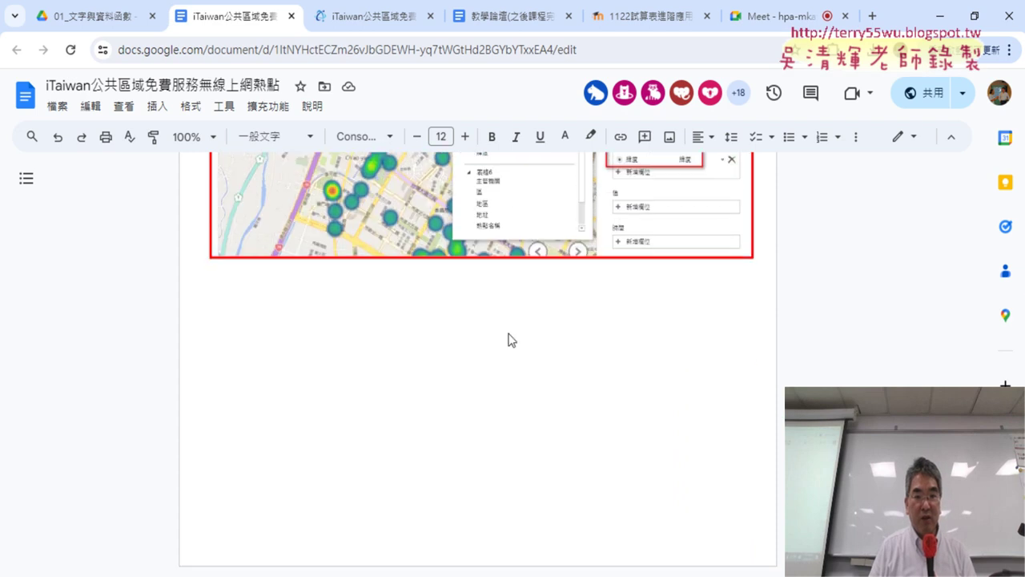
scroll(504, 335, "up", 10)
scroll(500, 330, "up", 5)
scroll(500, 330, "down", 5)
scroll(499, 332, "up", 1)
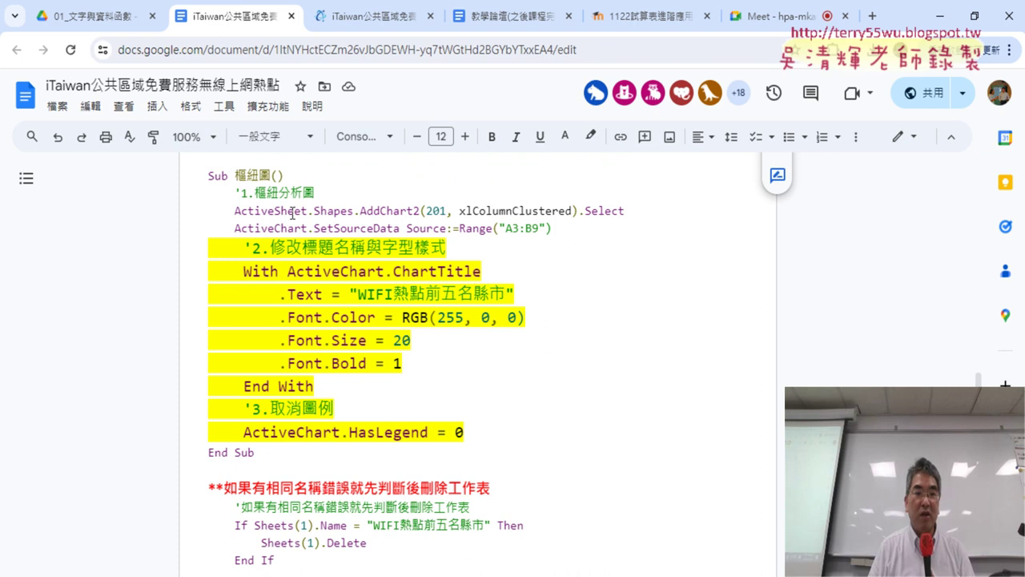
left_click_drag(208, 246, 478, 430)
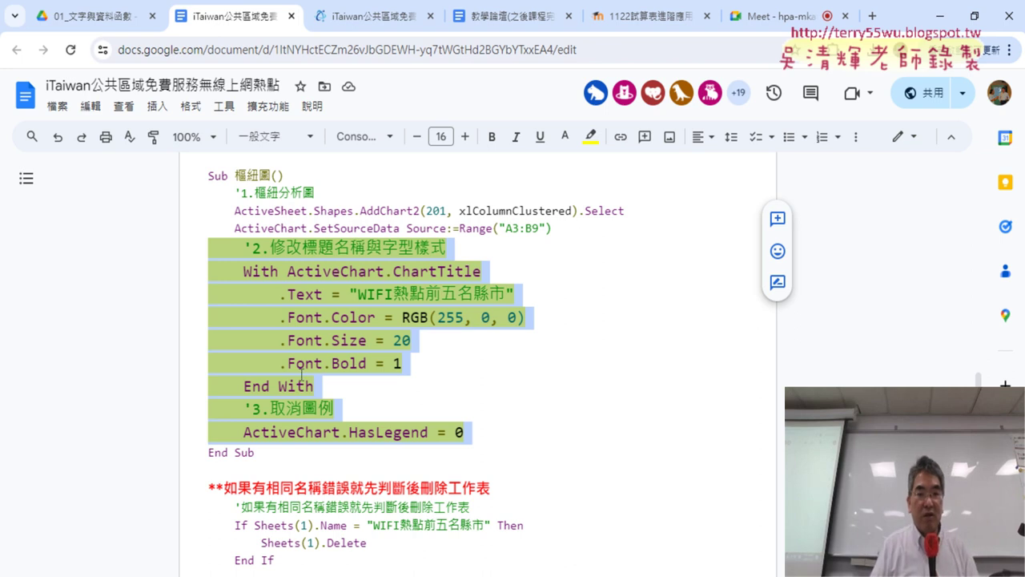
left_click(303, 334)
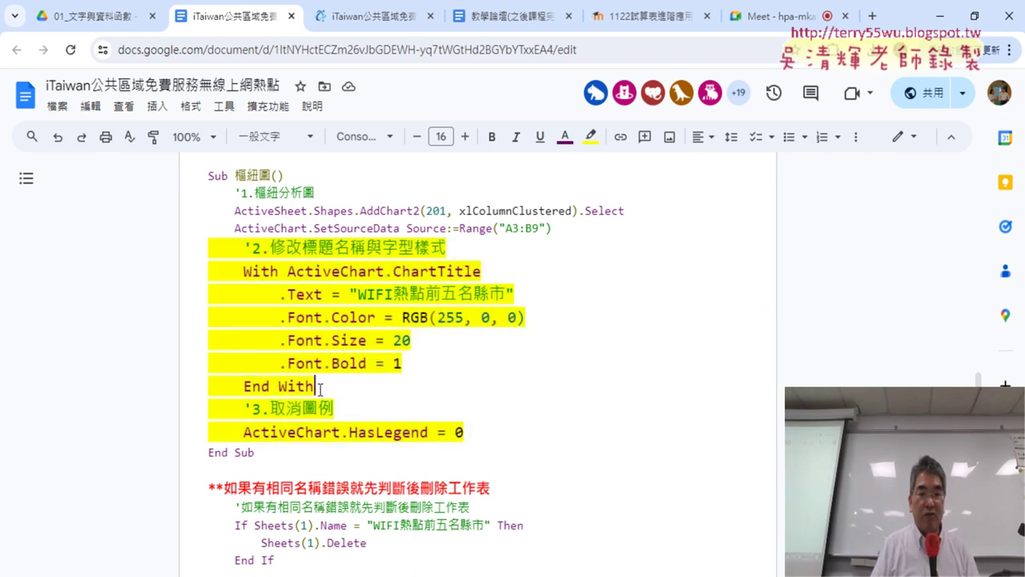
left_click_drag(317, 386, 192, 291)
left_click(270, 317)
left_click_drag(402, 363, 204, 299)
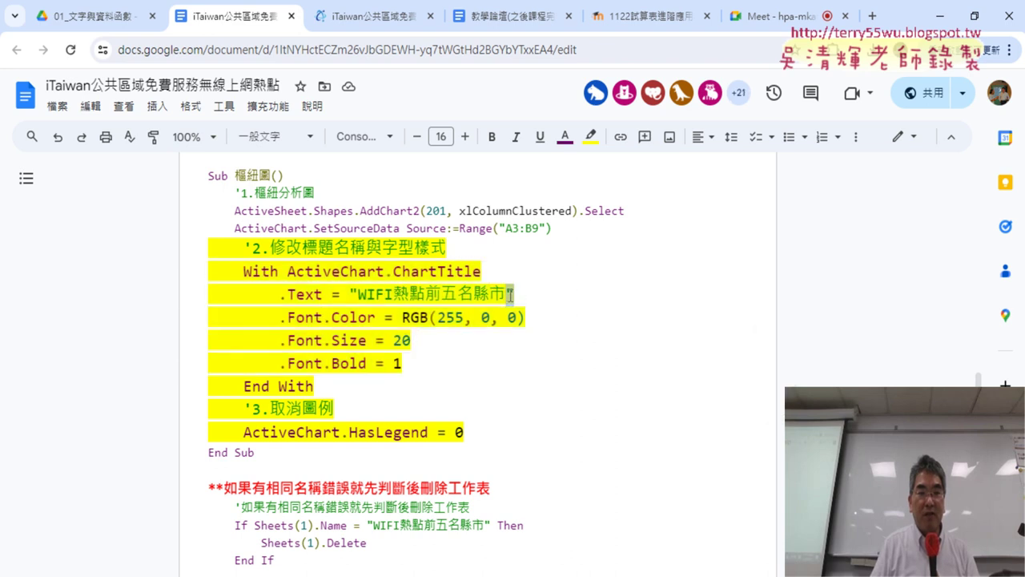
- Review the title text, red 255 colour, size 20 and bold settings, then select through HasLegend = 0
left_click_drag(514, 294, 198, 290)
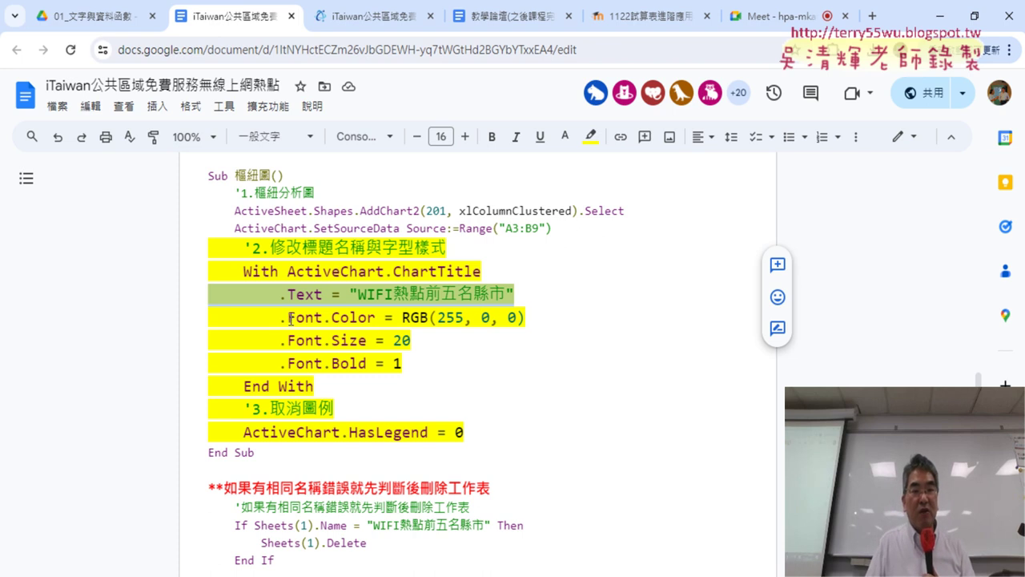
left_click_drag(289, 318, 428, 318)
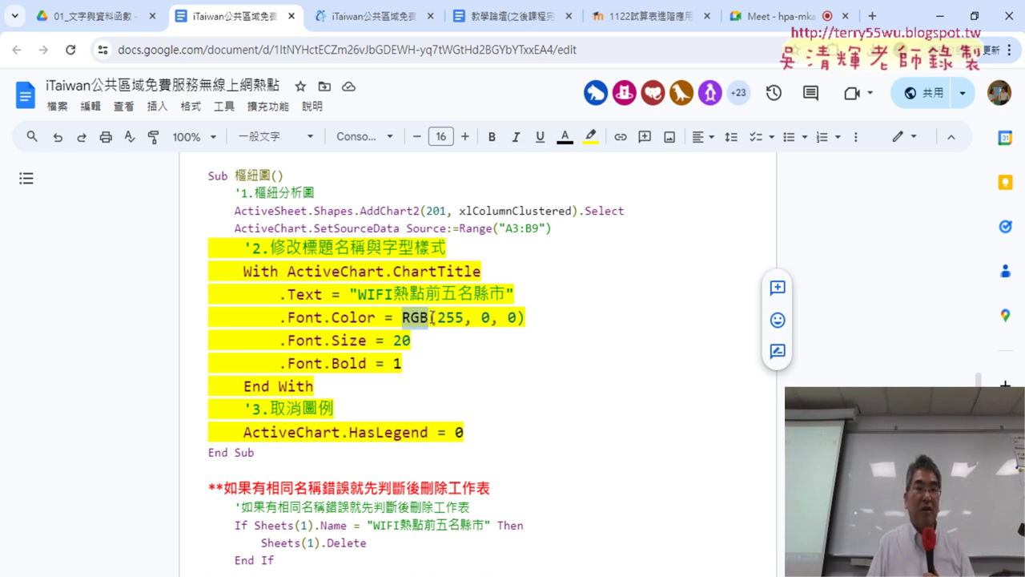
double_click(449, 317)
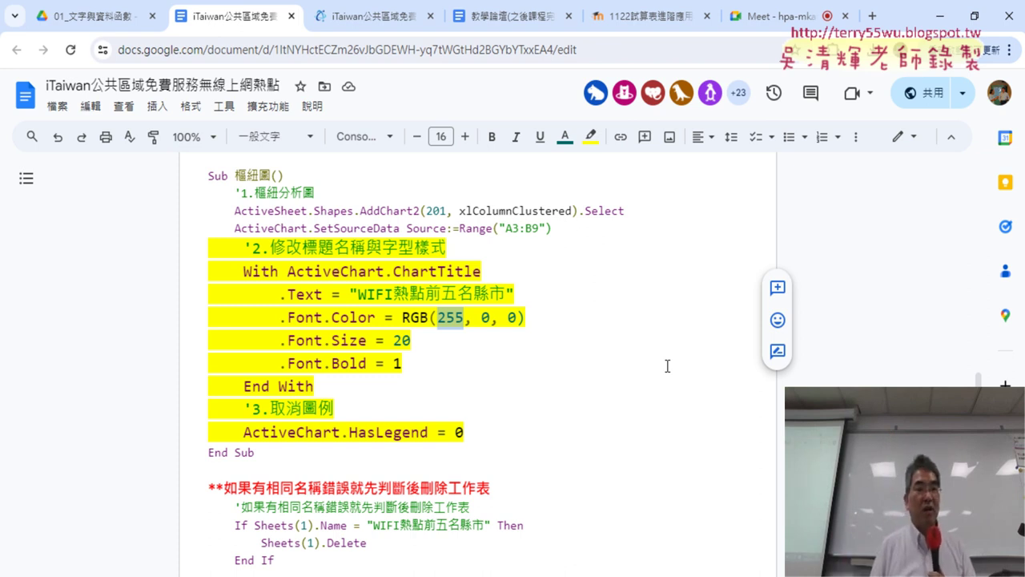
left_click_drag(413, 341, 279, 341)
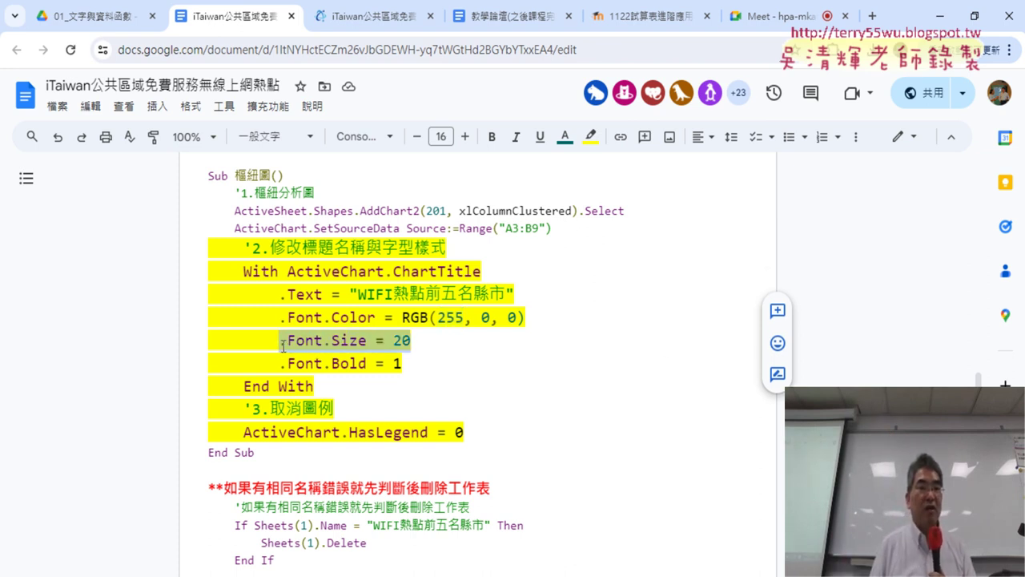
double_click(342, 367)
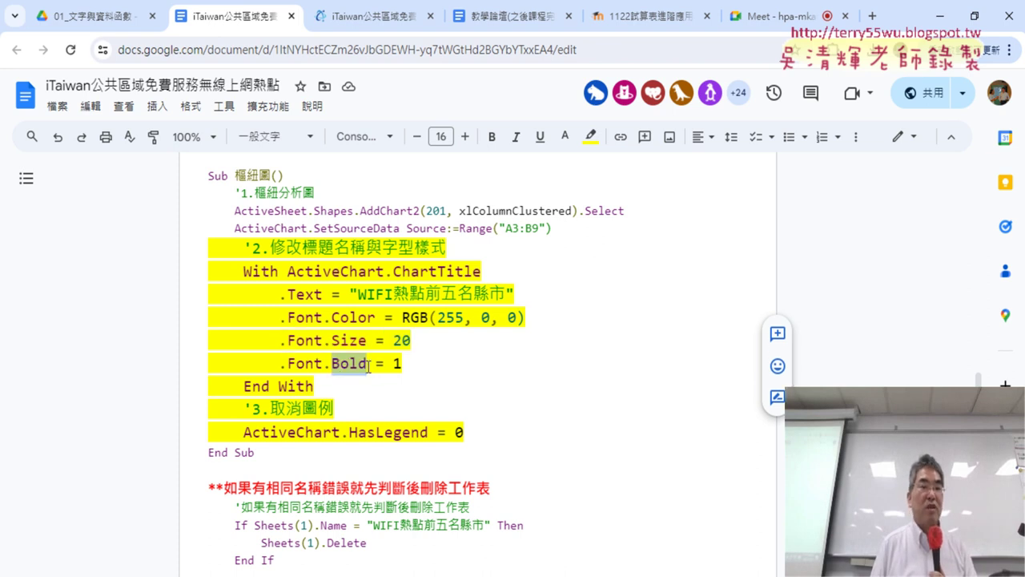
double_click(397, 364)
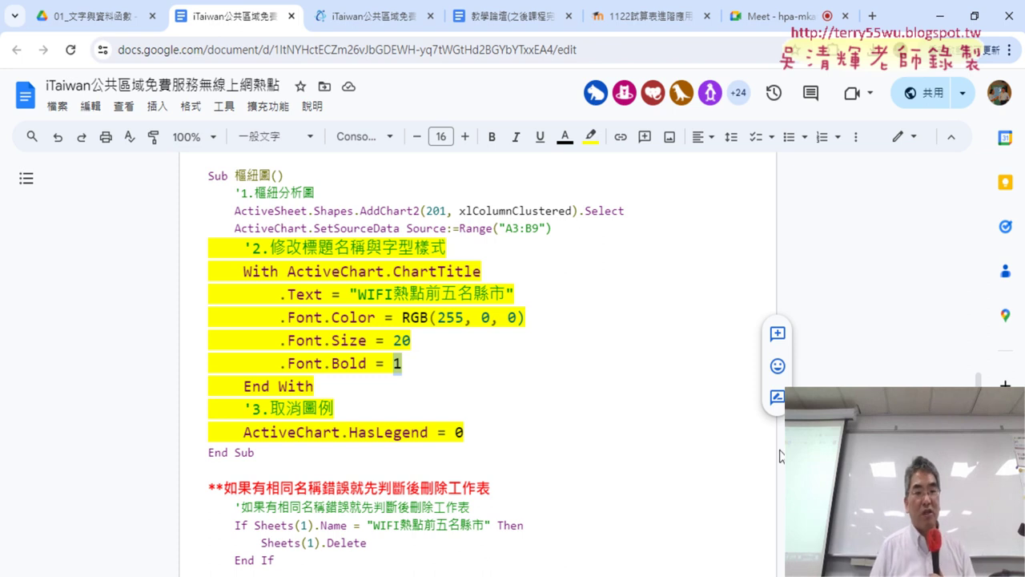
left_click_drag(497, 433, 194, 245)
key("ctrl+c")
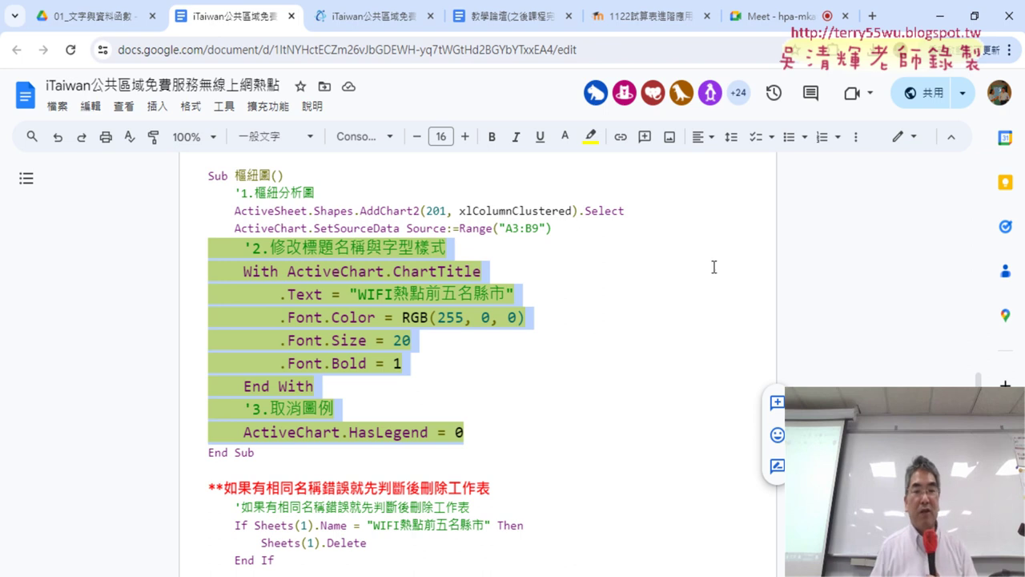
- Paste the title and legend code below SetSourceData and remove the blank line before End Sub
left_click(588, 548)
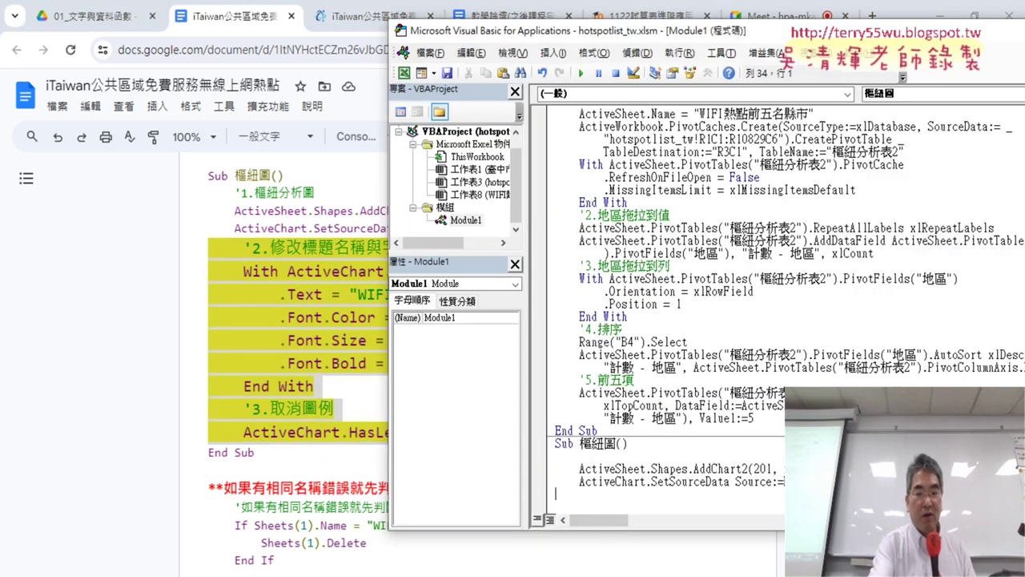
key("ctrl+v")
scroll(707, 465, "down", 1)
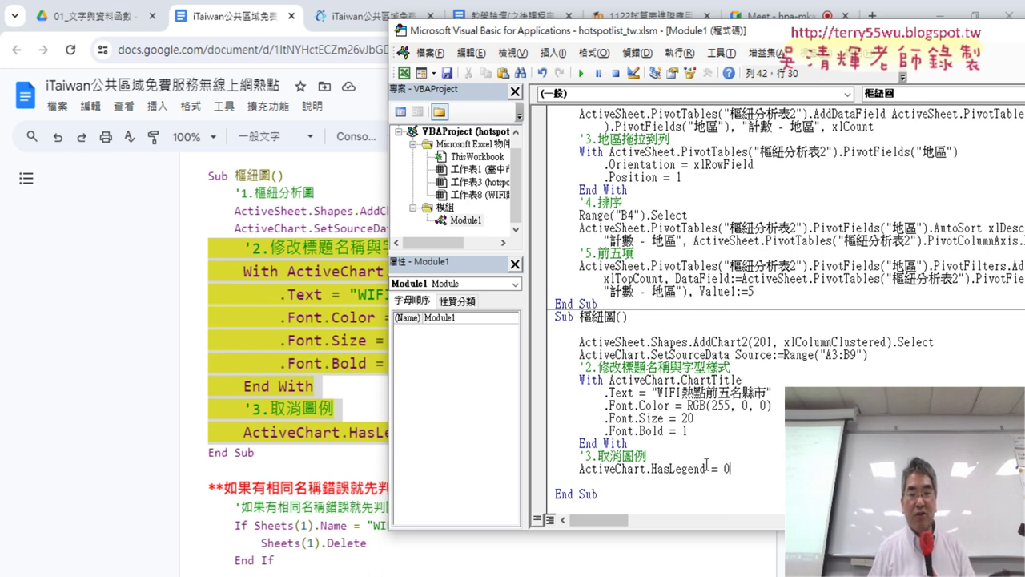
key("Delete")
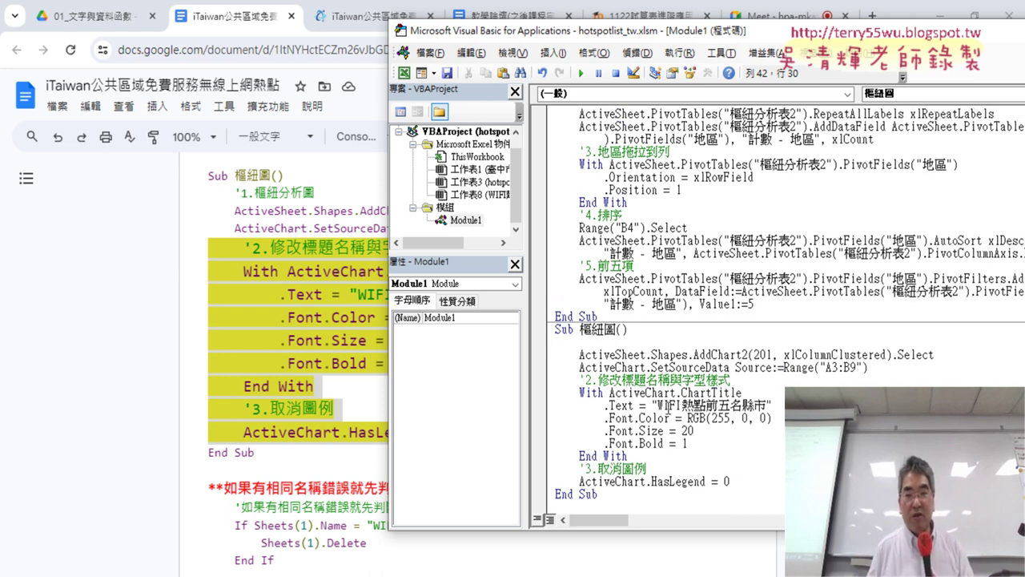
- Add the '1.插入樞紐分析圖 comment above the chart-creation lines
left_click(620, 343)
type("'1.")
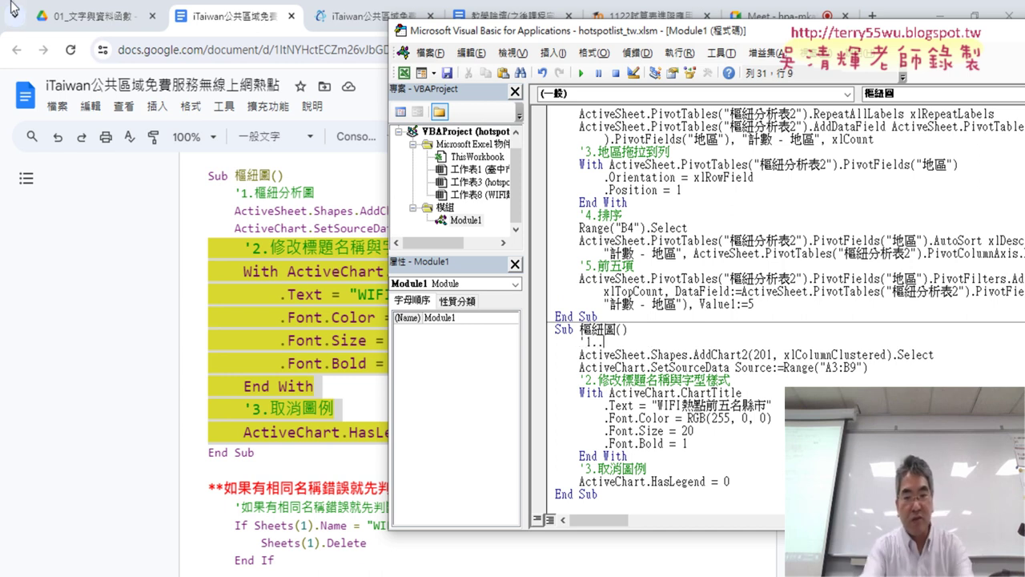
type("ㄕ")
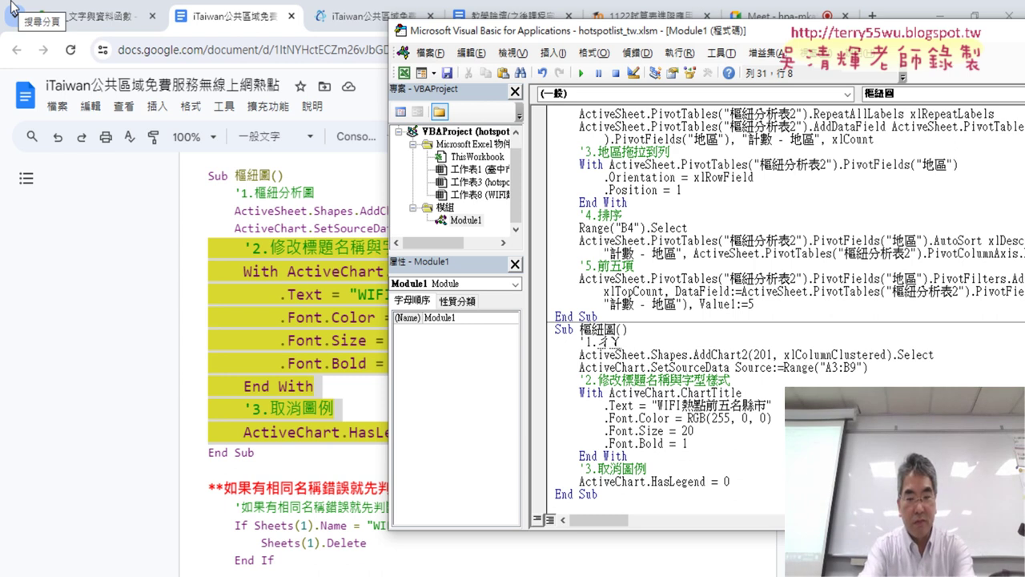
type("插入樞紐")
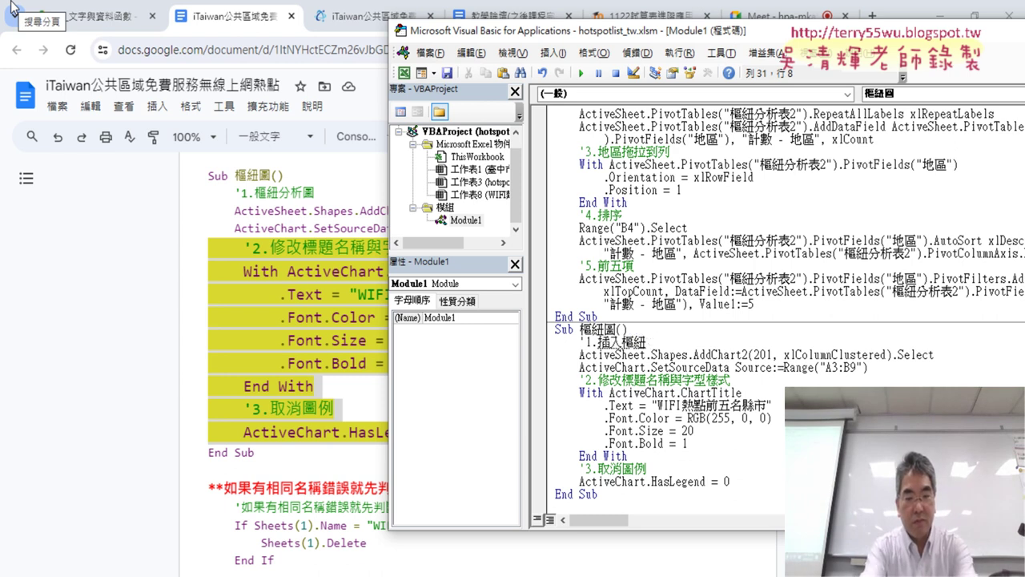
type("析圖")
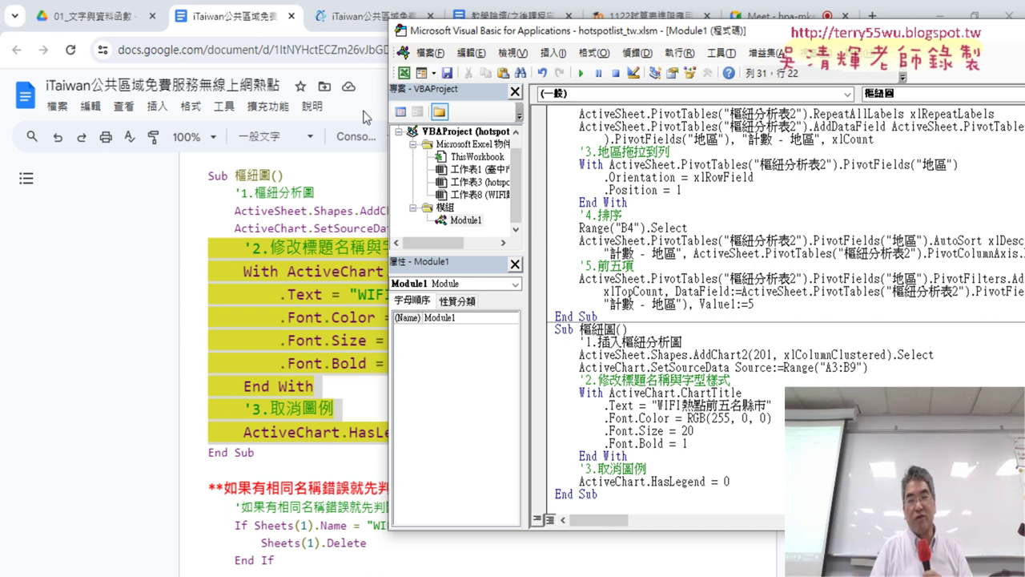
left_click(798, 278)
left_click(682, 342)
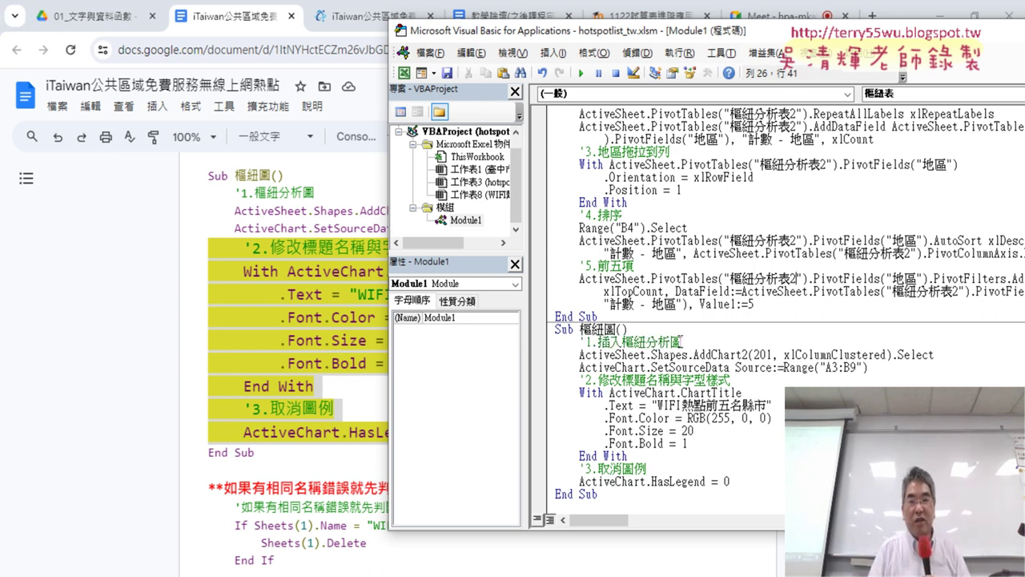
left_click_drag(534, 366, 535, 352)
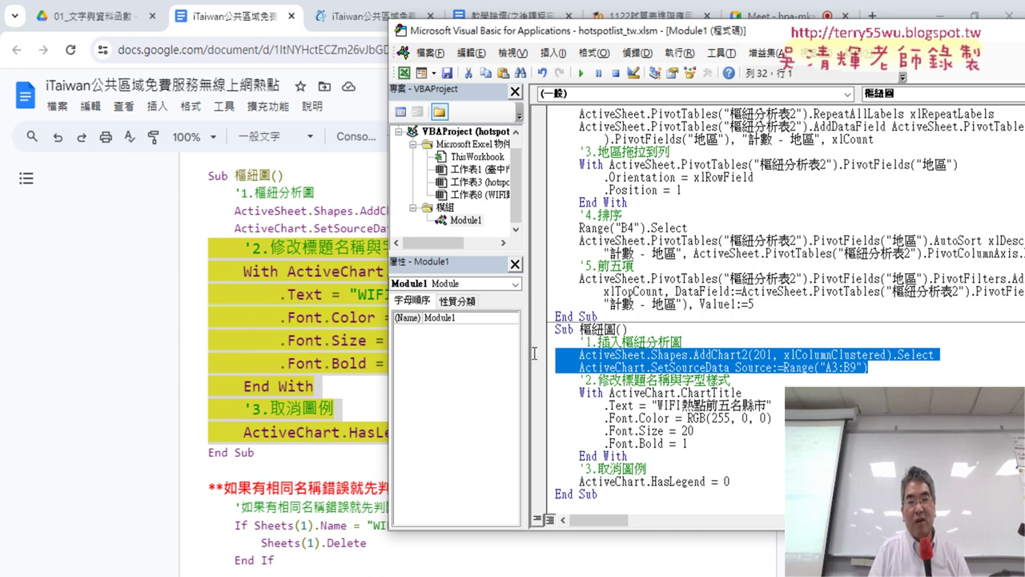
left_click(732, 393)
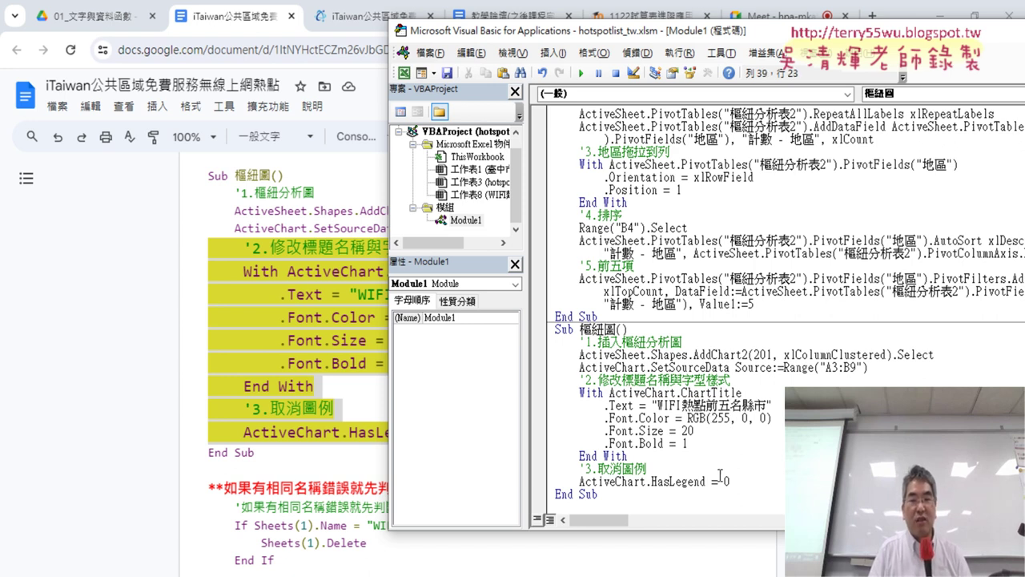
- Delete the old chart in Excel and rerun the 樞紐圖 macro
left_click(941, 18)
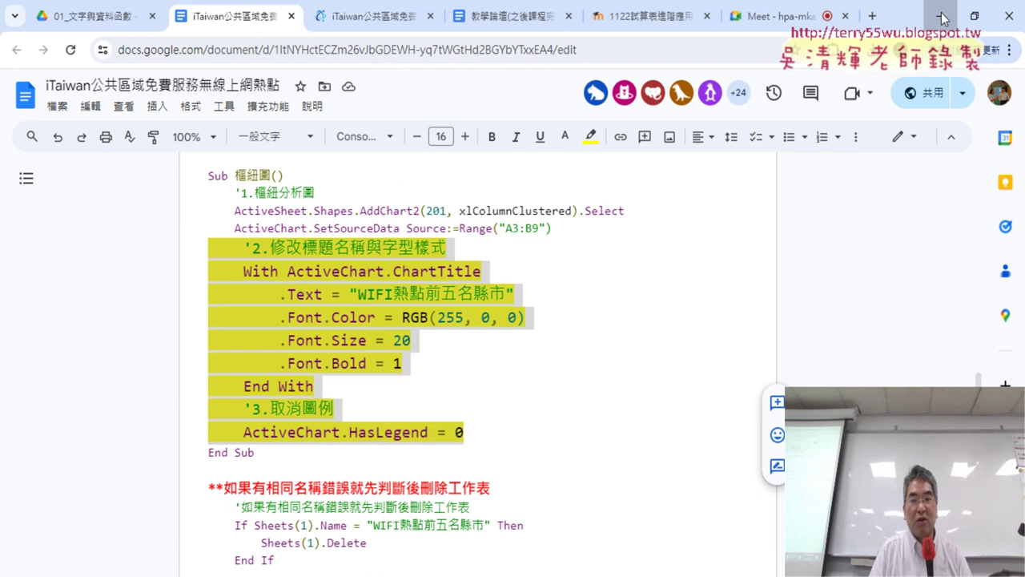
left_click(942, 17)
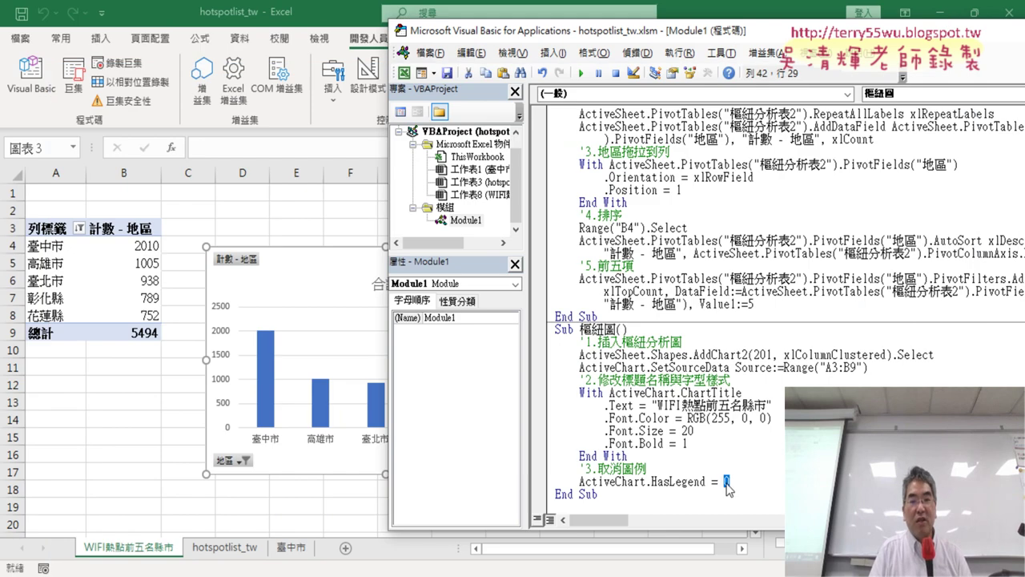
left_click(310, 254)
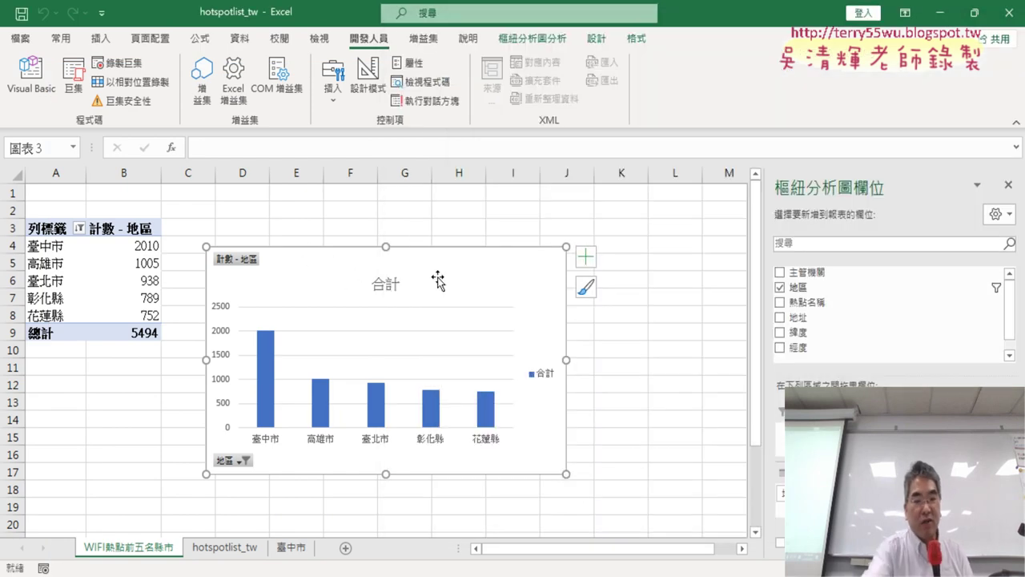
key("Delete")
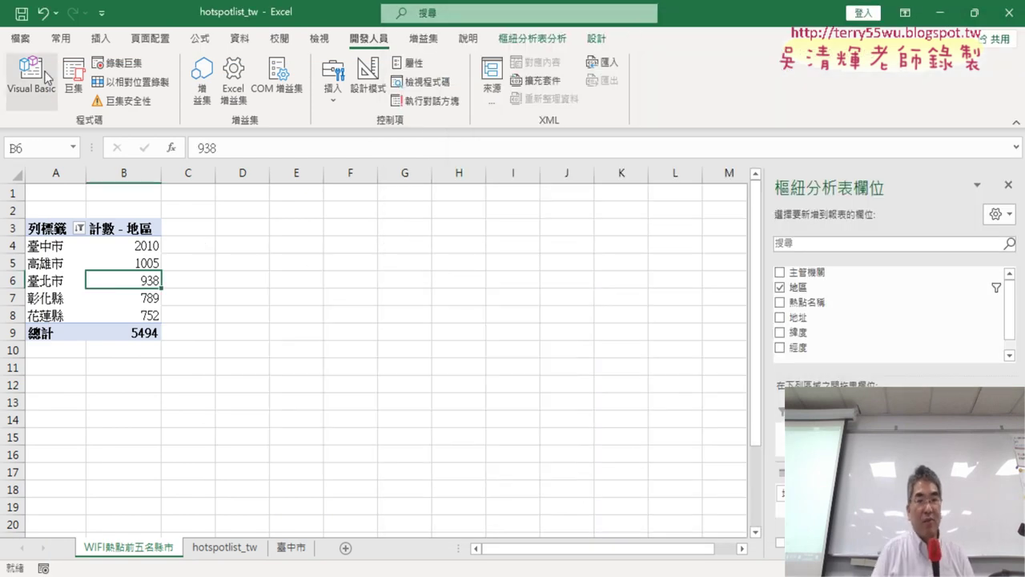
left_click(31, 79)
left_click(651, 406)
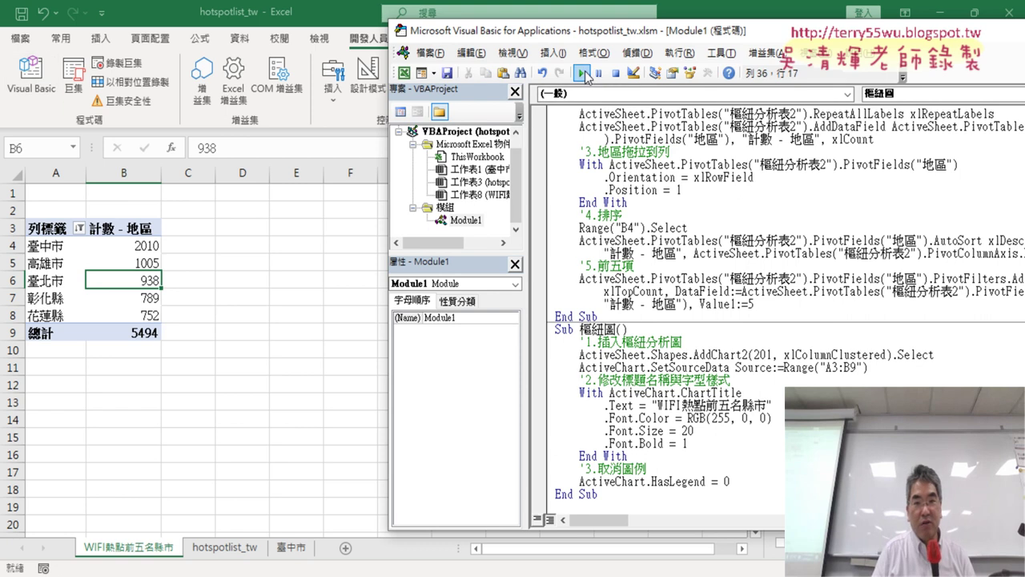
left_click(582, 73)
- Circle the red WIFI熱點前五名縣市 title and its matching title-formatting and legend-removal code
mouse_move(615, 32)
left_mouse_down()
mouse_move(825, 21)
mouse_move(801, 16)
left_mouse_up()
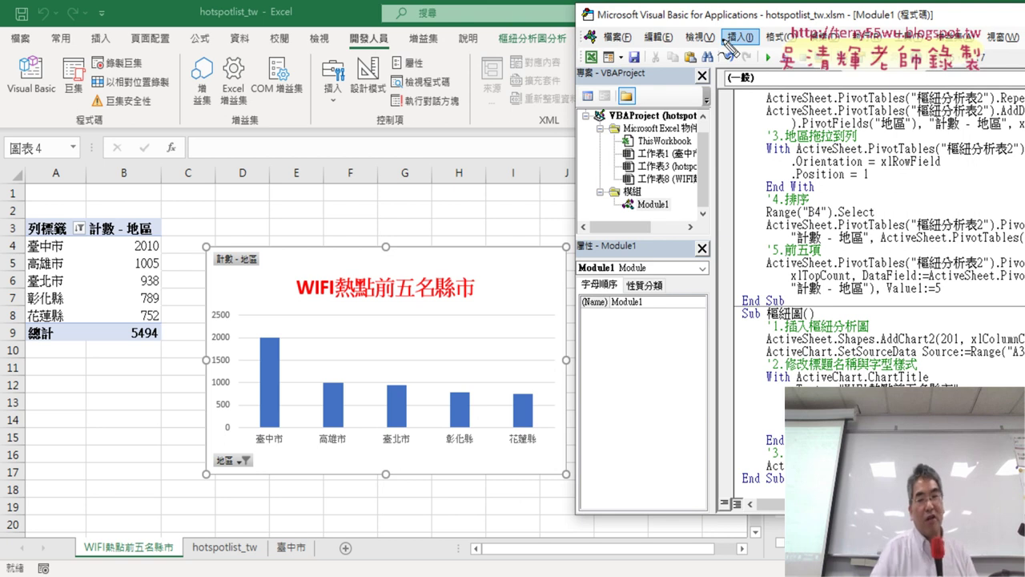
left_click_drag(497, 298, 750, 386)
left_click_drag(784, 449, 958, 386)
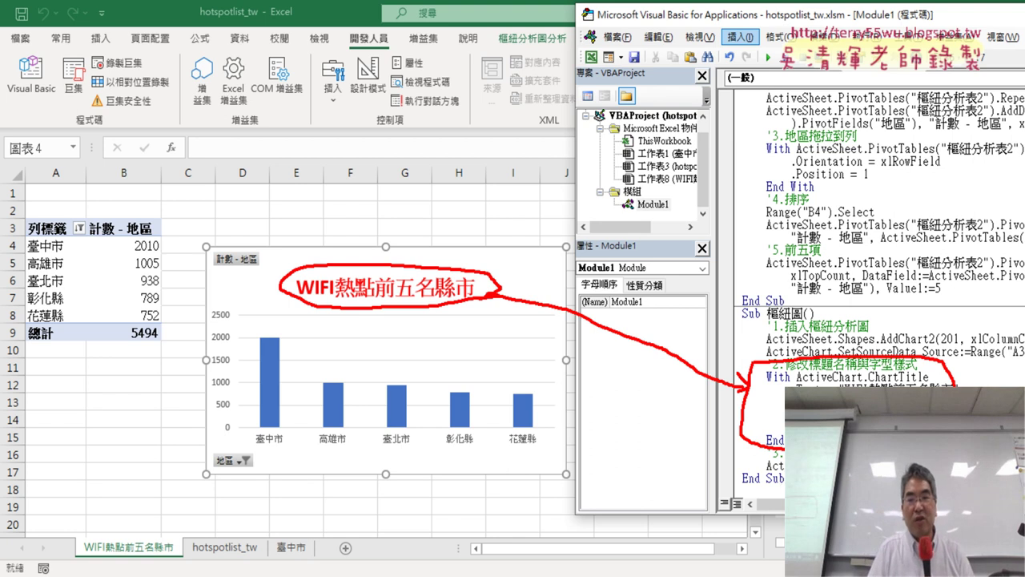
left_click_drag(784, 450, 783, 465)
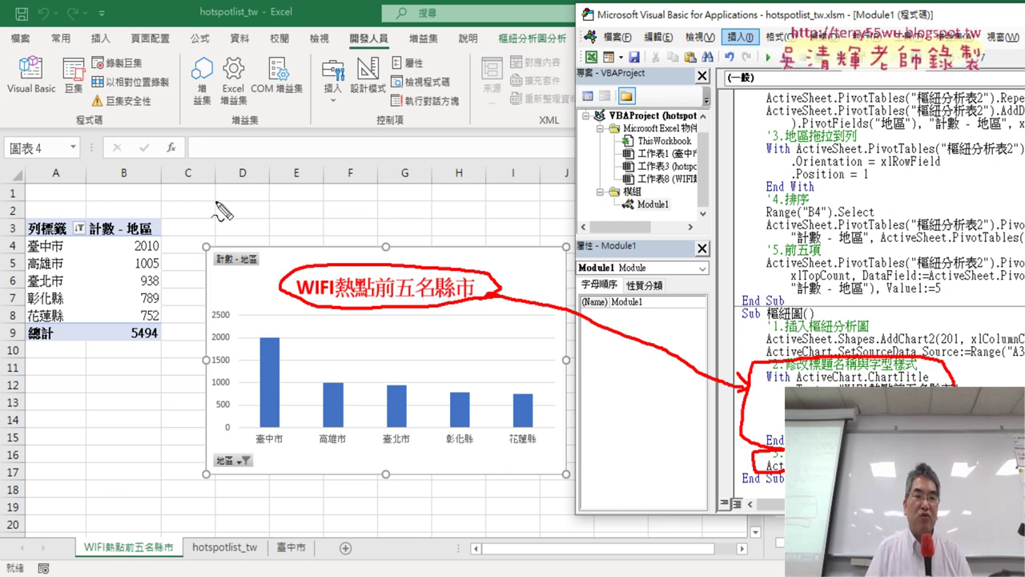
- Drag the chart so its top-left corner sits at cell D2, marking column D and row 2
key("Escape")
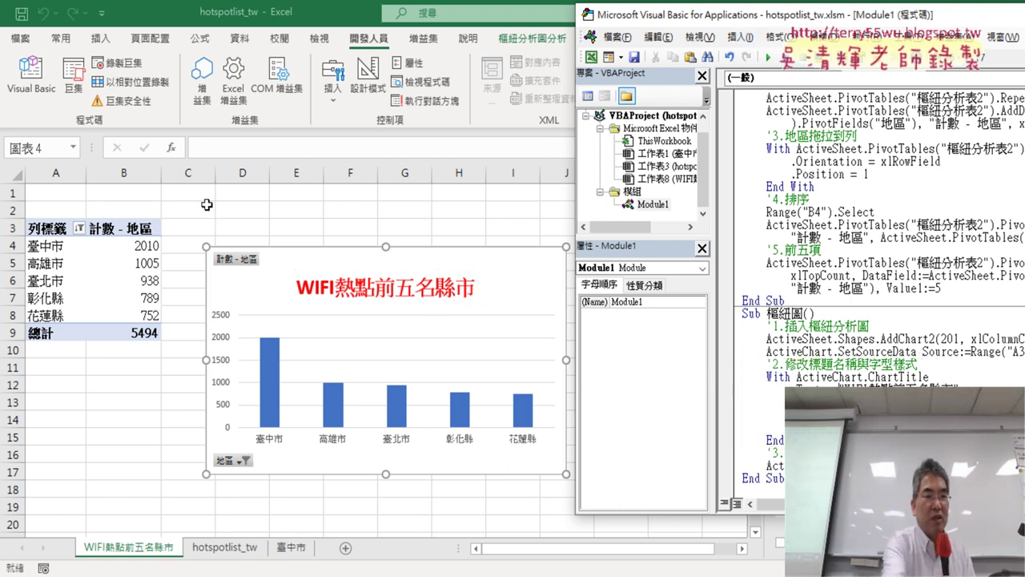
left_click_drag(239, 290, 248, 235)
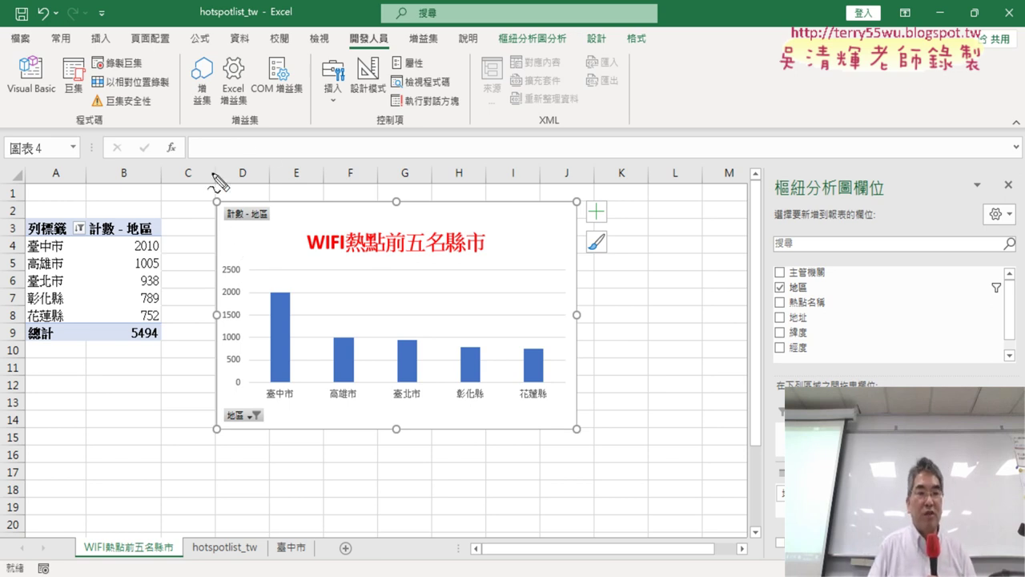
left_click_drag(214, 167, 217, 256)
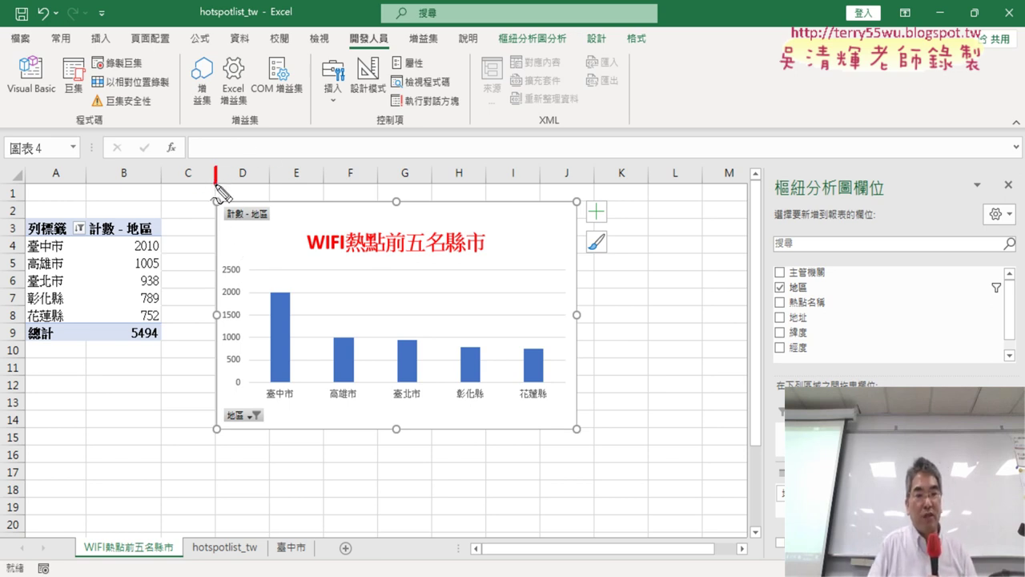
left_click_drag(154, 203, 281, 209)
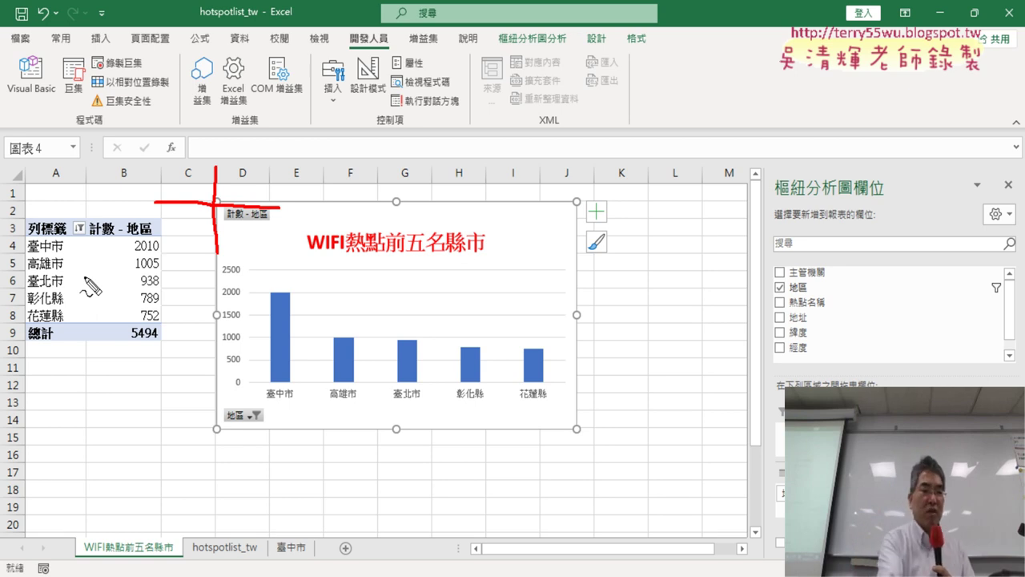
key("Escape")
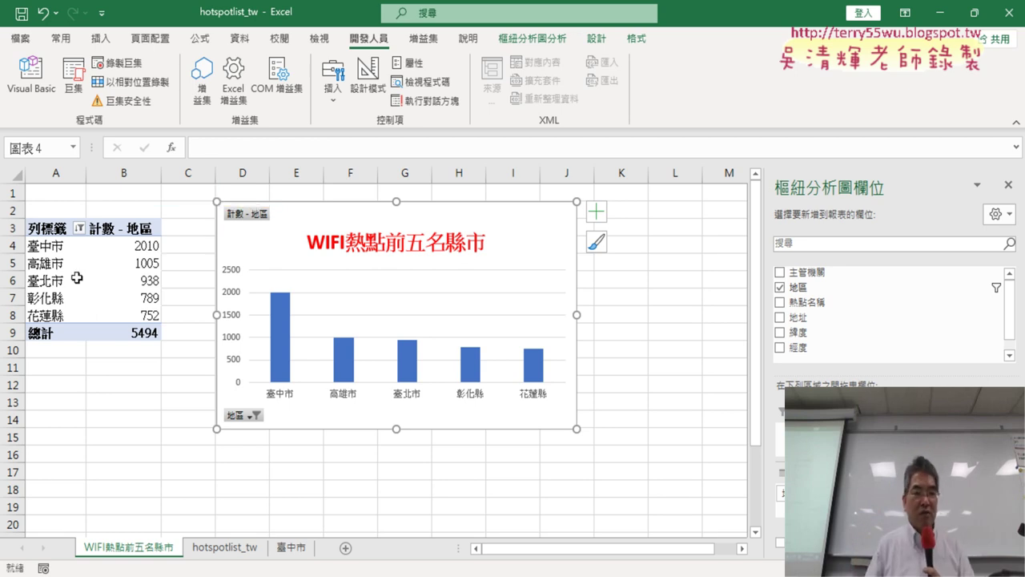
left_click(38, 86)
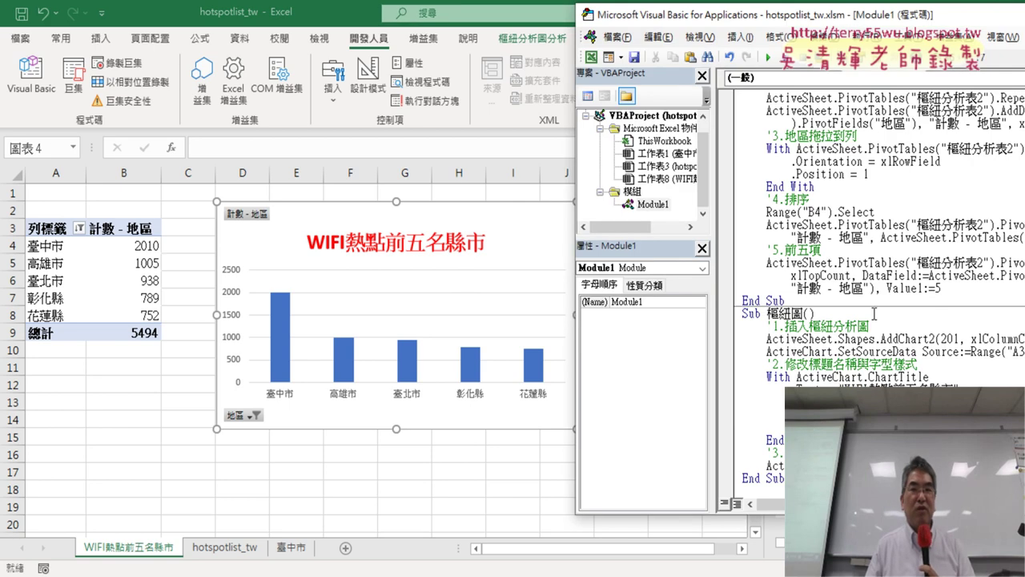
- Highlight AddChart2 and its 201, xlColumnClustered arguments, then bring up its F1 help
left_click_drag(784, 22, 450, 32)
left_click(575, 350)
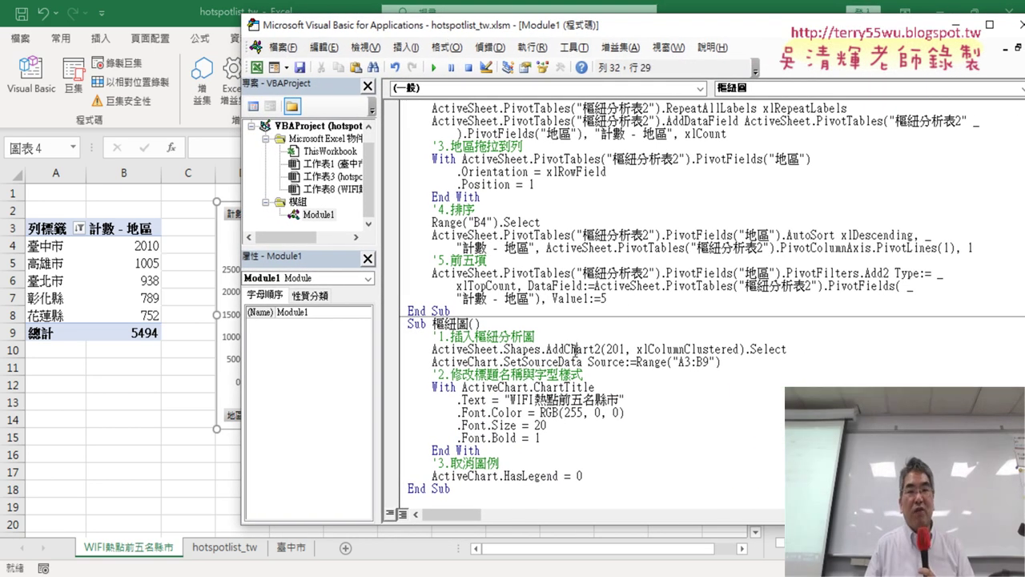
left_click_drag(547, 349, 600, 346)
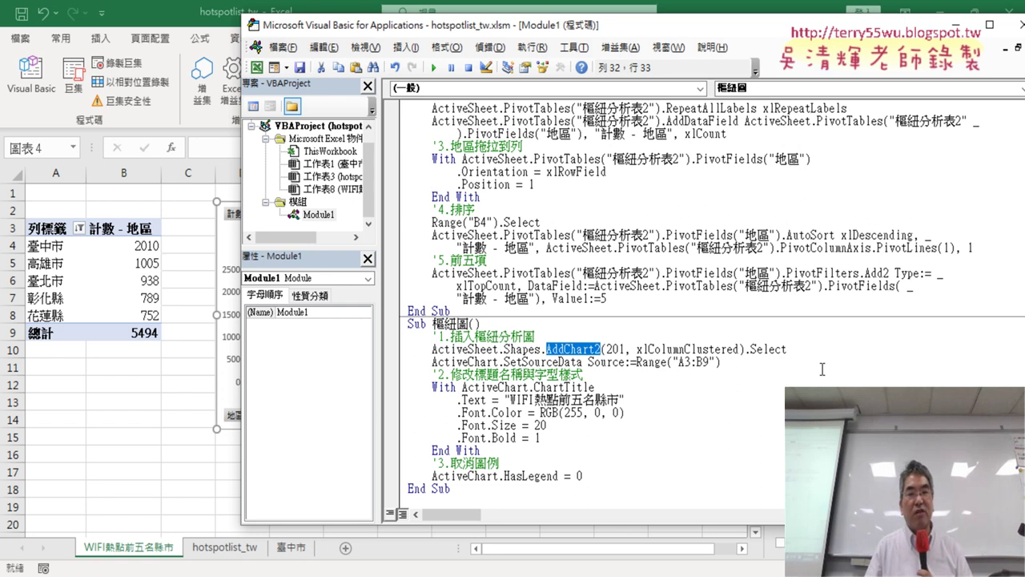
left_click_drag(606, 349, 735, 350)
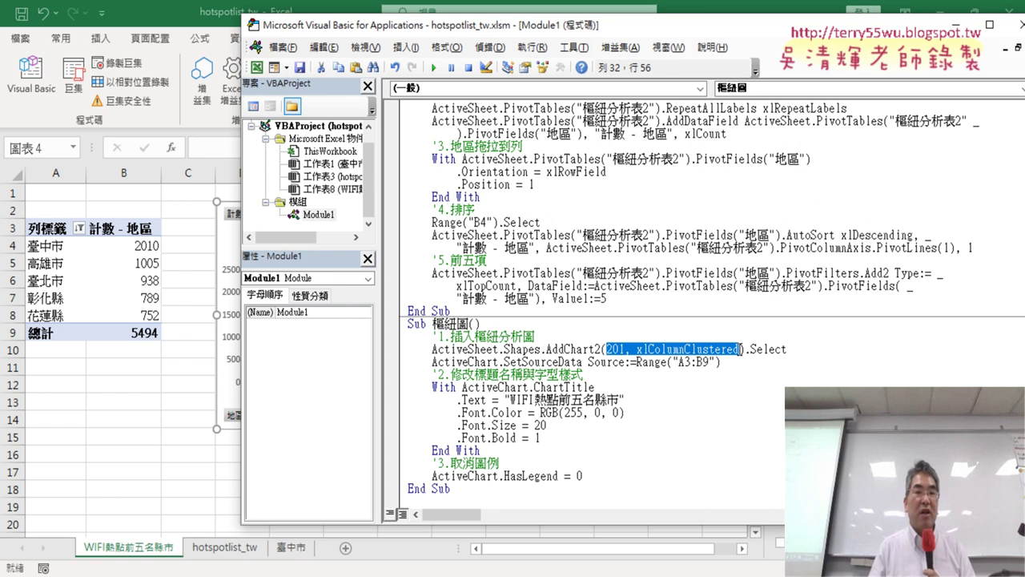
key("Left")
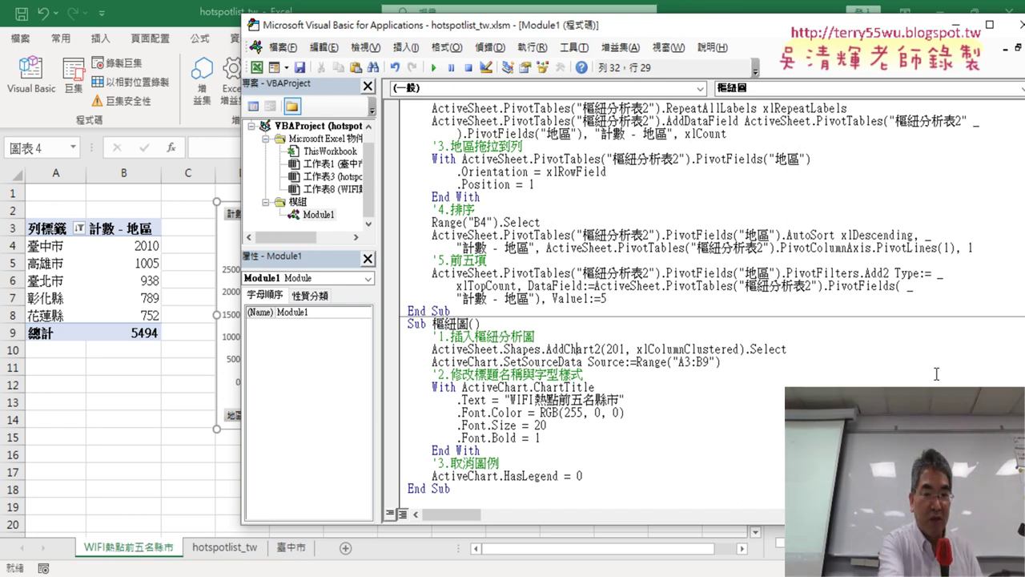
key("F1")
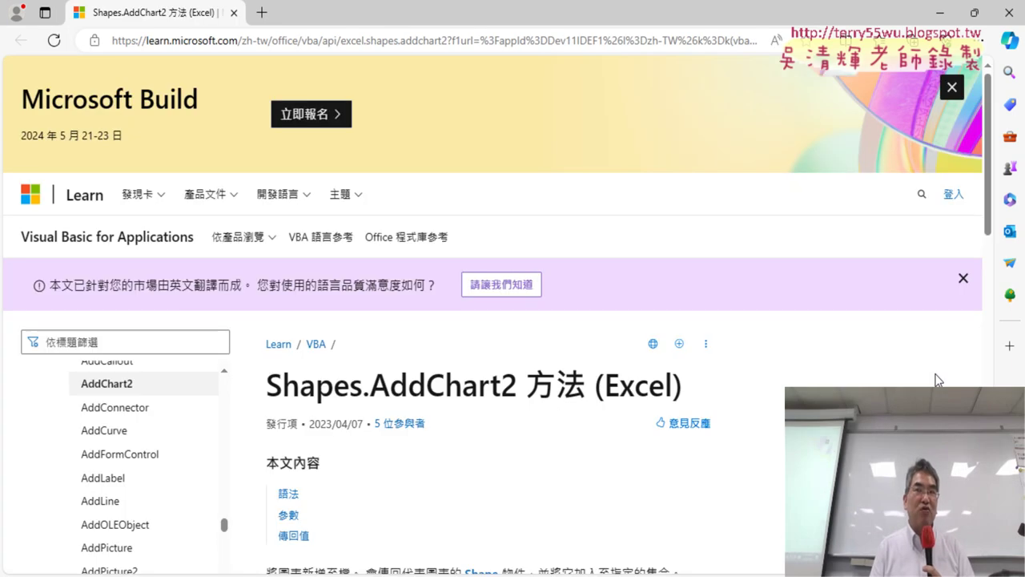
- Review the Shapes.AddChart2 syntax, marking Style, XlChartType, Left, Top, Width and Height, then minimize the browser
scroll(717, 404, "down", 2)
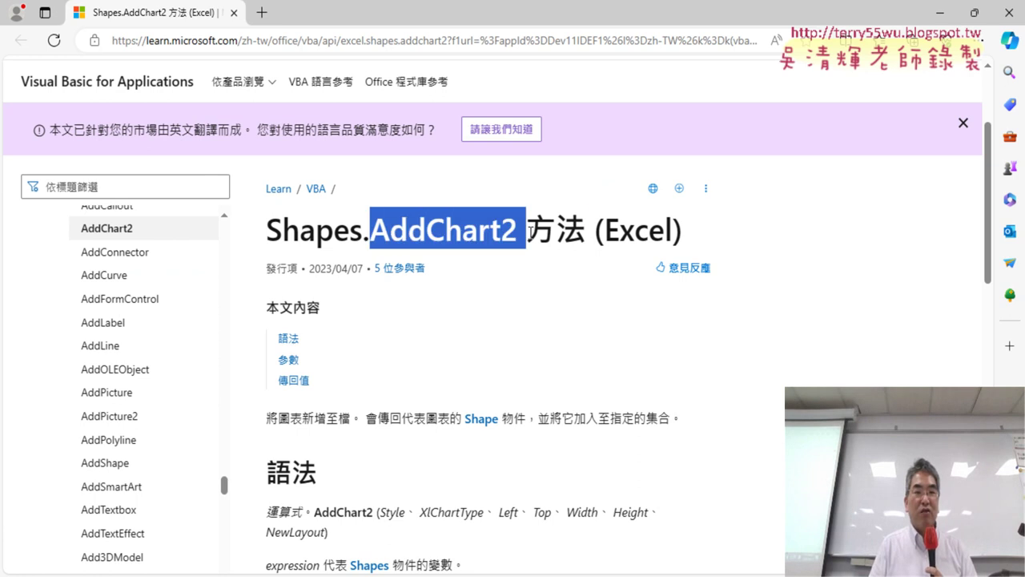
left_click_drag(371, 226, 572, 250)
scroll(570, 248, "down", 3)
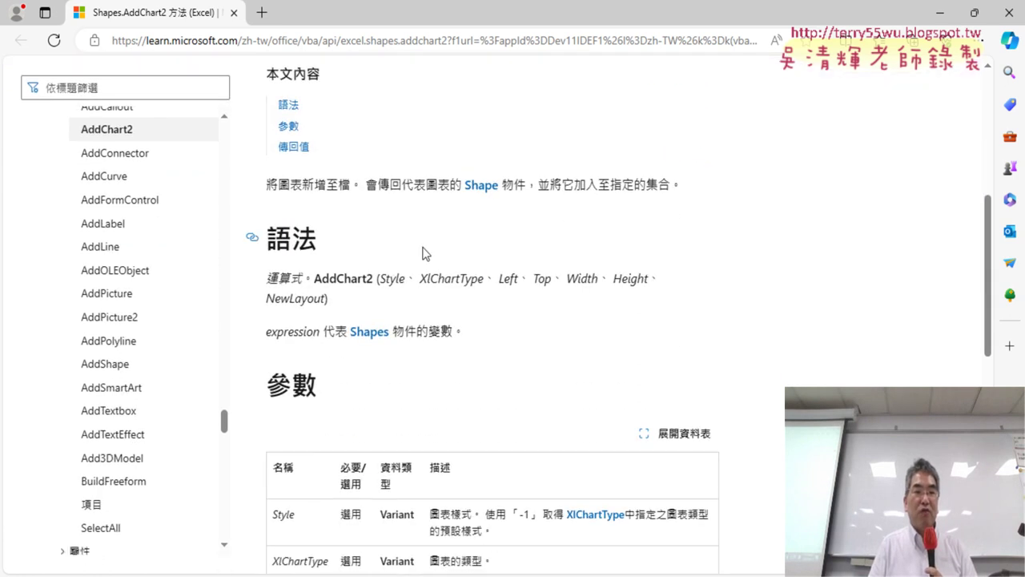
left_click_drag(380, 279, 484, 280)
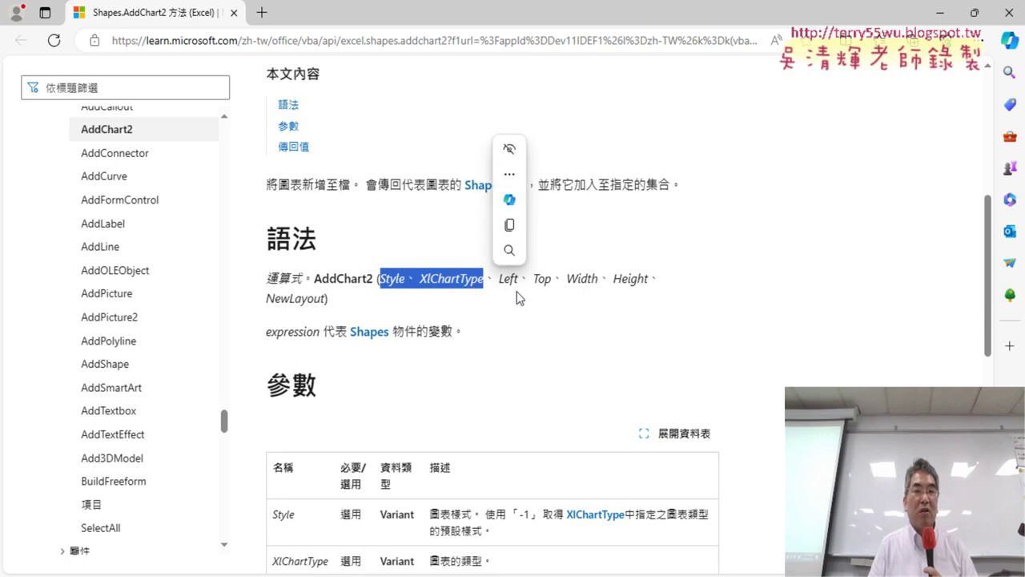
left_click_drag(499, 279, 552, 281)
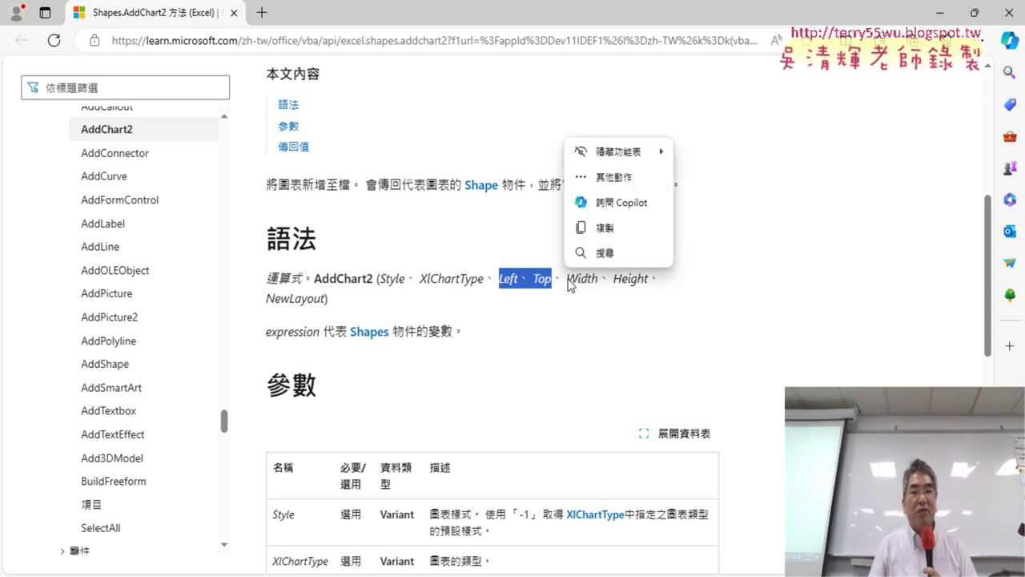
left_click_drag(567, 278, 649, 280)
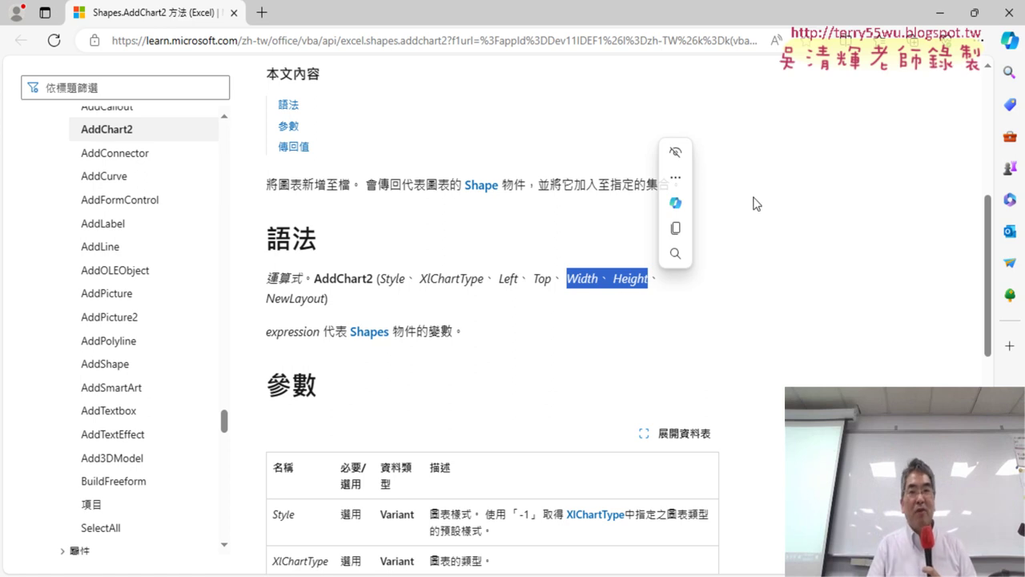
left_click(941, 13)
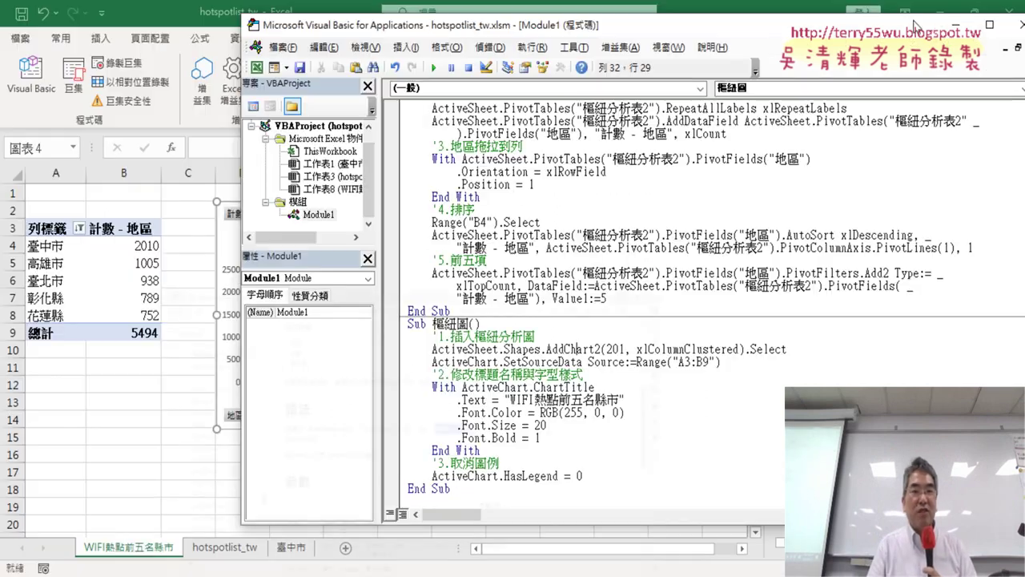
- In the 樞紐圖 macro, add Range("D2").Left after xlColumnClustered in AddChart2, then return to the chart sheet
left_click(230, 246)
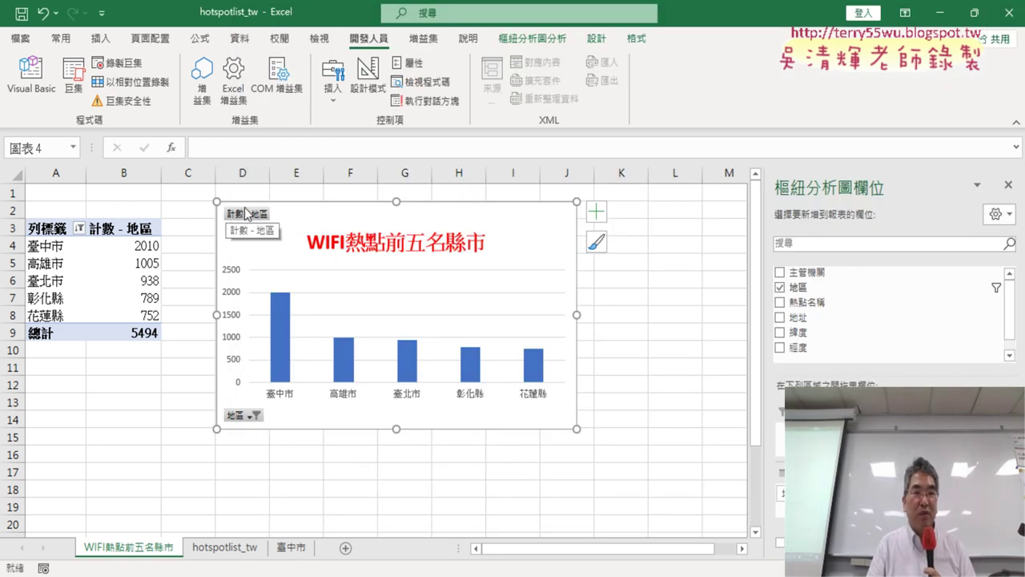
left_click(32, 77)
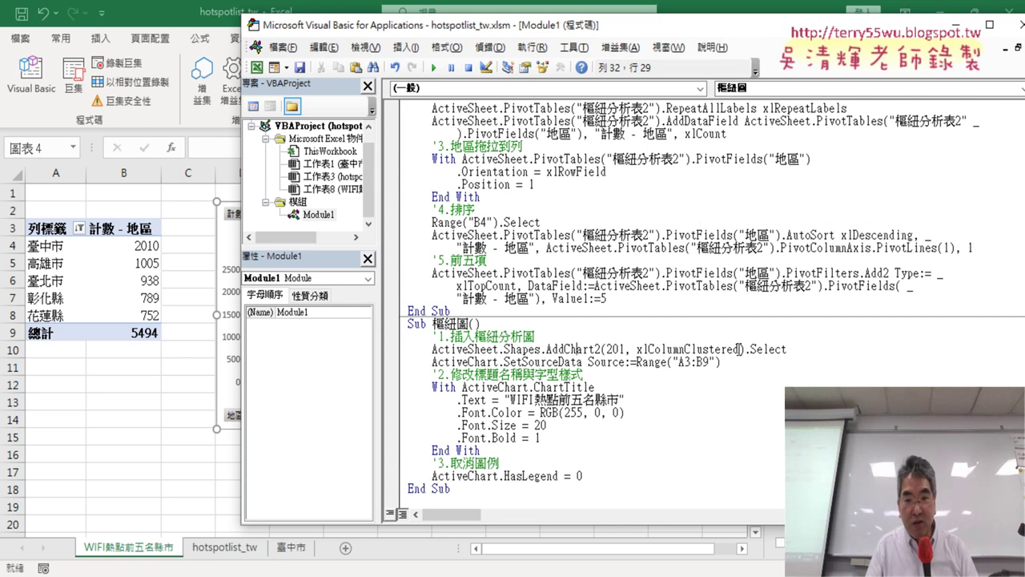
left_click(737, 349)
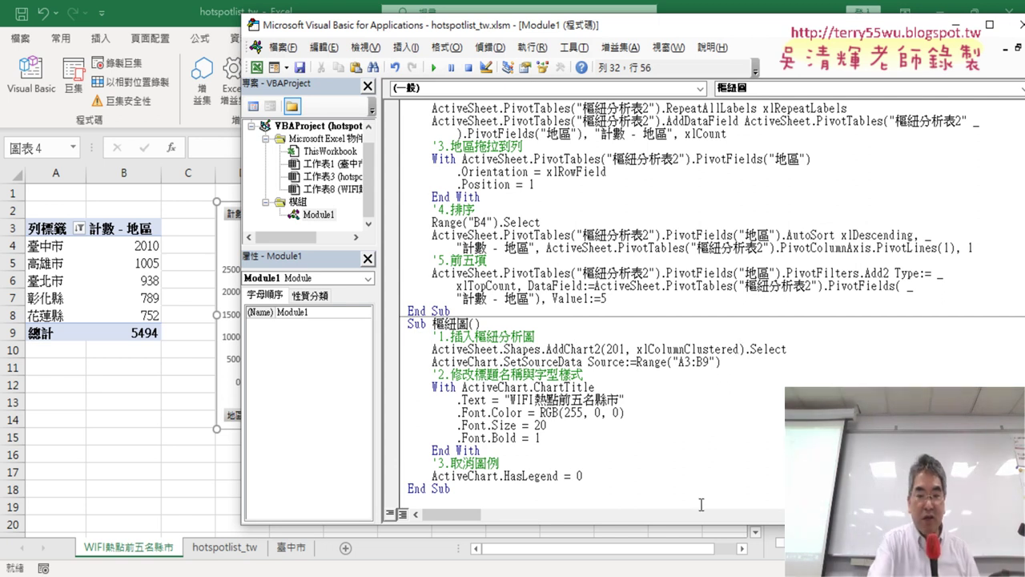
type("出,")
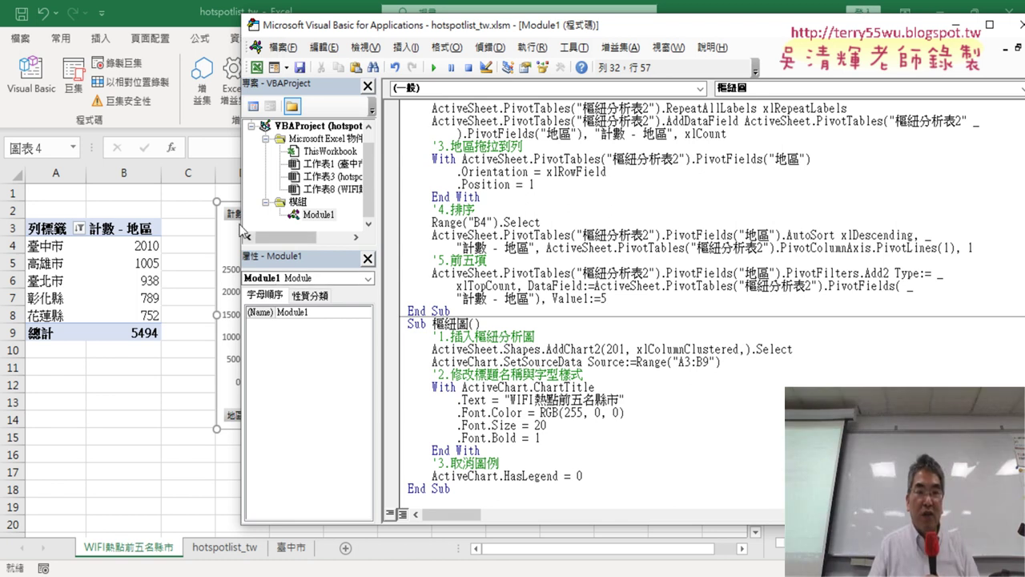
left_click_drag(387, 27, 426, 30)
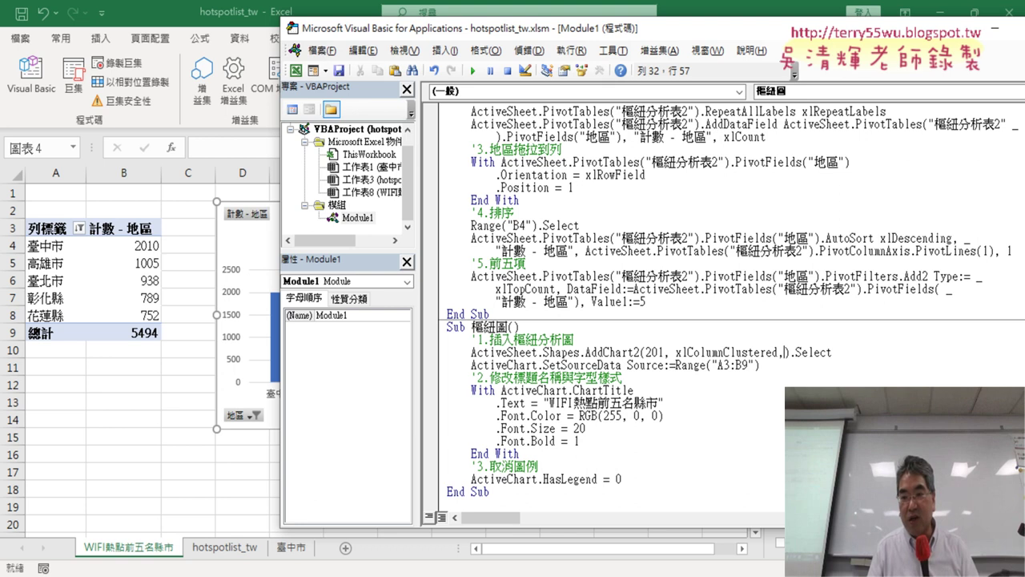
type("r")
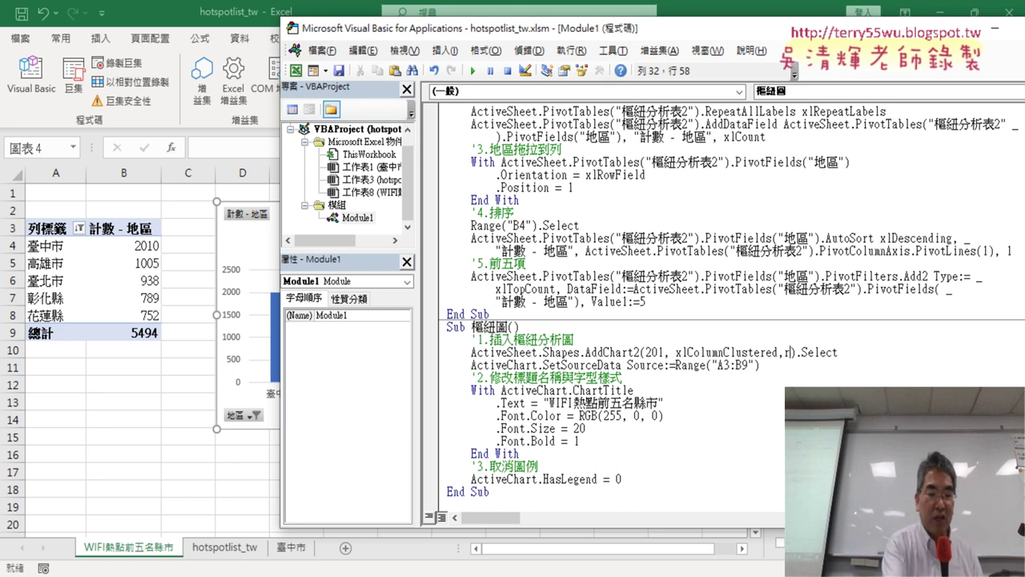
type("am")
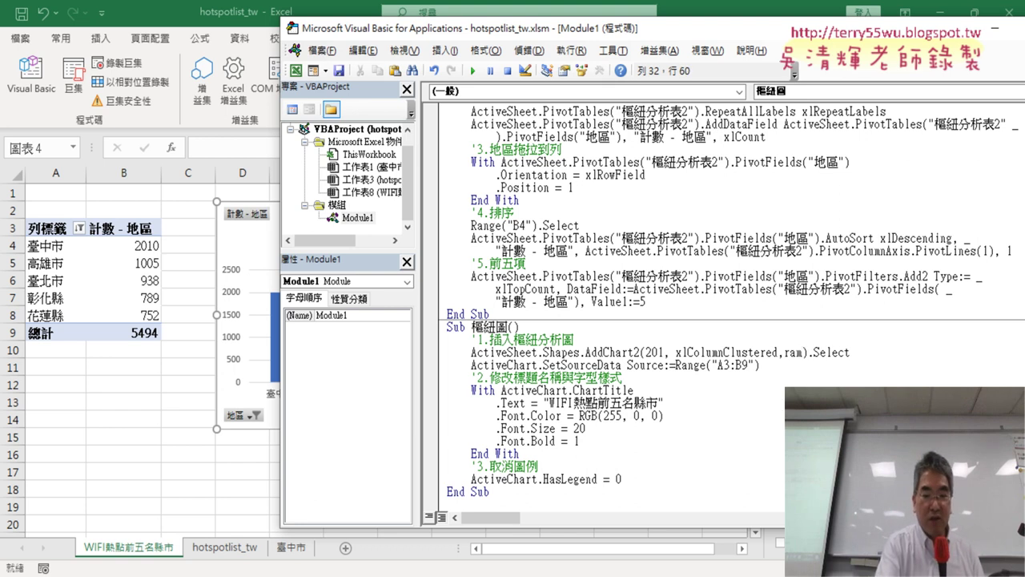
key("BackSpace")
type("nge")
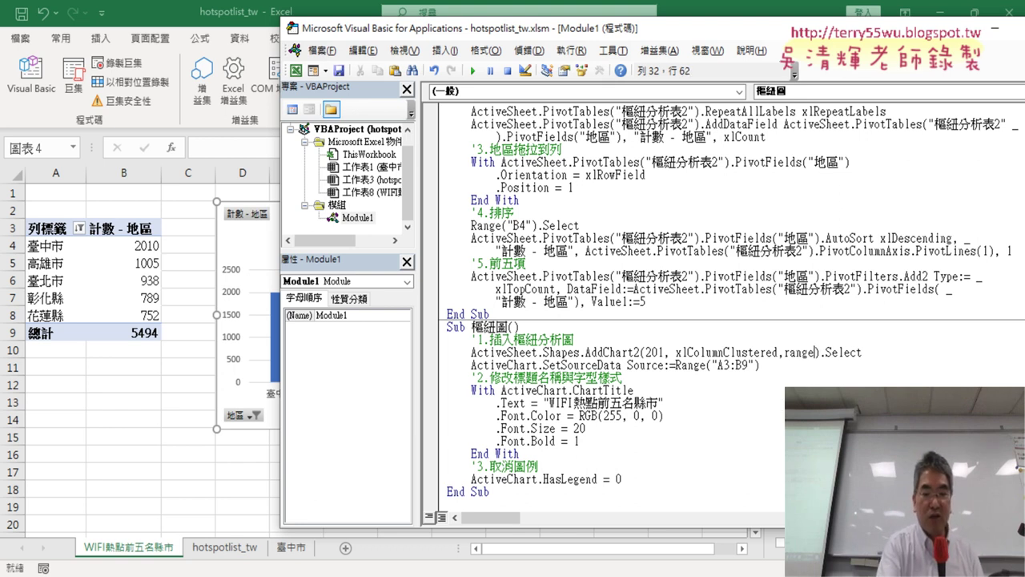
type("(\"")
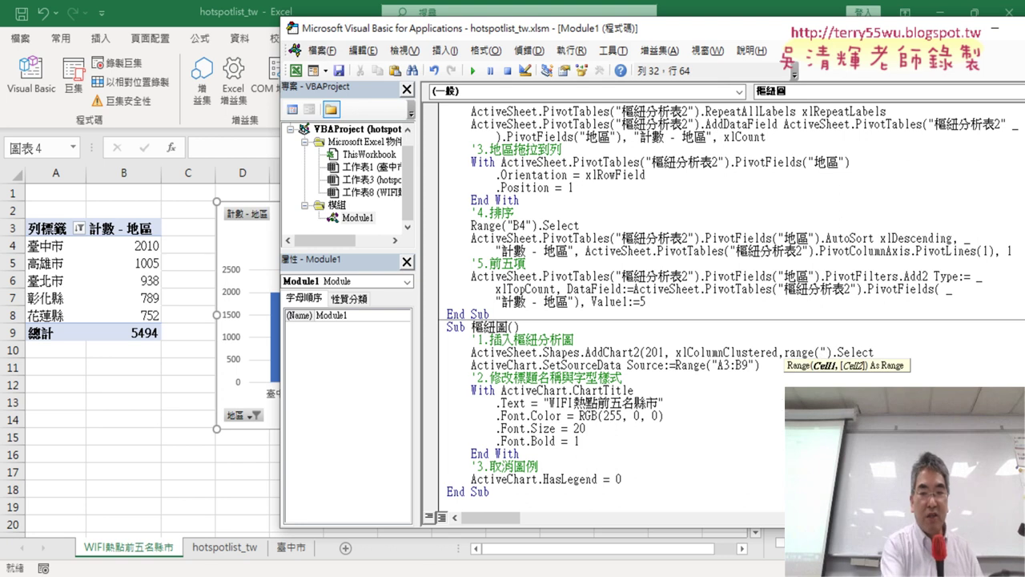
type("D2")
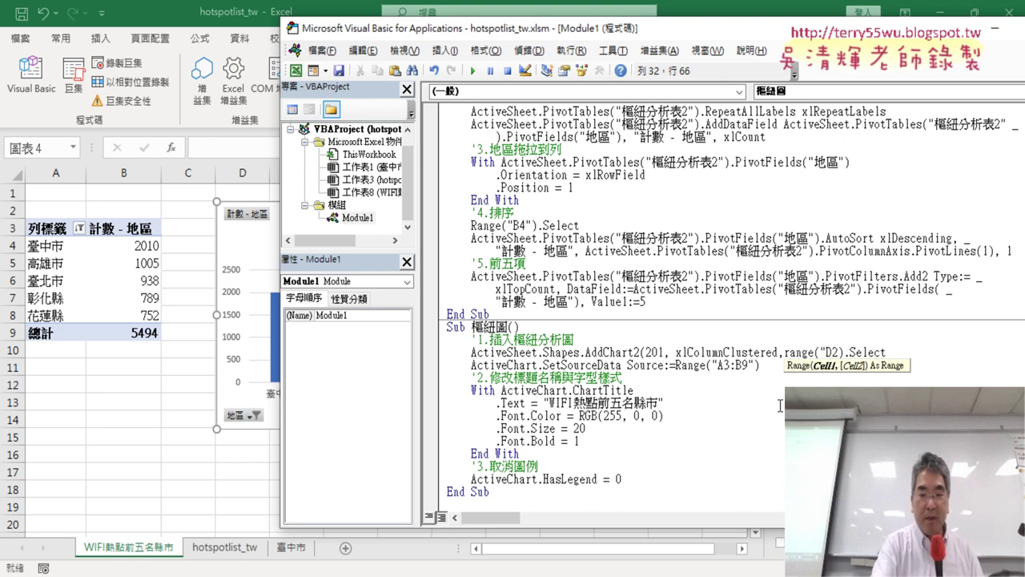
type("\")")
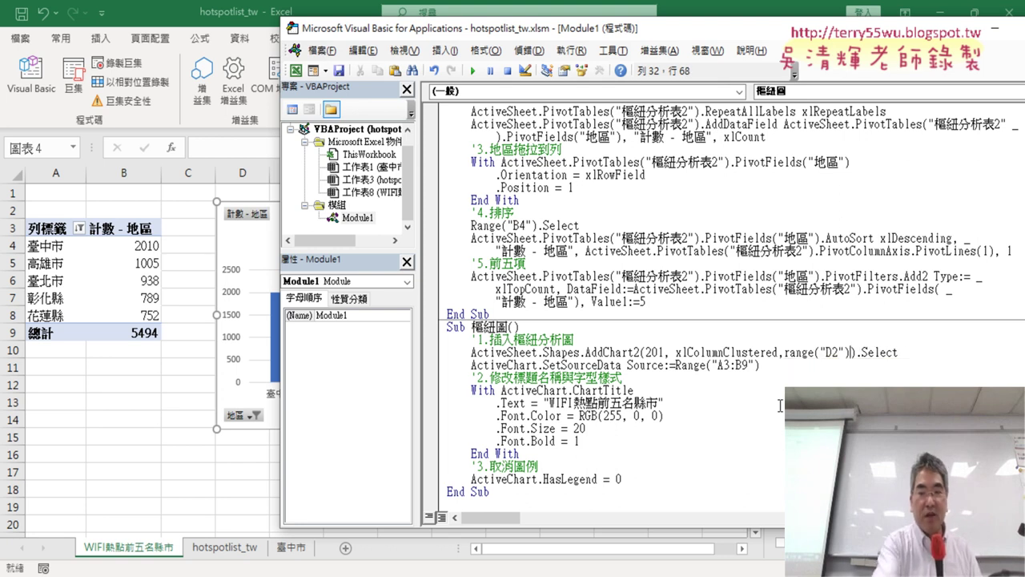
type(".")
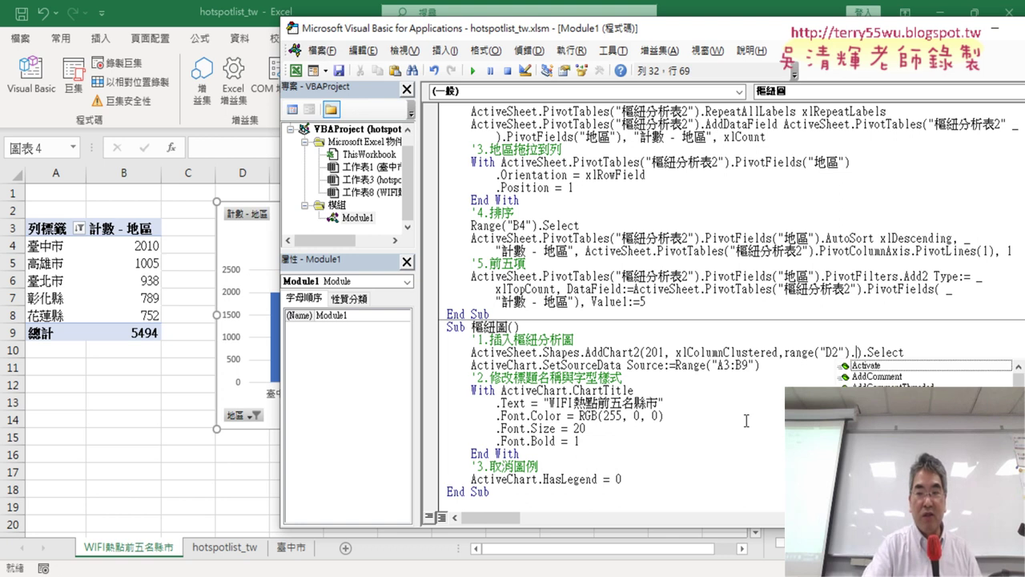
type("le")
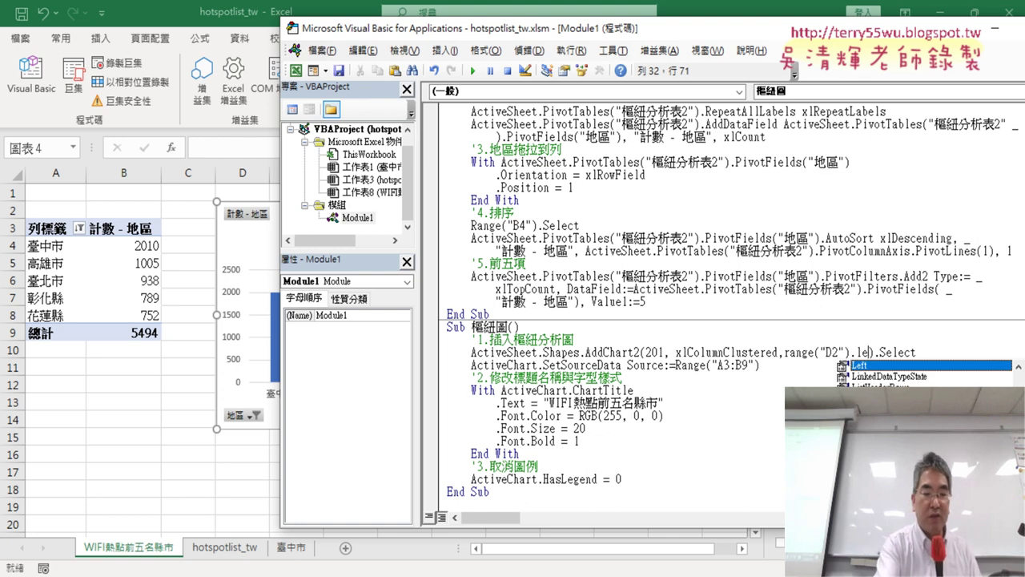
type("ft")
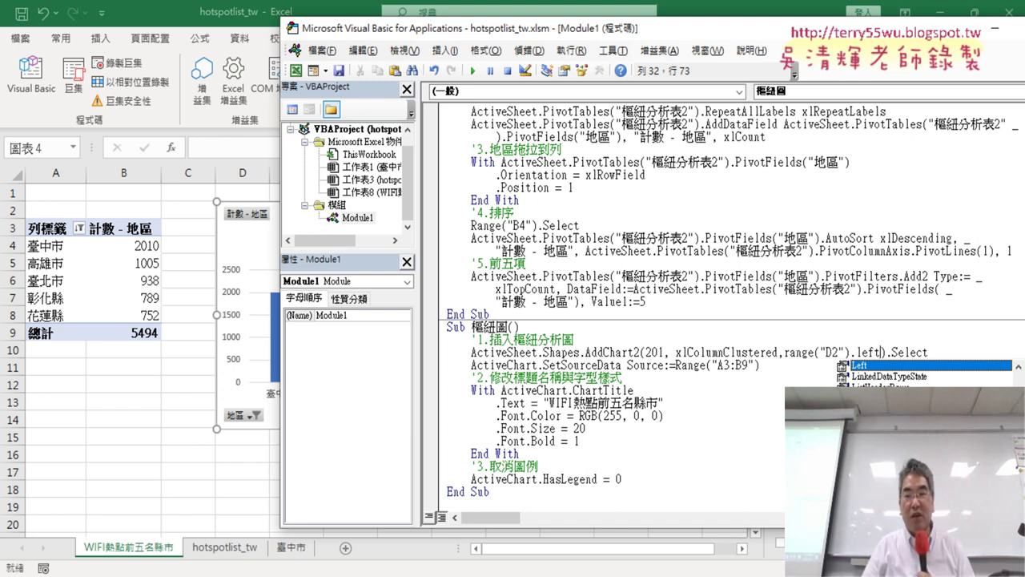
left_click(839, 377)
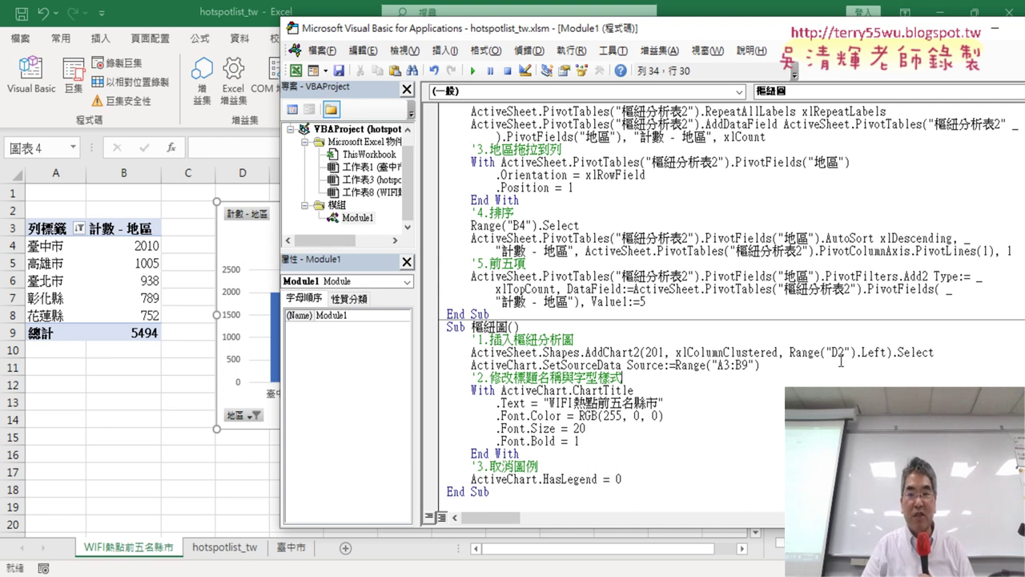
left_click_drag(784, 352, 884, 356)
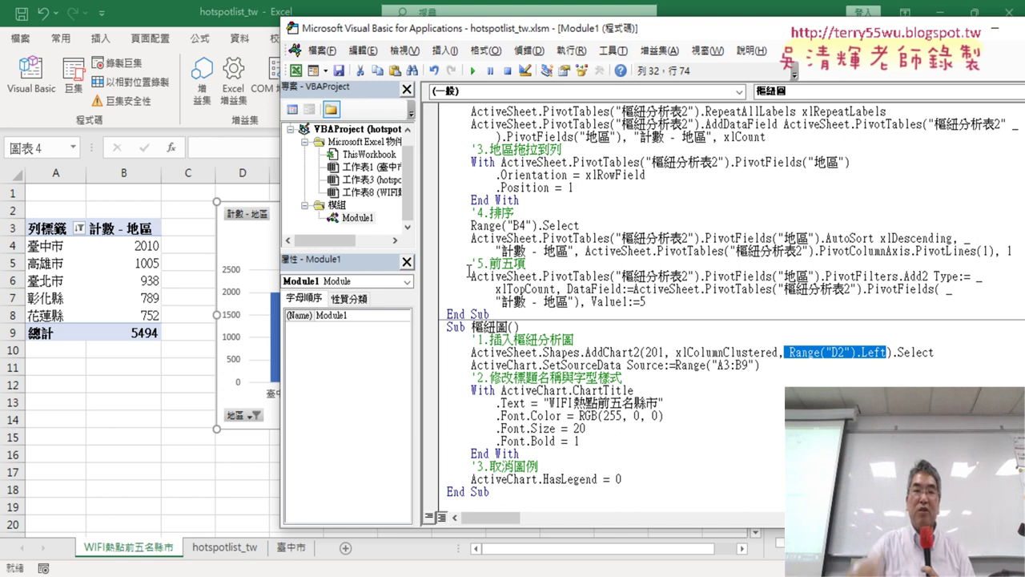
left_click(245, 247)
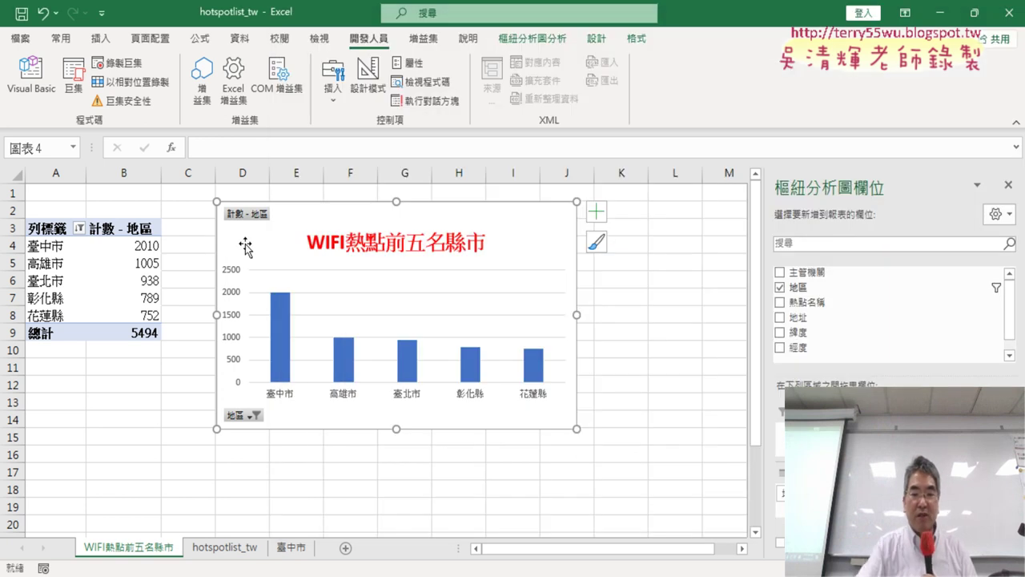
- Delete the existing pivot chart and run the 樞紐圖 macro to regenerate it
key("Delete")
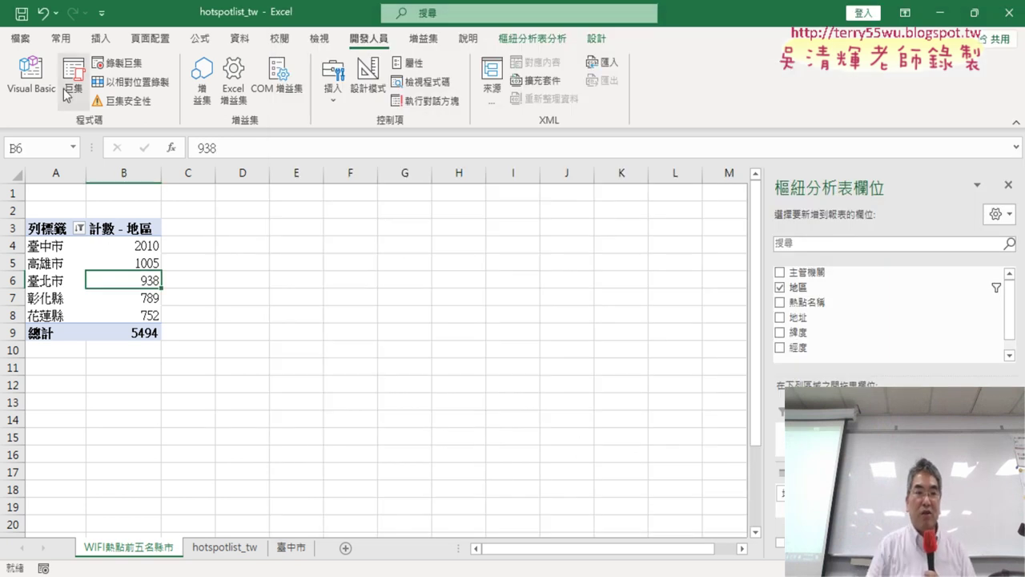
left_click(31, 76)
left_click(629, 365)
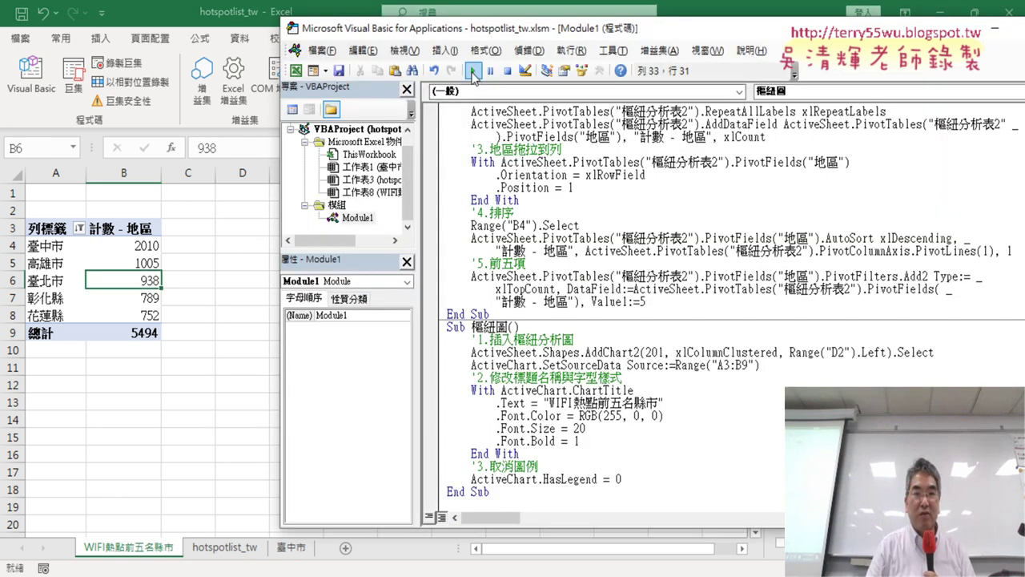
left_click(473, 70)
left_click_drag(512, 28, 612, 32)
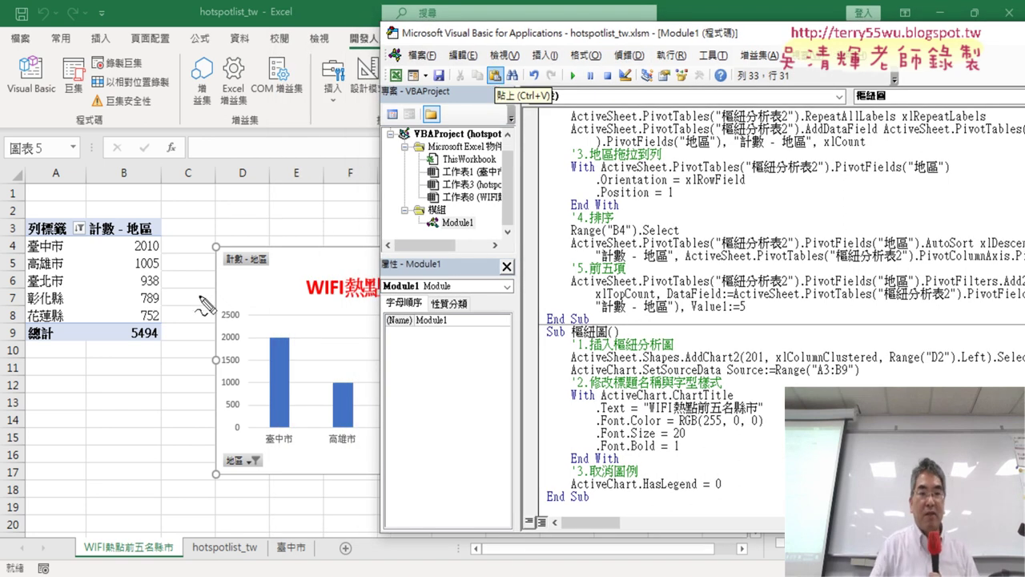
- Annotate the new chart's left edge and point toward cell D2, then clear the marks
left_click_drag(215, 173, 229, 495)
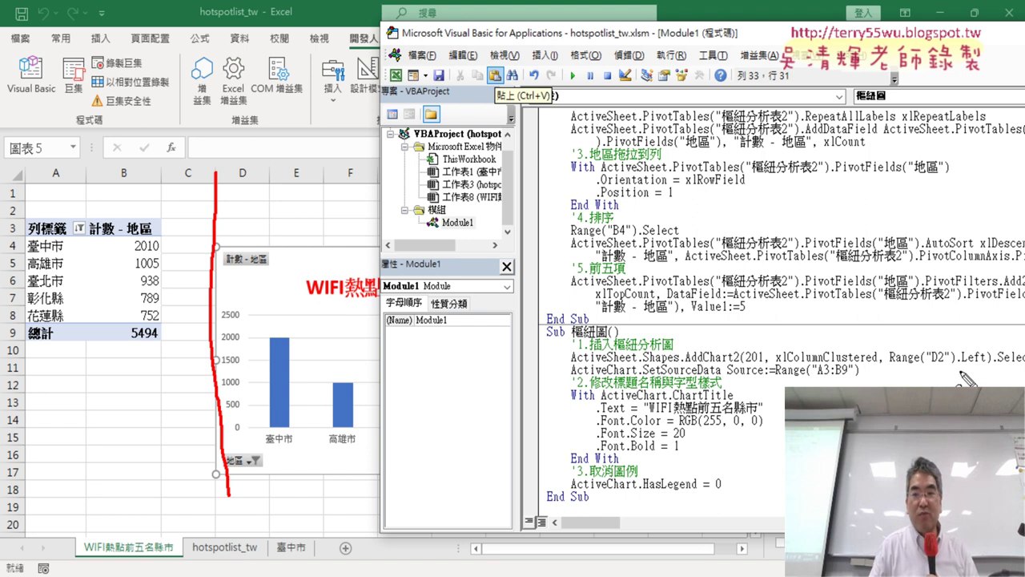
mouse_move(247, 248)
left_mouse_down()
mouse_move(247, 204)
mouse_move(259, 215)
left_mouse_up()
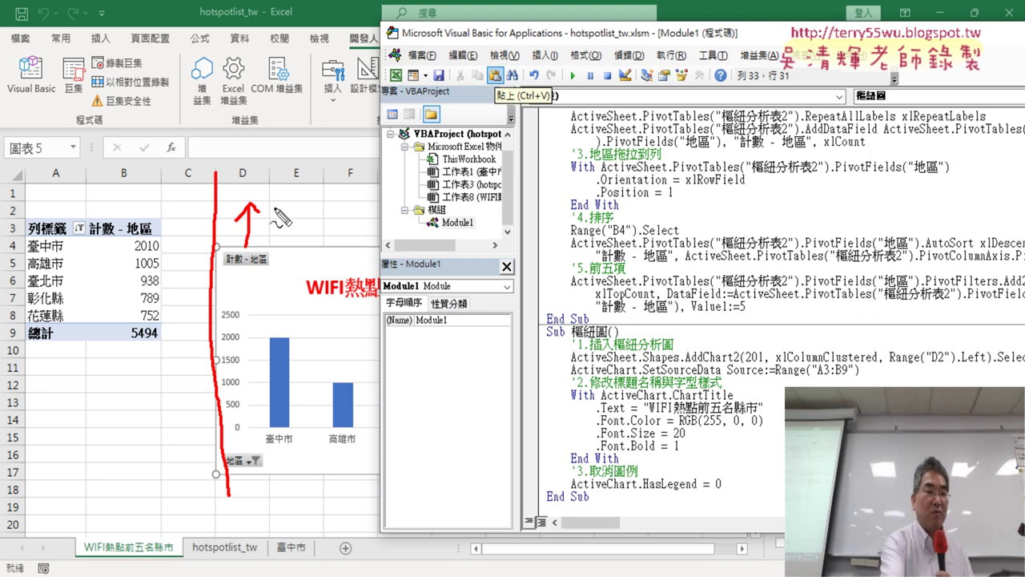
key("Escape")
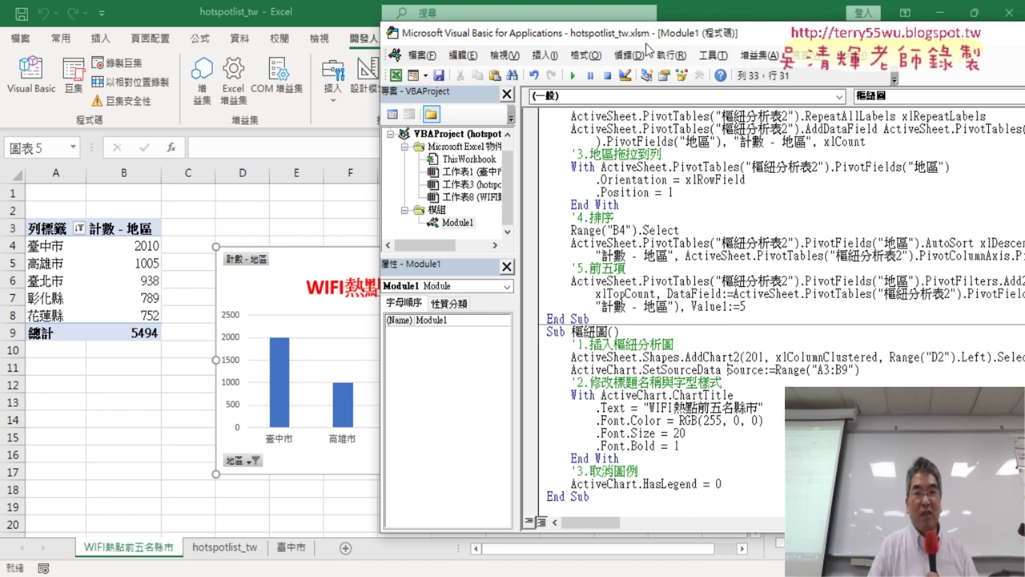
- Add Range("D2").Top after Range("D2").Left in the AddChart2 line of 樞紐圖
left_click_drag(659, 40, 290, 40)
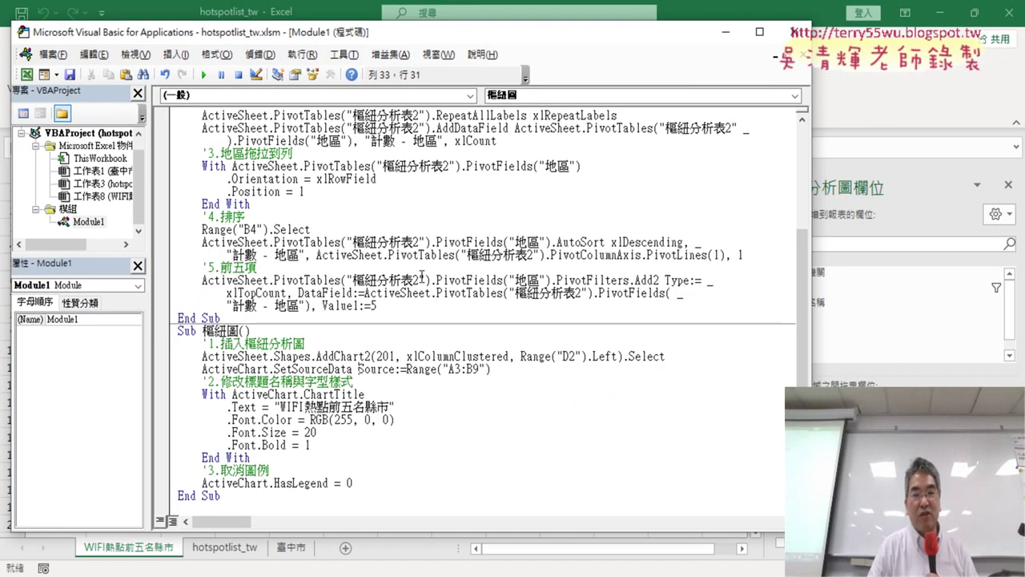
left_click(619, 357)
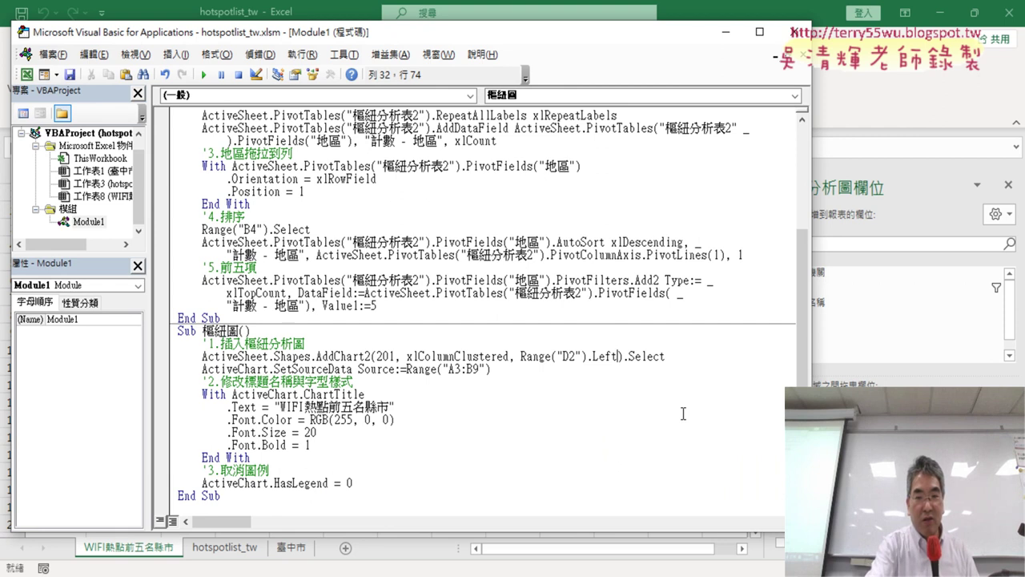
type(",")
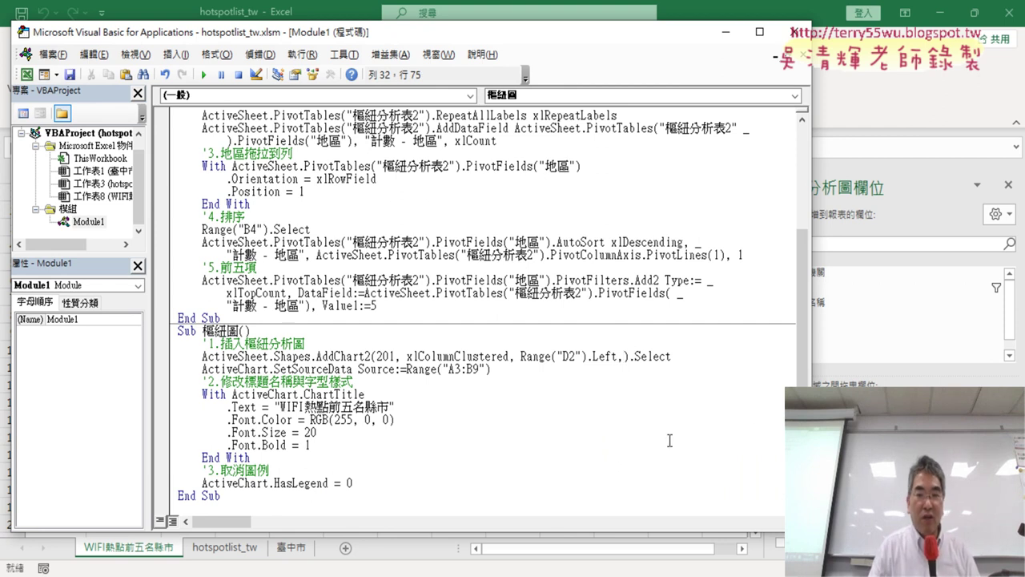
left_click_drag(522, 356, 623, 359)
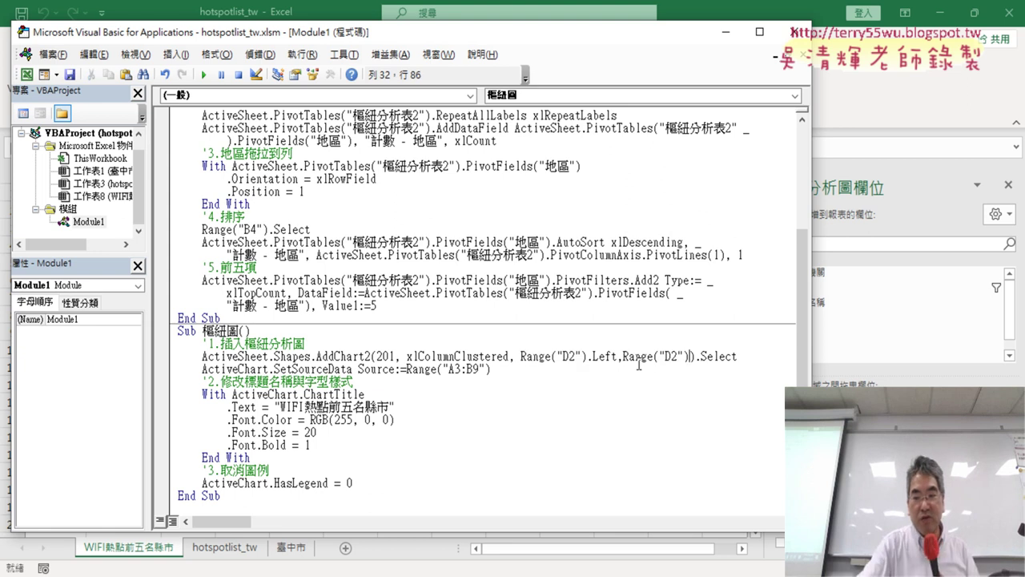
type(".t")
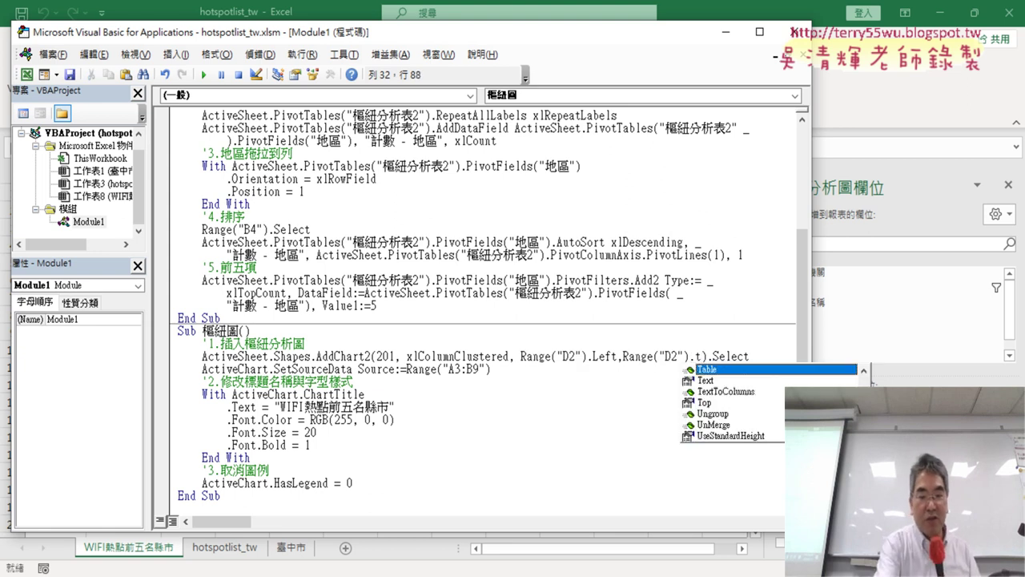
type("op")
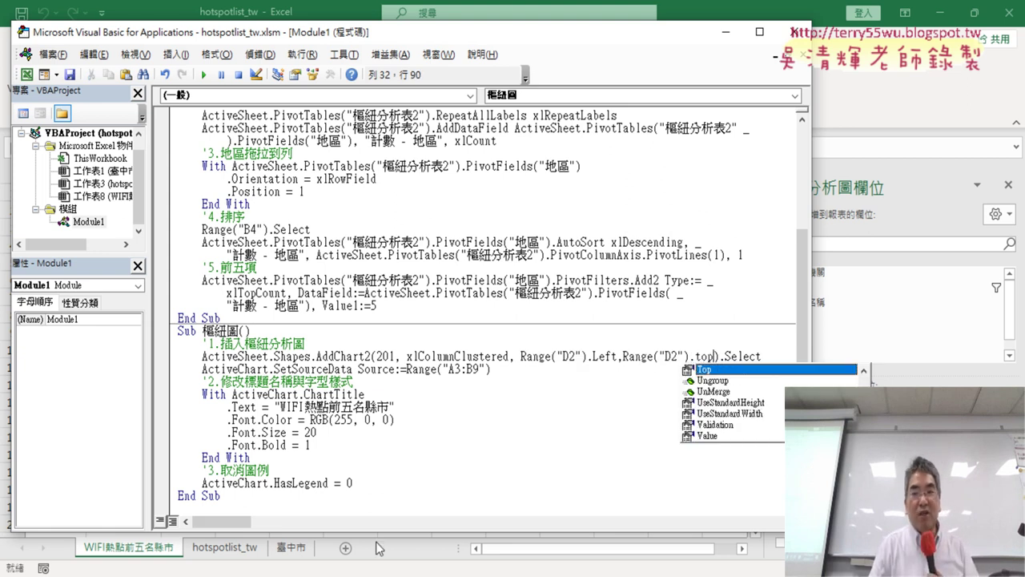
double_click(715, 371)
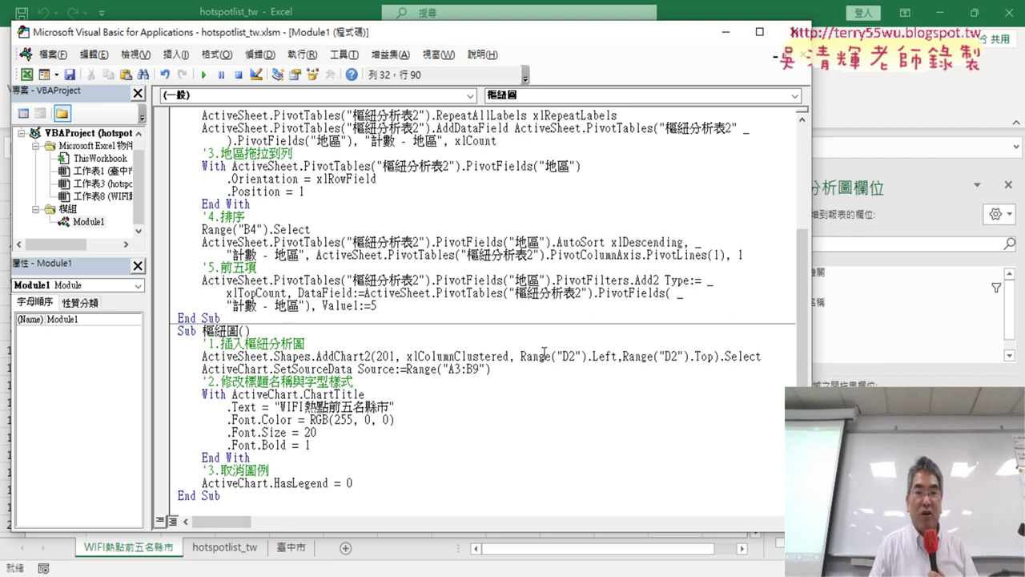
left_click_drag(509, 358, 707, 362)
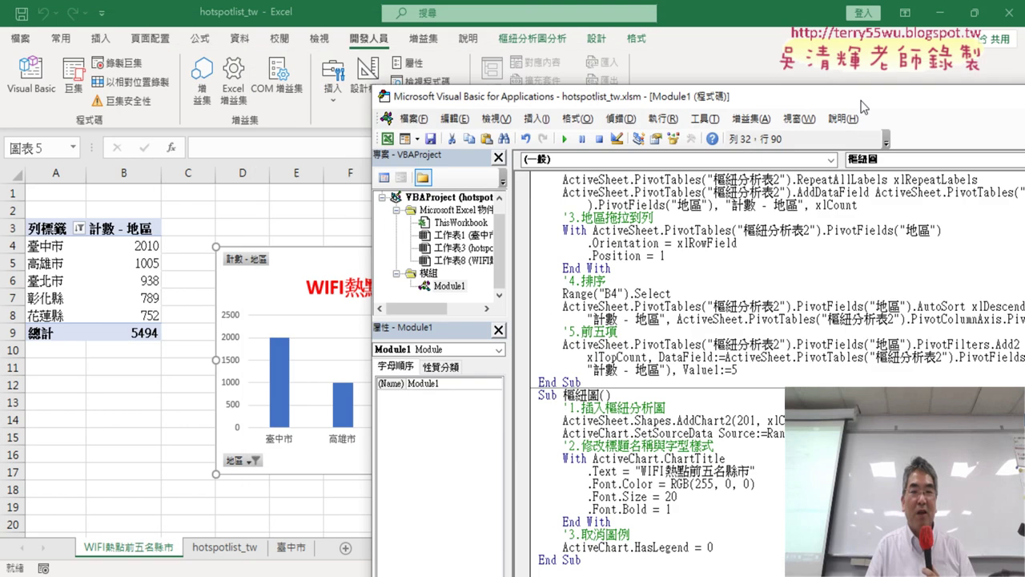
- Delete the old chart and rerun 樞紐圖 so the WIFI熱點前五名縣市 chart starts at D2
left_click_drag(494, 39, 891, 83)
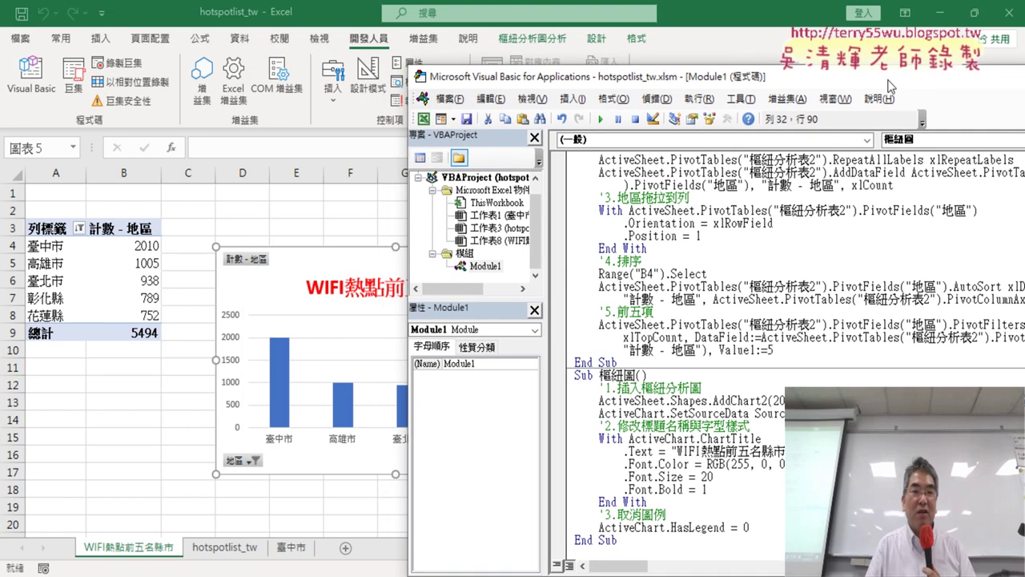
left_click(320, 255)
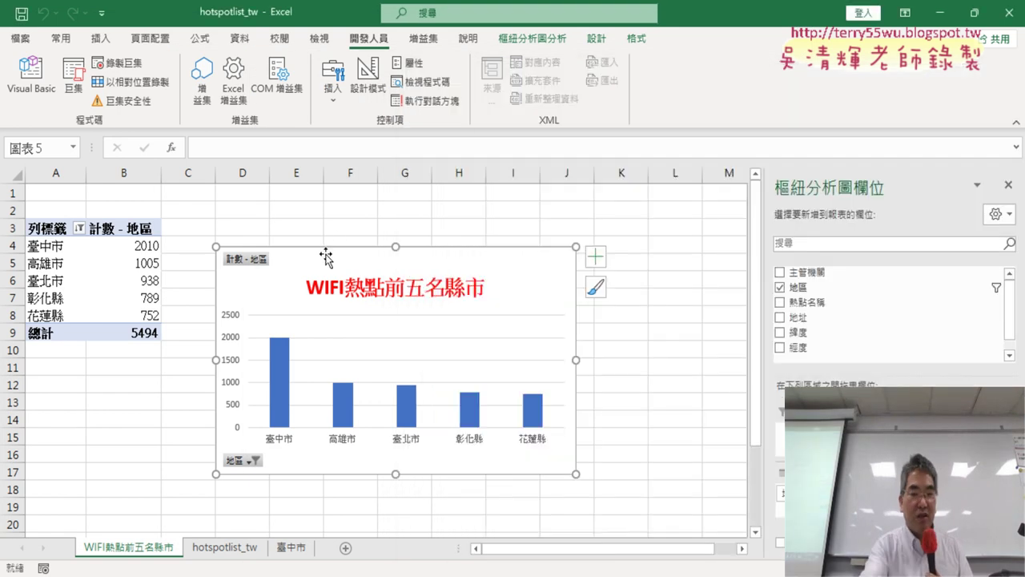
key("Delete")
left_click(31, 77)
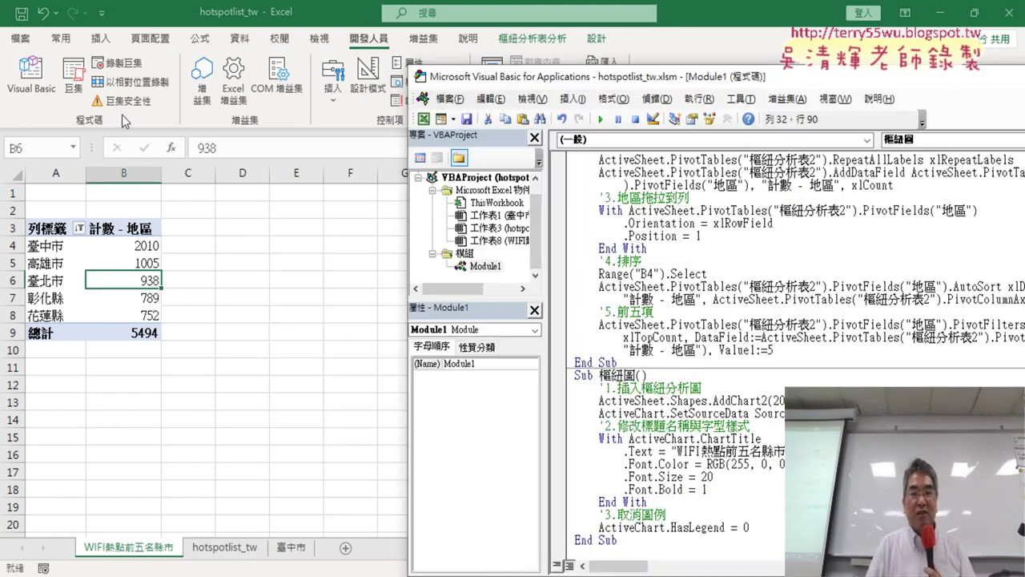
key("Down")
key("Down")
left_click(602, 120)
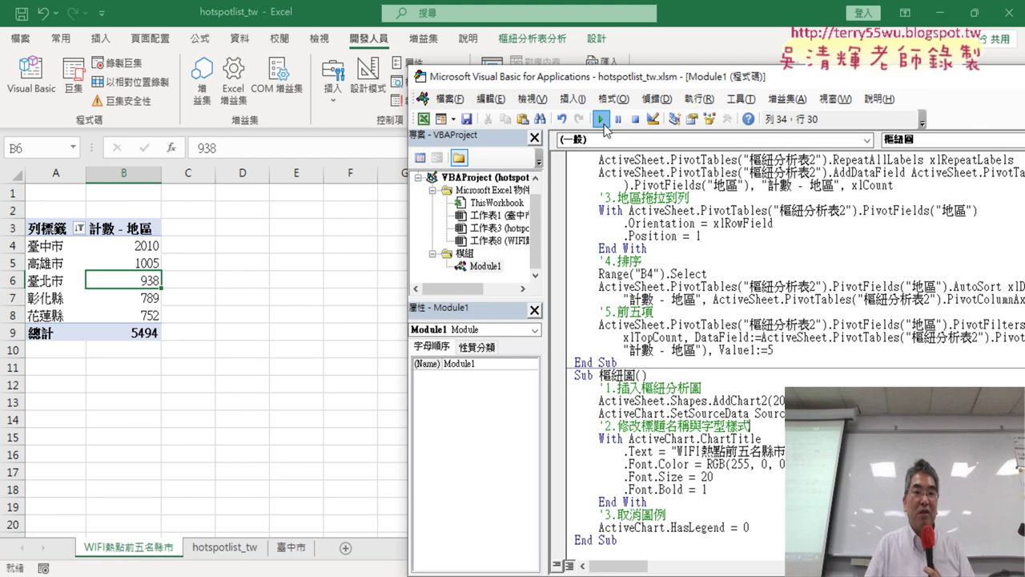
left_click_drag(623, 87, 829, 94)
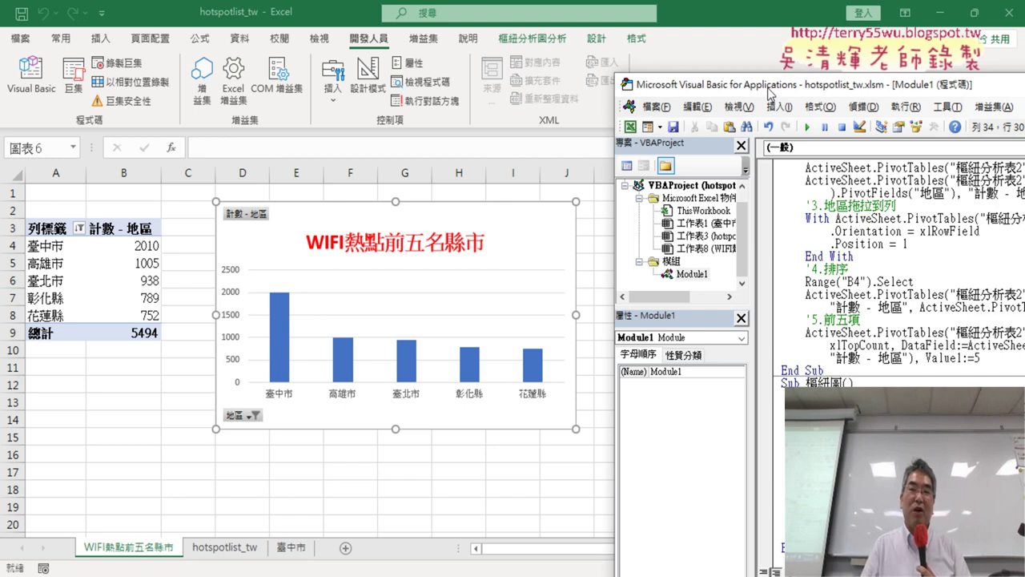
left_click_drag(769, 89, 420, 56)
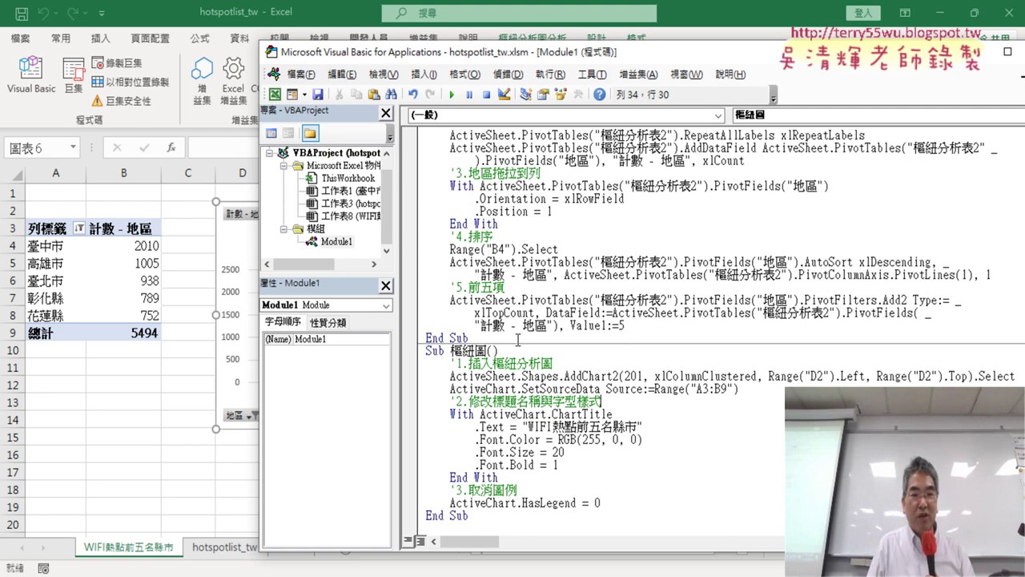
- Scroll through the macro code, then switch to the Google Docs iTaiwan macro notes
scroll(453, 339, "up", 2)
scroll(453, 338, "up", 2)
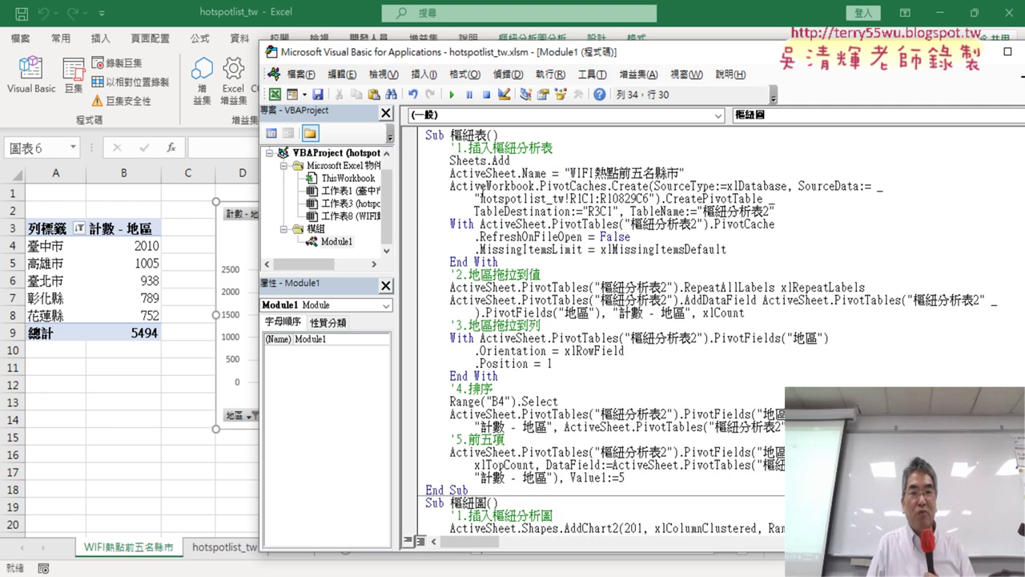
scroll(480, 199, "down", 4)
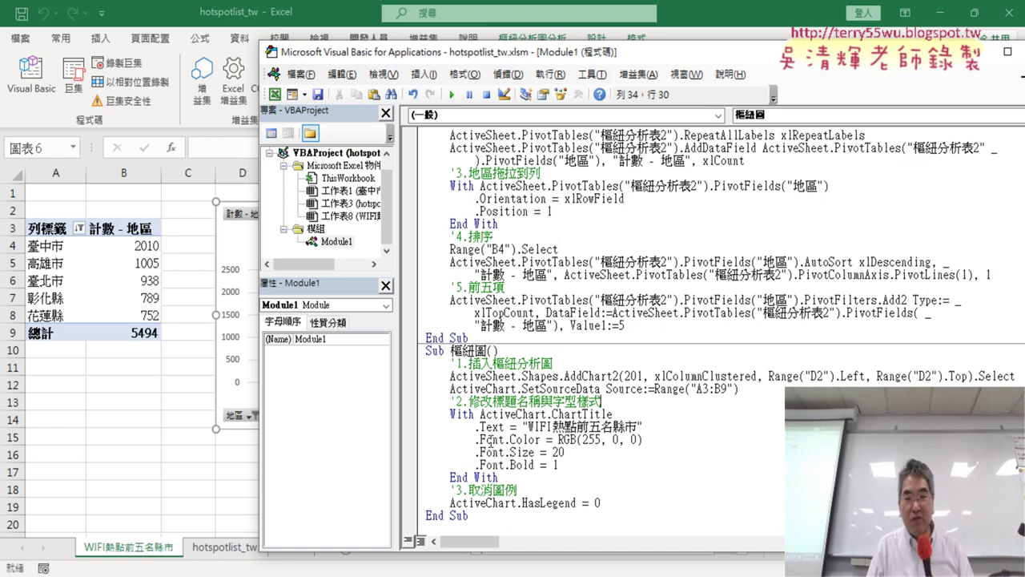
mouse_move(455, 575)
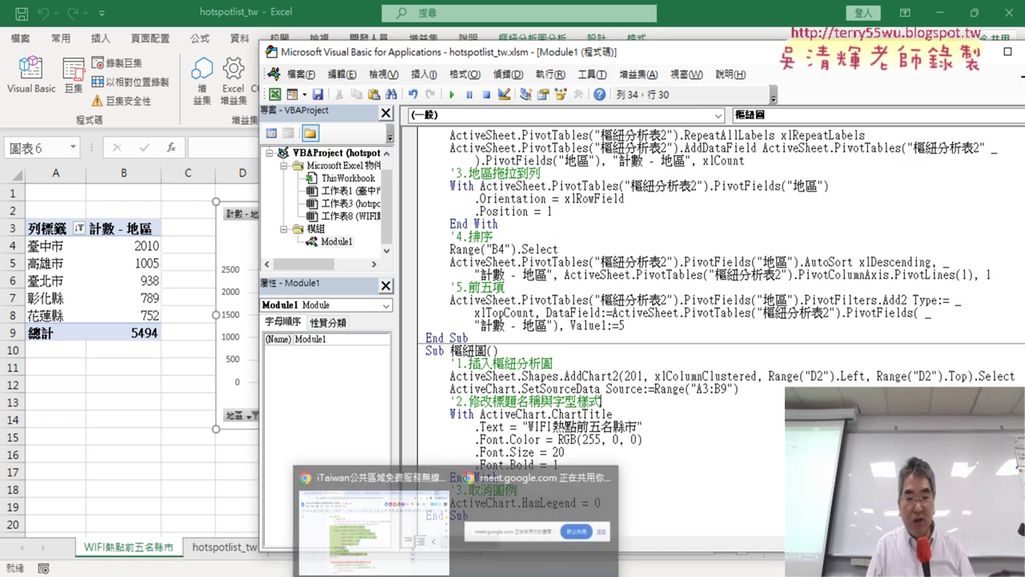
left_click(374, 517)
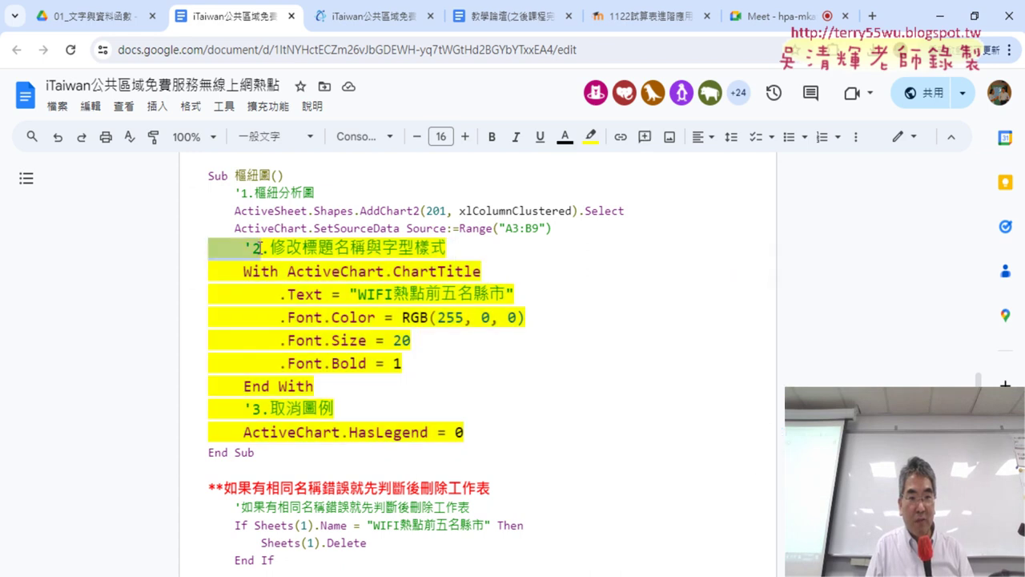
left_click_drag(212, 249, 478, 430)
scroll(576, 392, "down", 3)
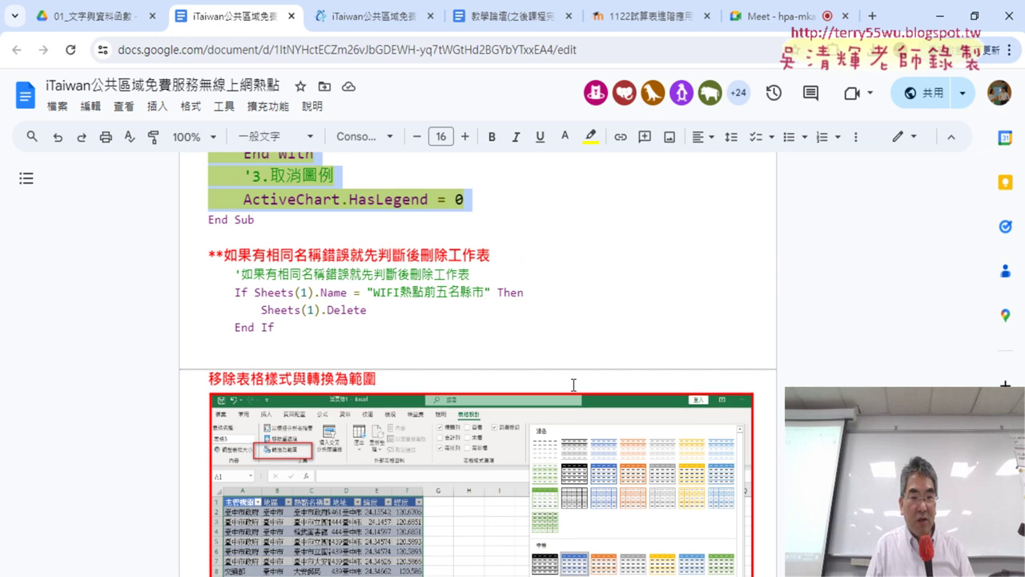
scroll(573, 385, "up", 3)
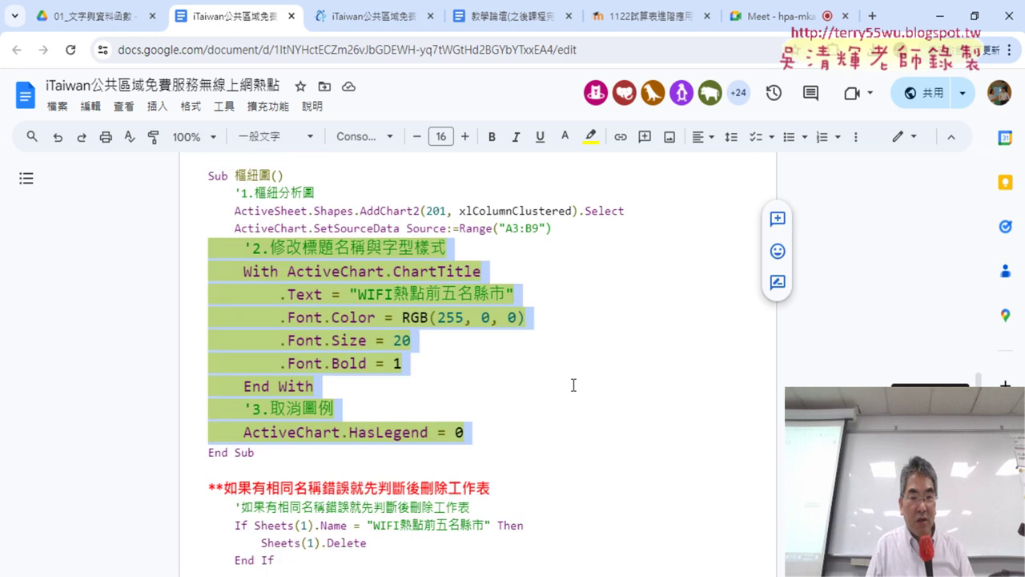
left_click(577, 211)
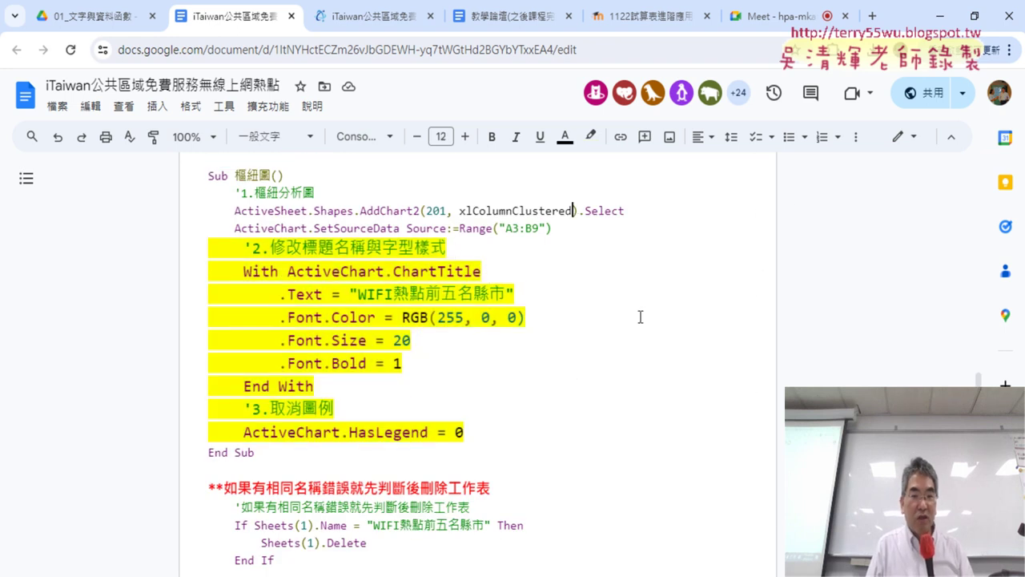
left_click(294, 456)
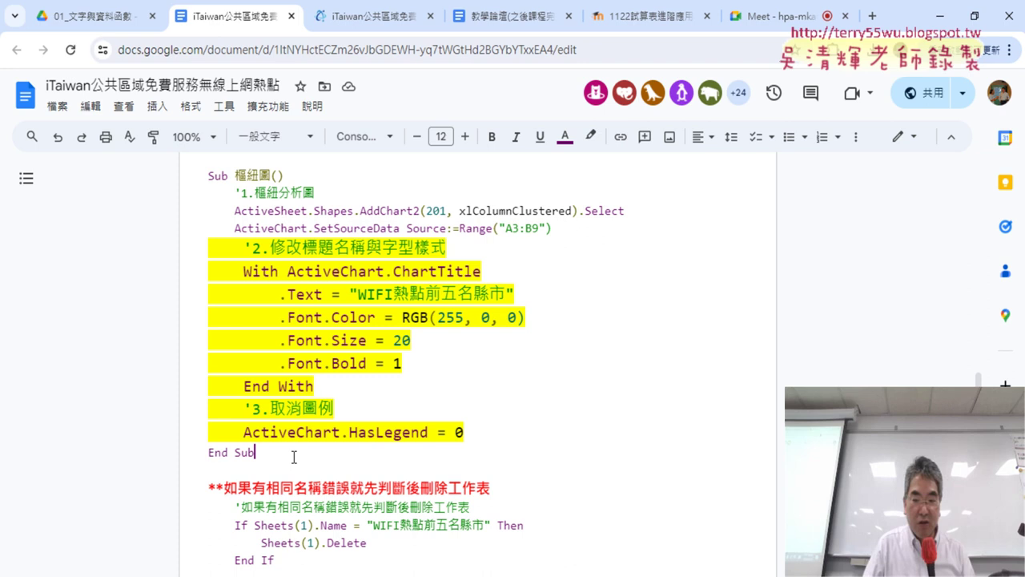